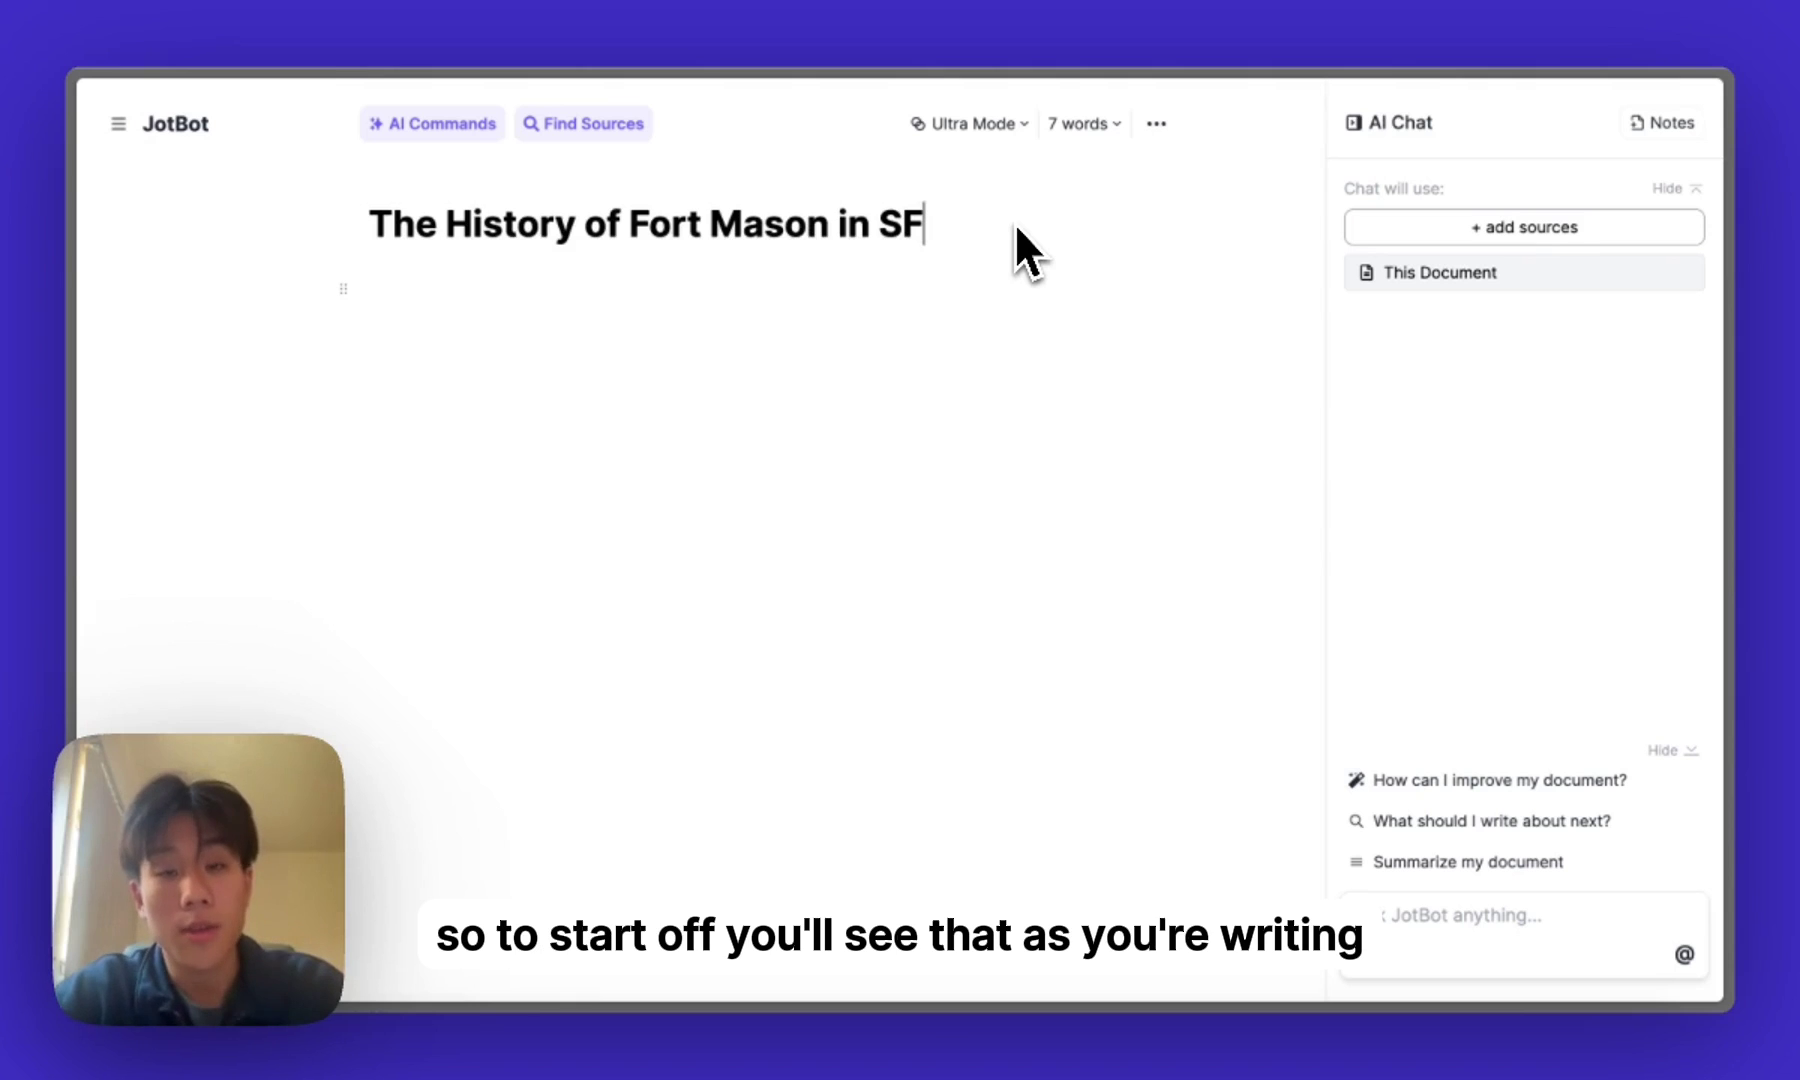
Start a new paragraph with AI sentences on the 1854 founding and, after 'In addition,', cultural life
{"action": "key", "text": "Return"}
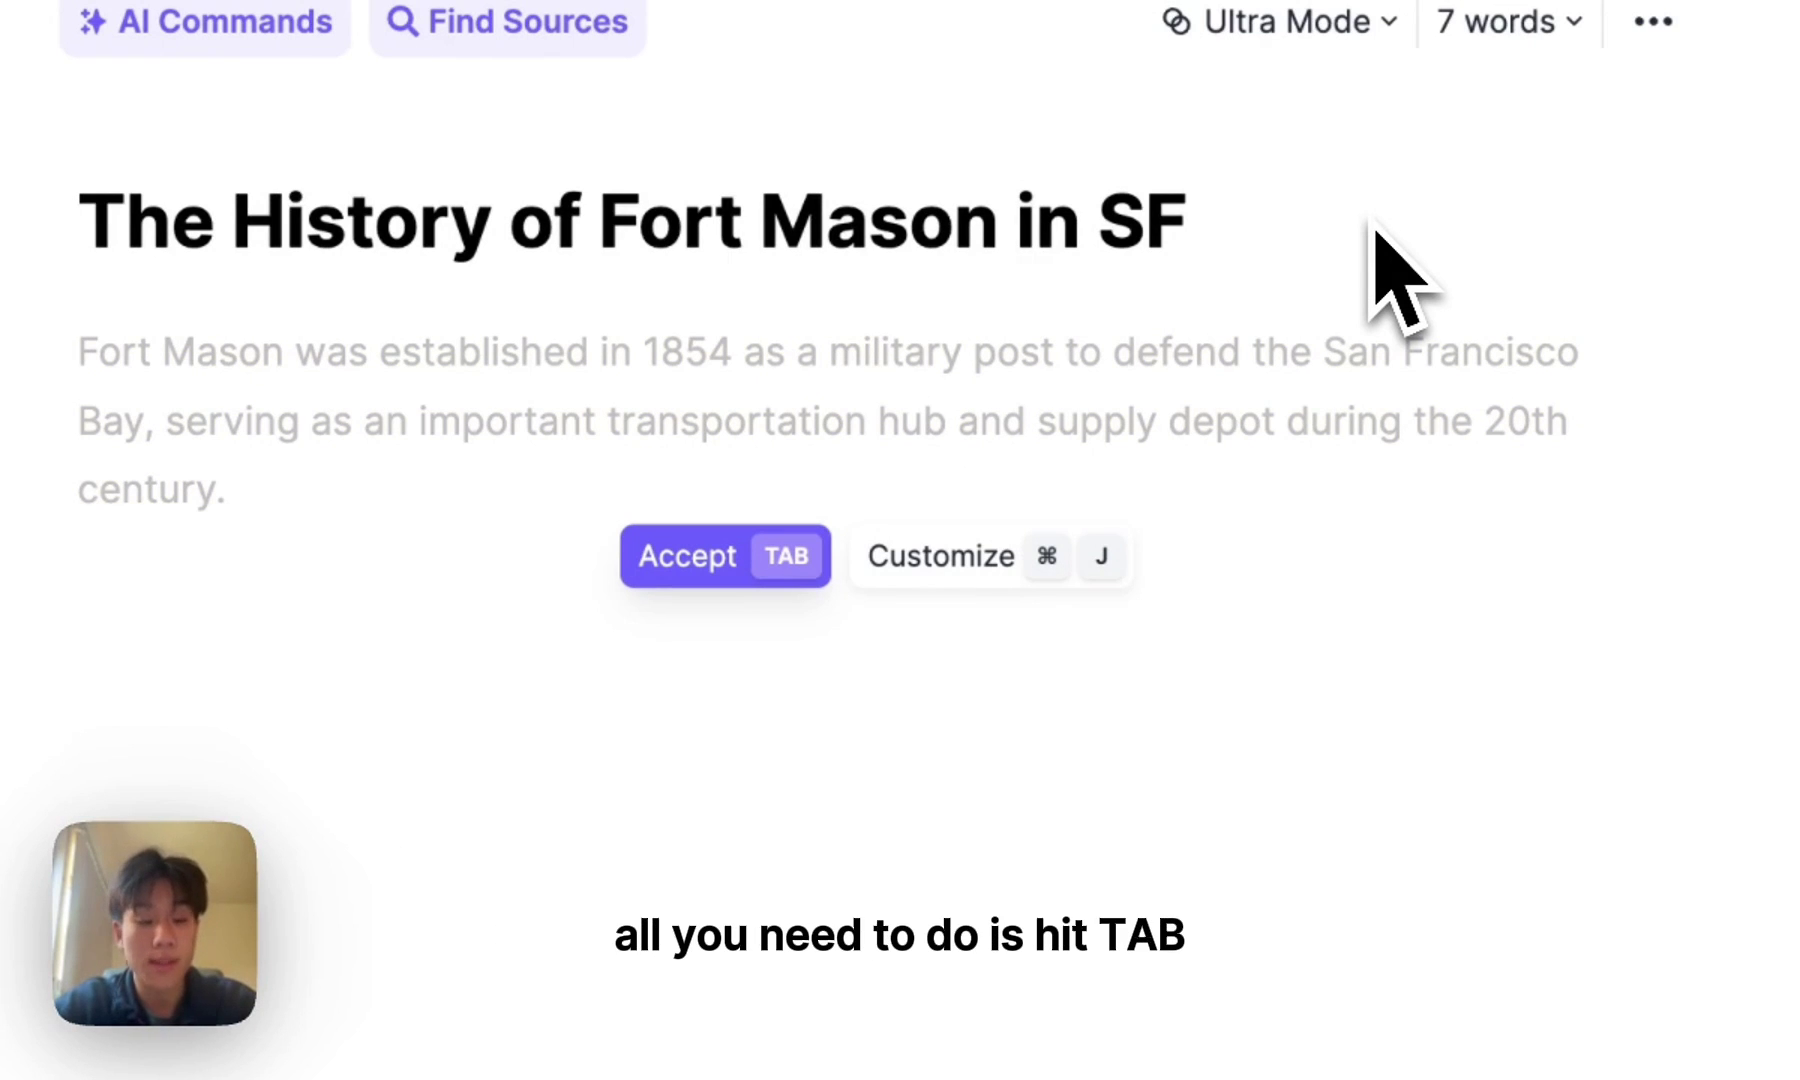
{"action": "left_click", "coordinate": [775, 562]}
{"action": "type", "text": "In additio"}
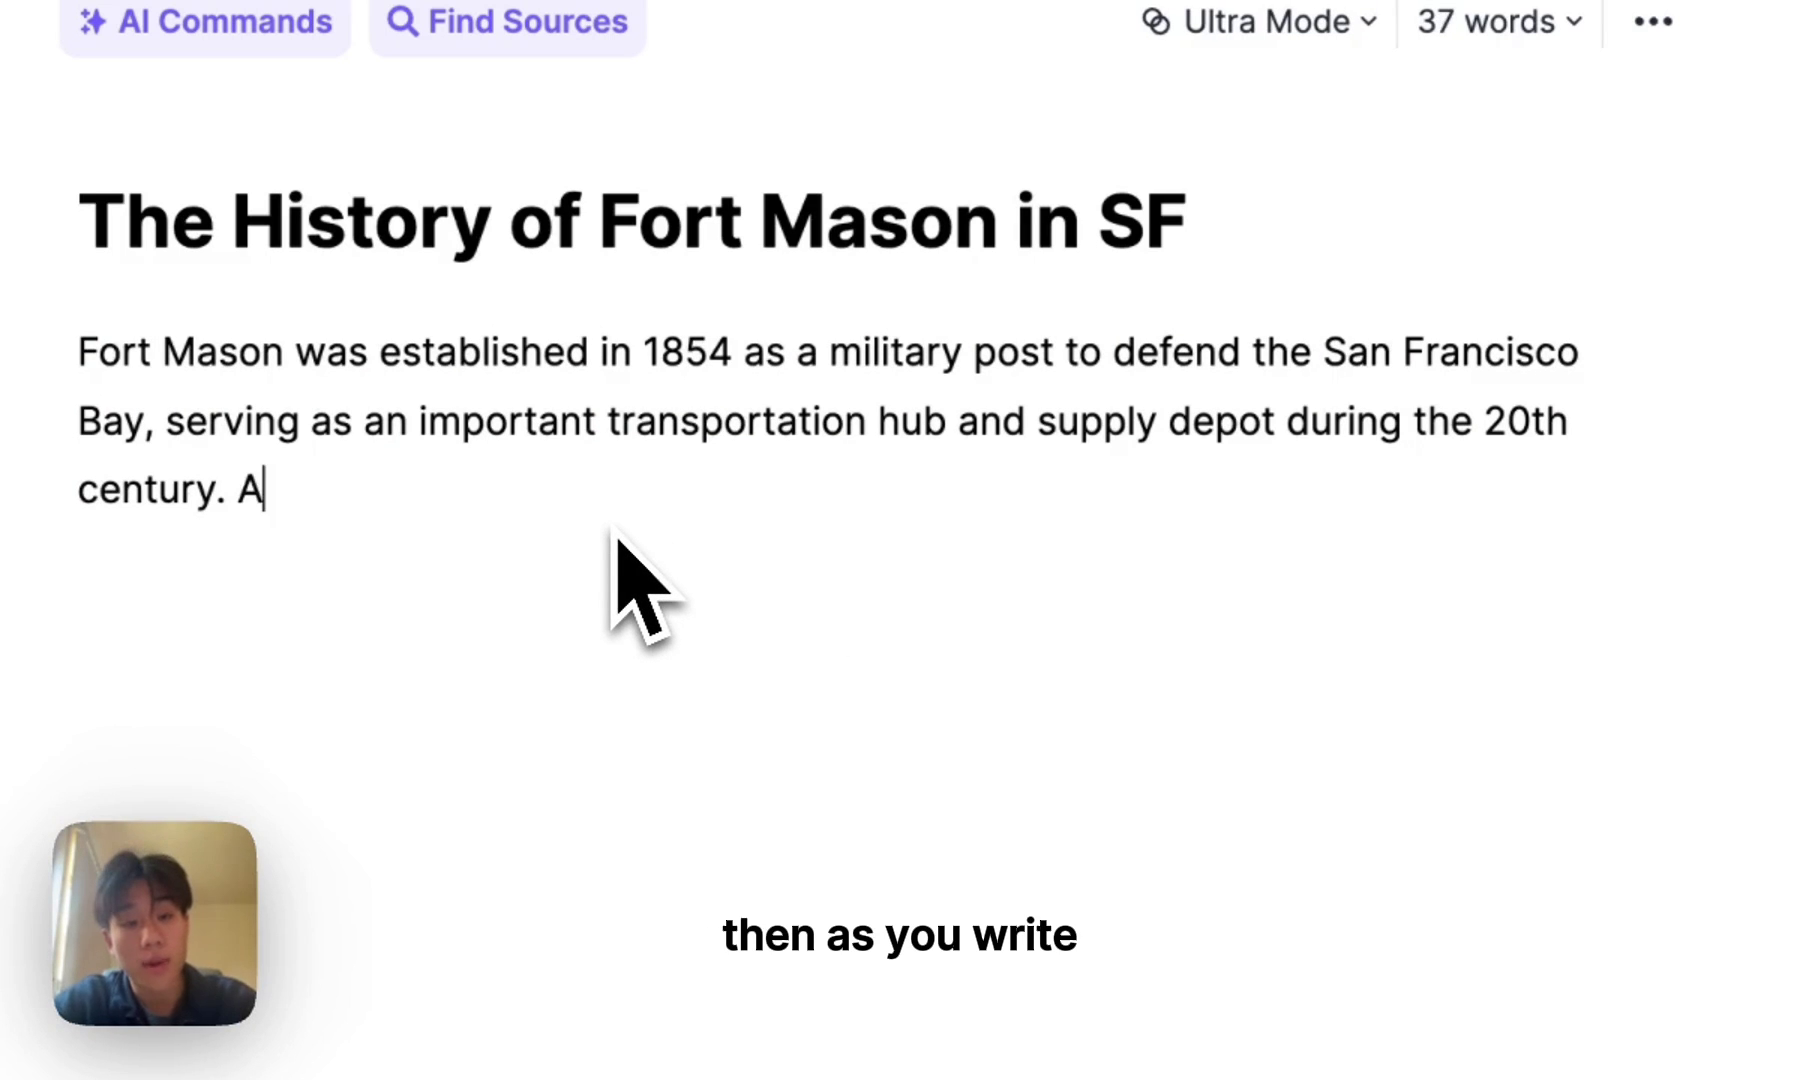
{"action": "type", "text": "n,"}
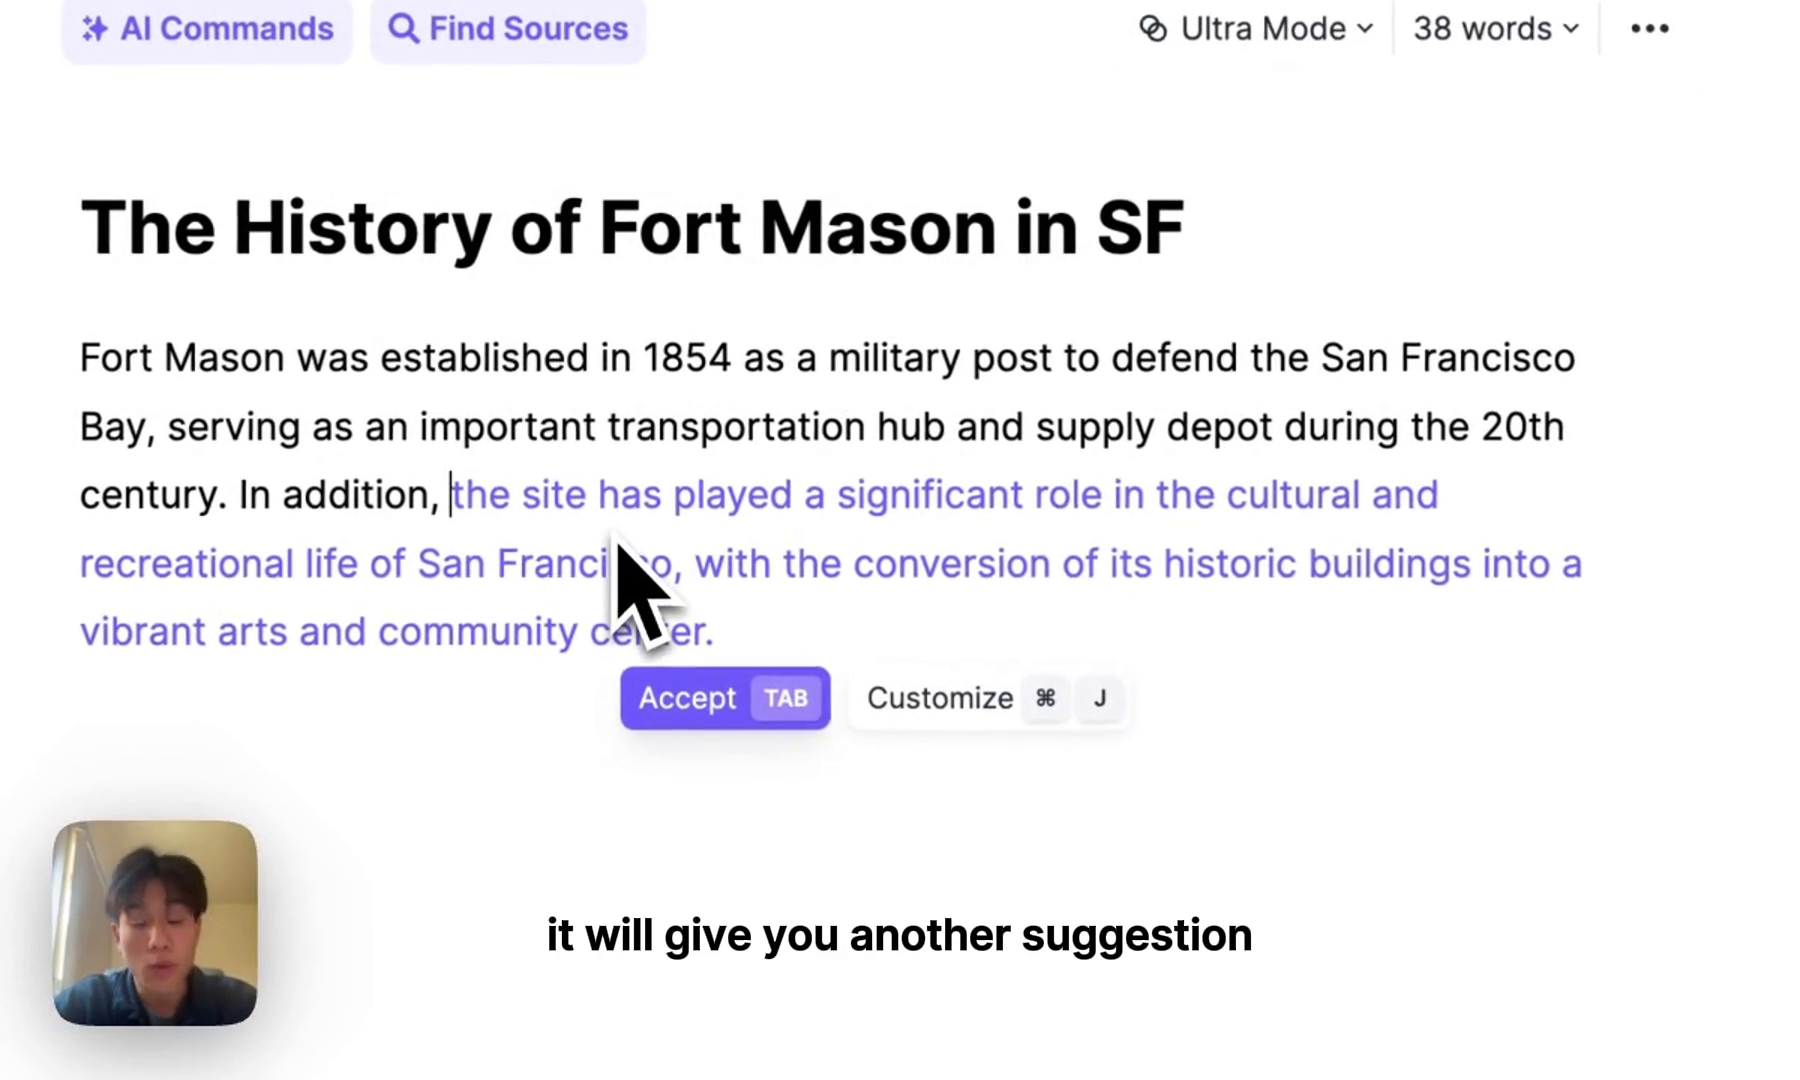
{"action": "key", "text": "Tab"}
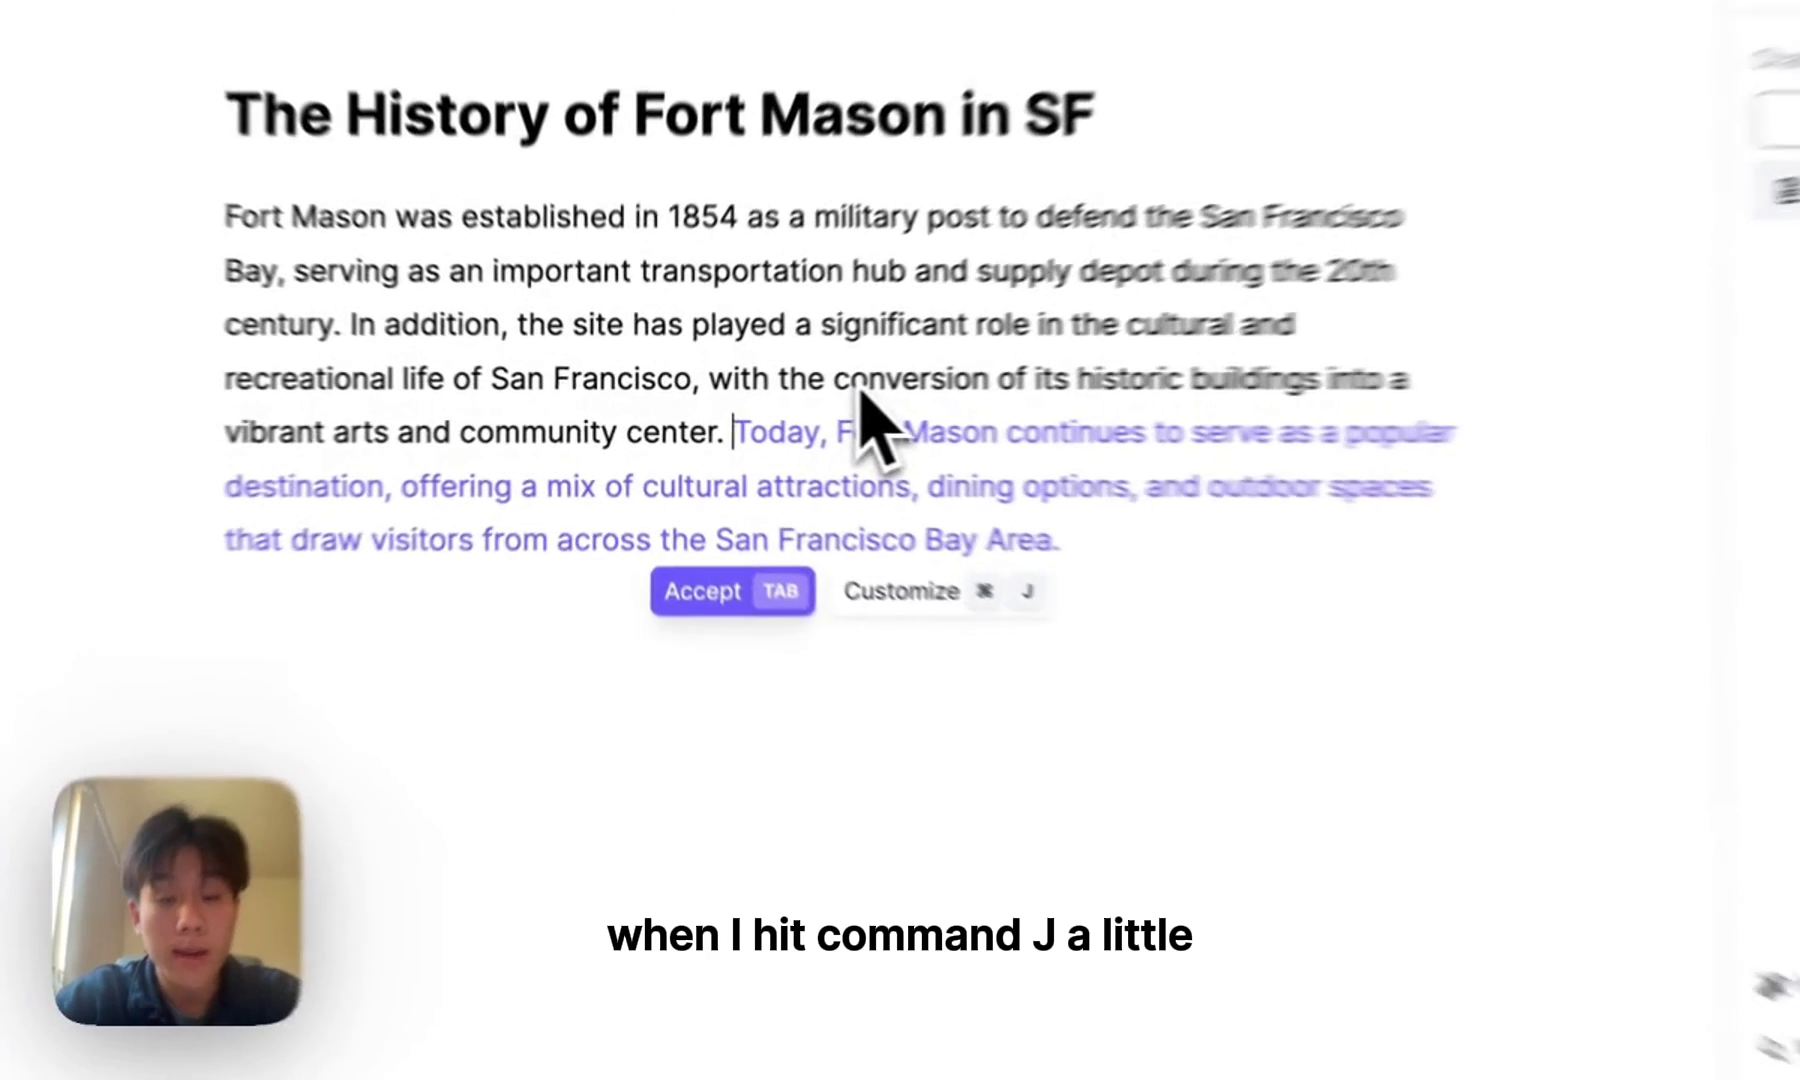
Dismiss the pending suggestion and ask AI Commands to 'Write two sentences about the history of fort mason'
{"action": "left_click", "coordinate": [772, 401]}
{"action": "key", "text": "super+j"}
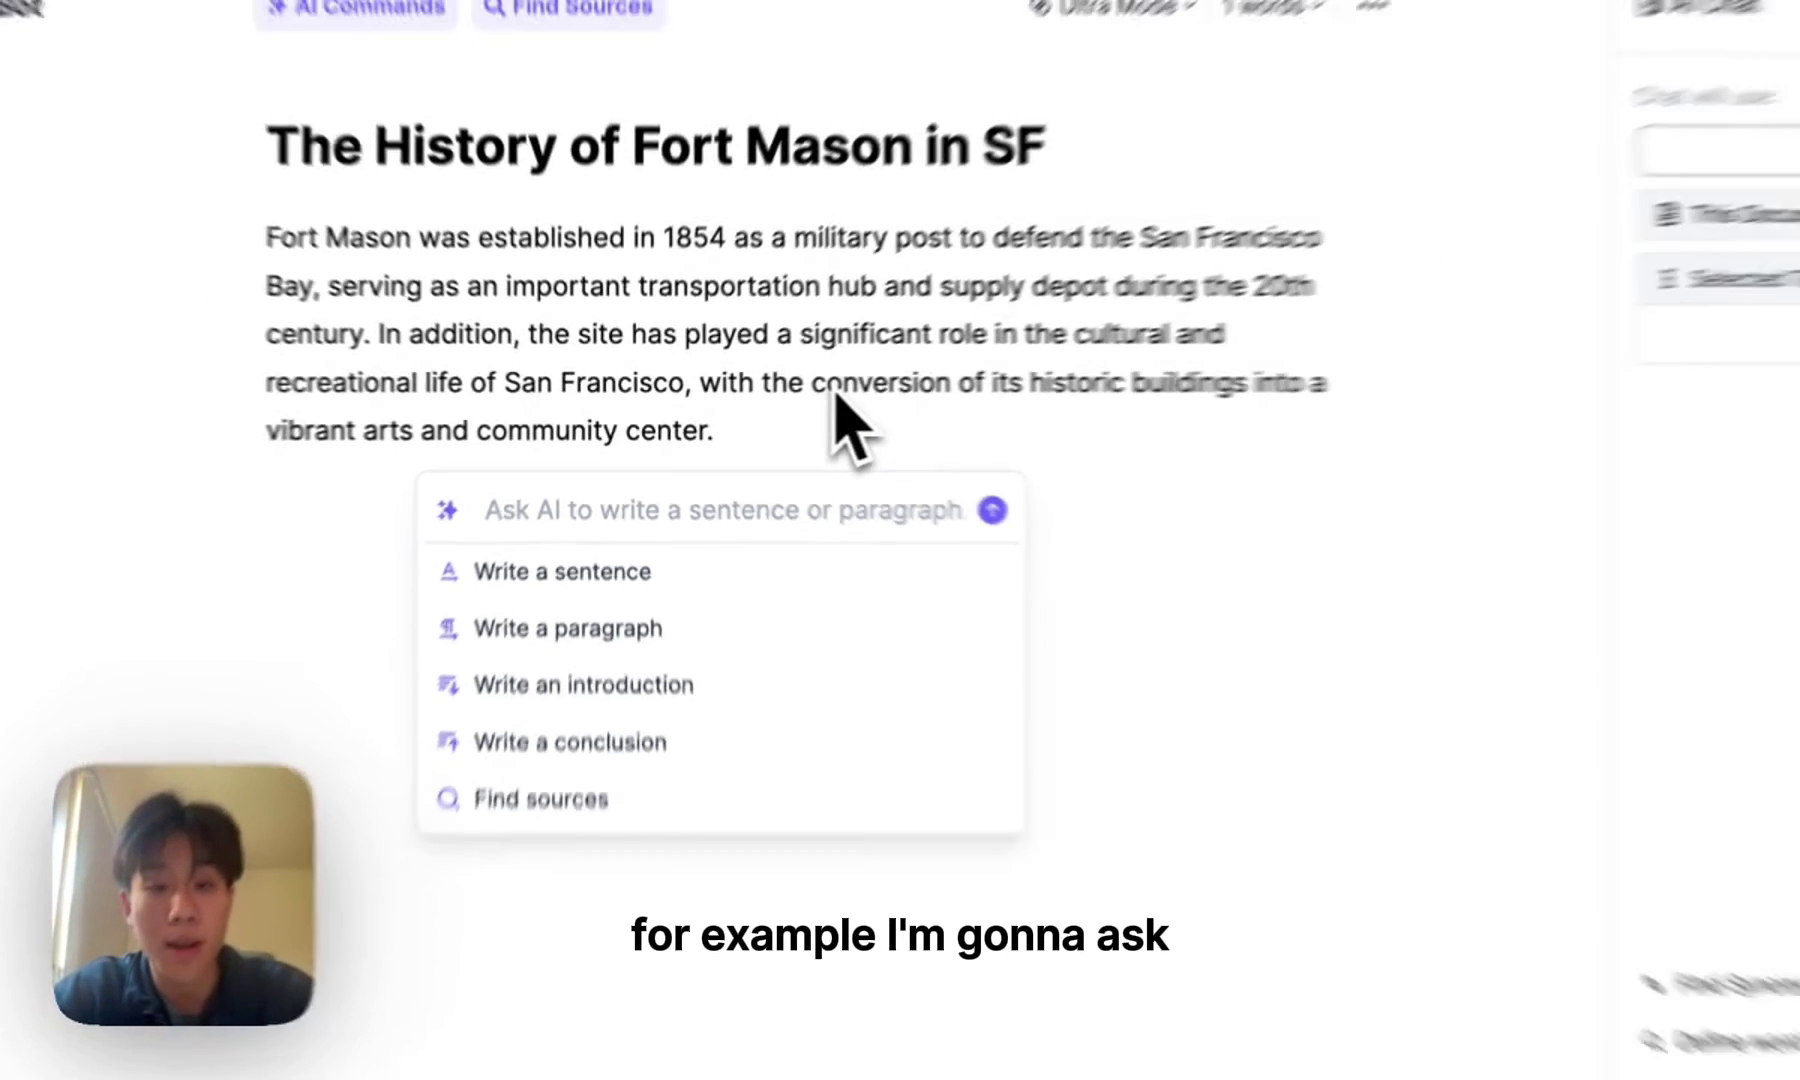
{"action": "type", "text": "Write two sente"}
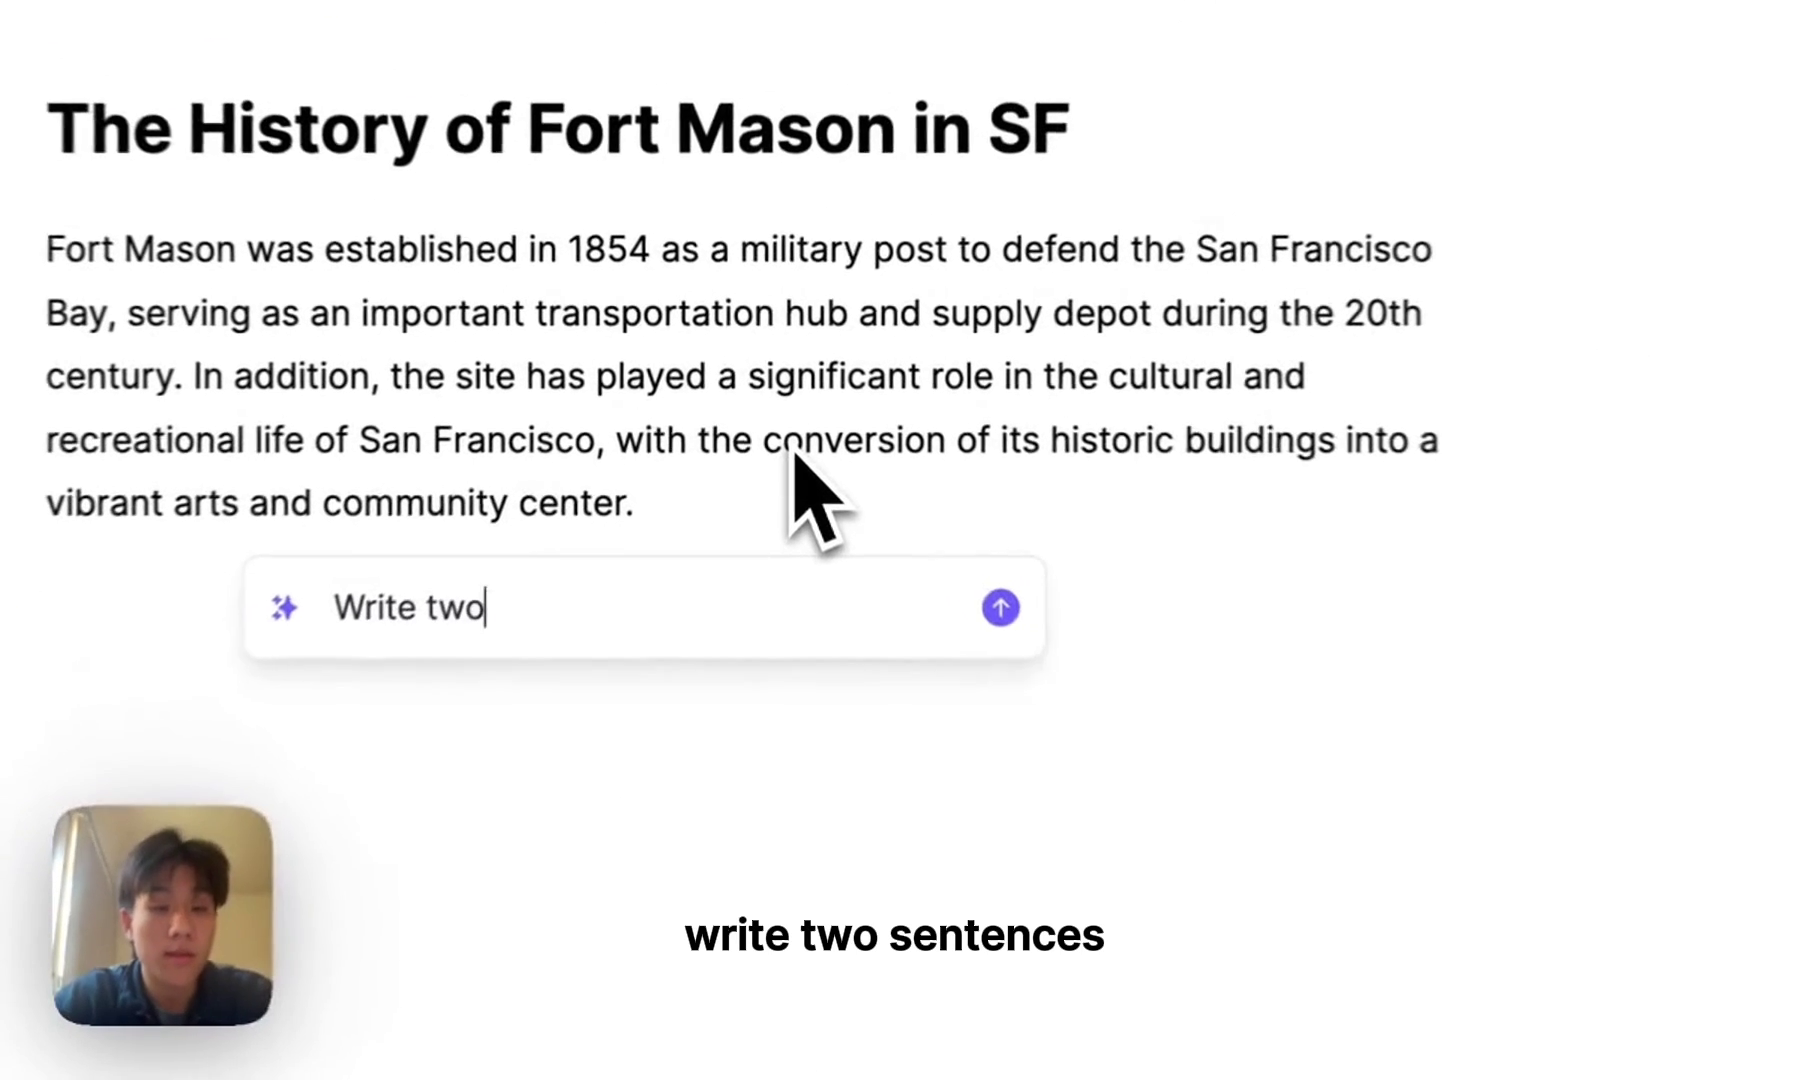
{"action": "type", "text": "nces about "}
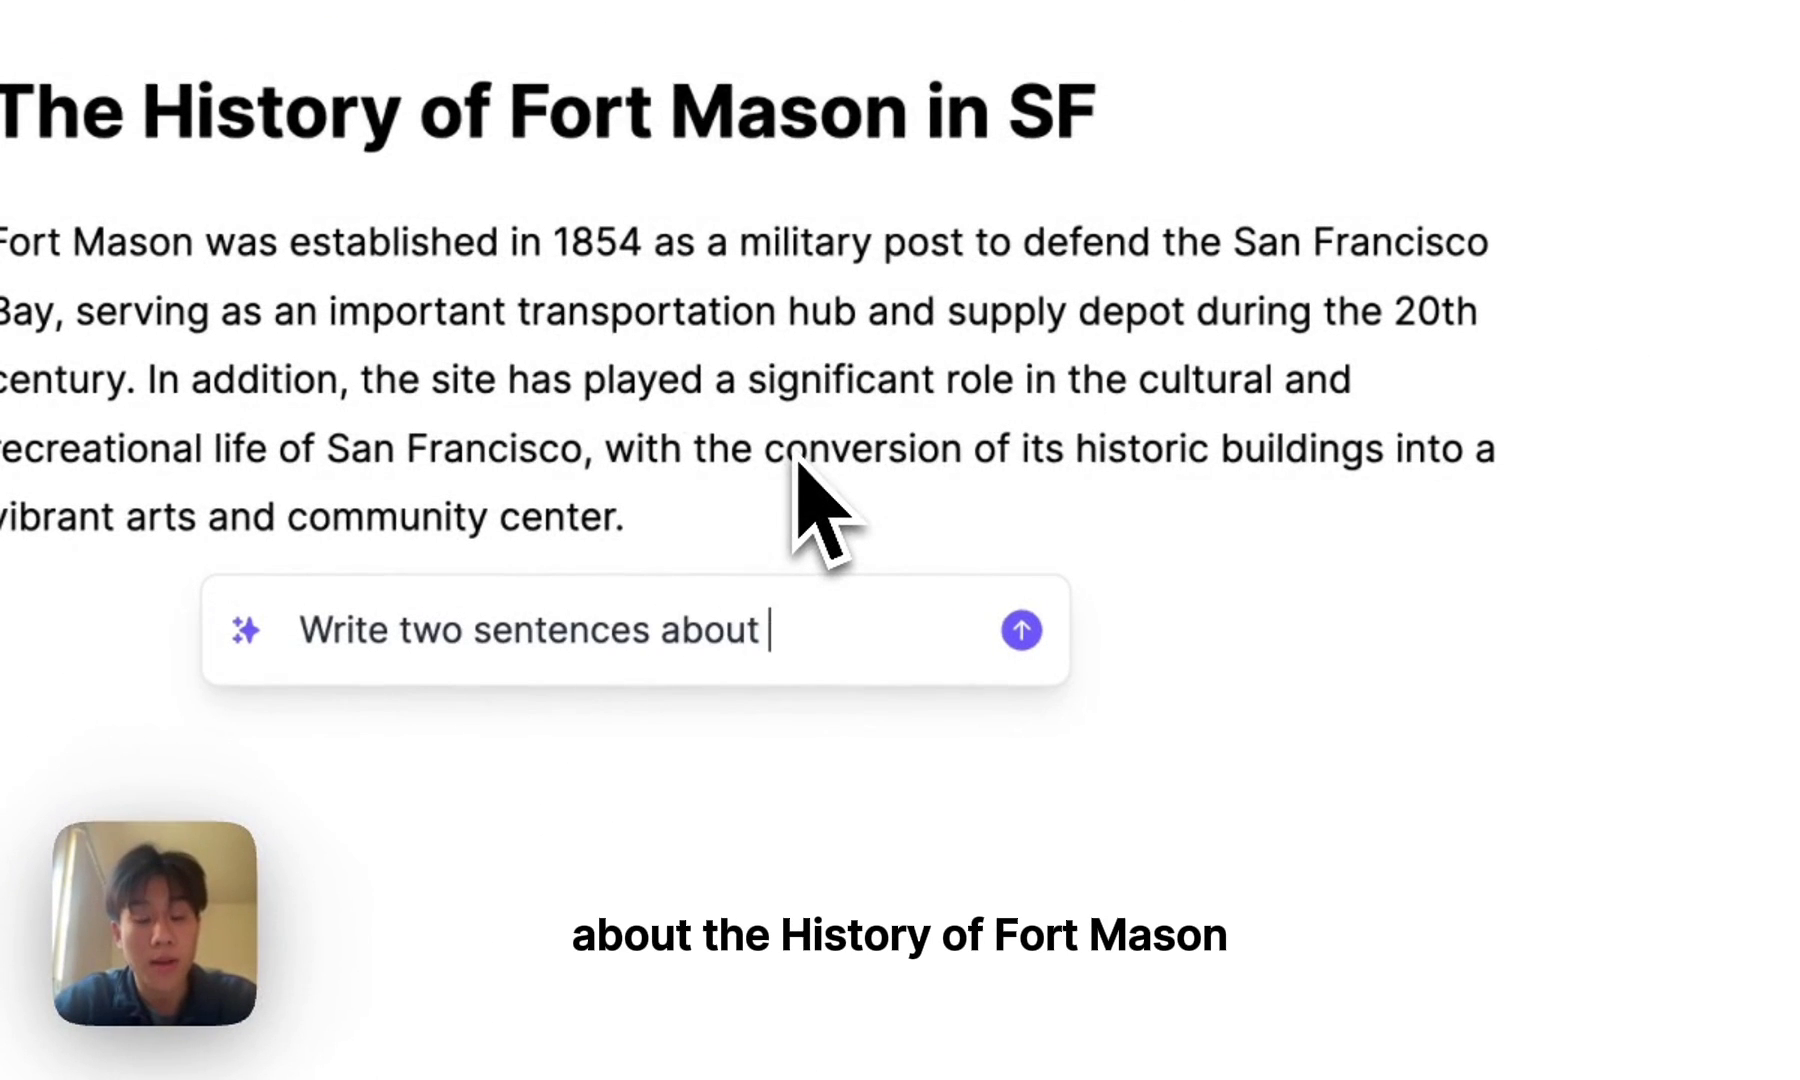
{"action": "type", "text": "the history of fort mason"}
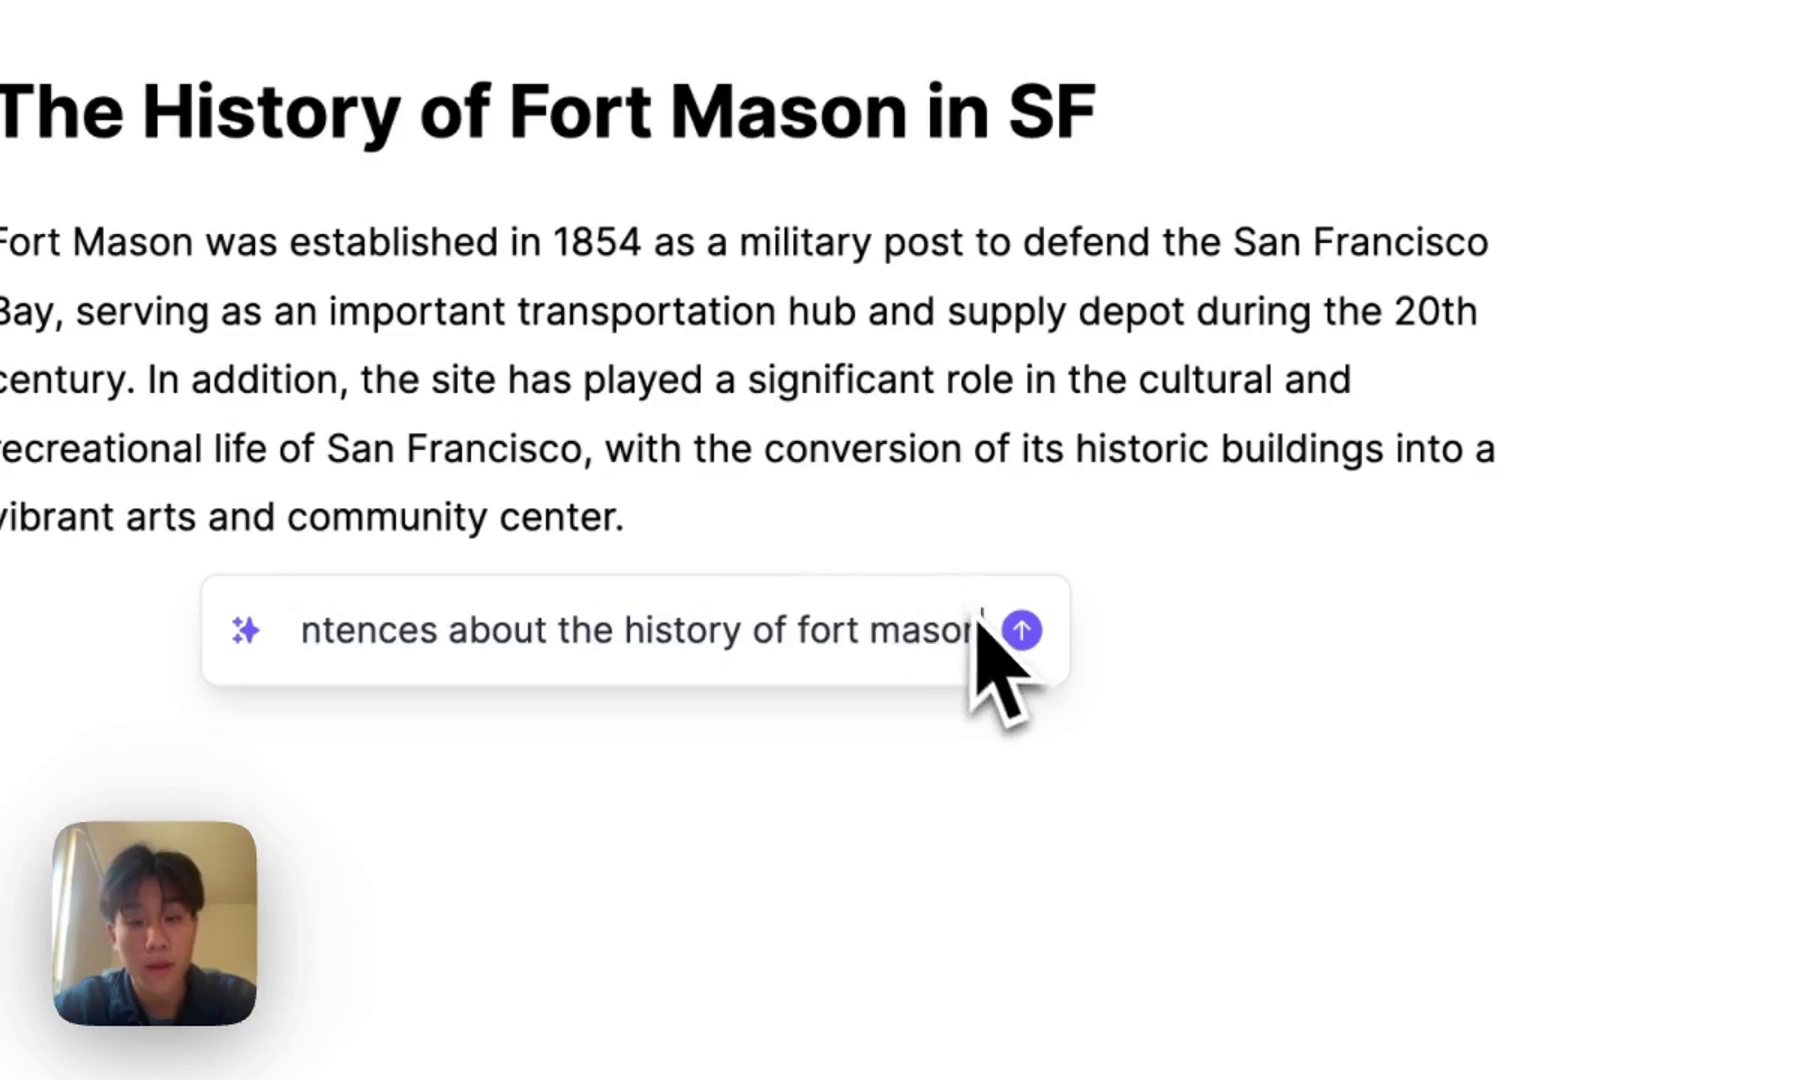
{"action": "left_click", "coordinate": [1021, 631]}
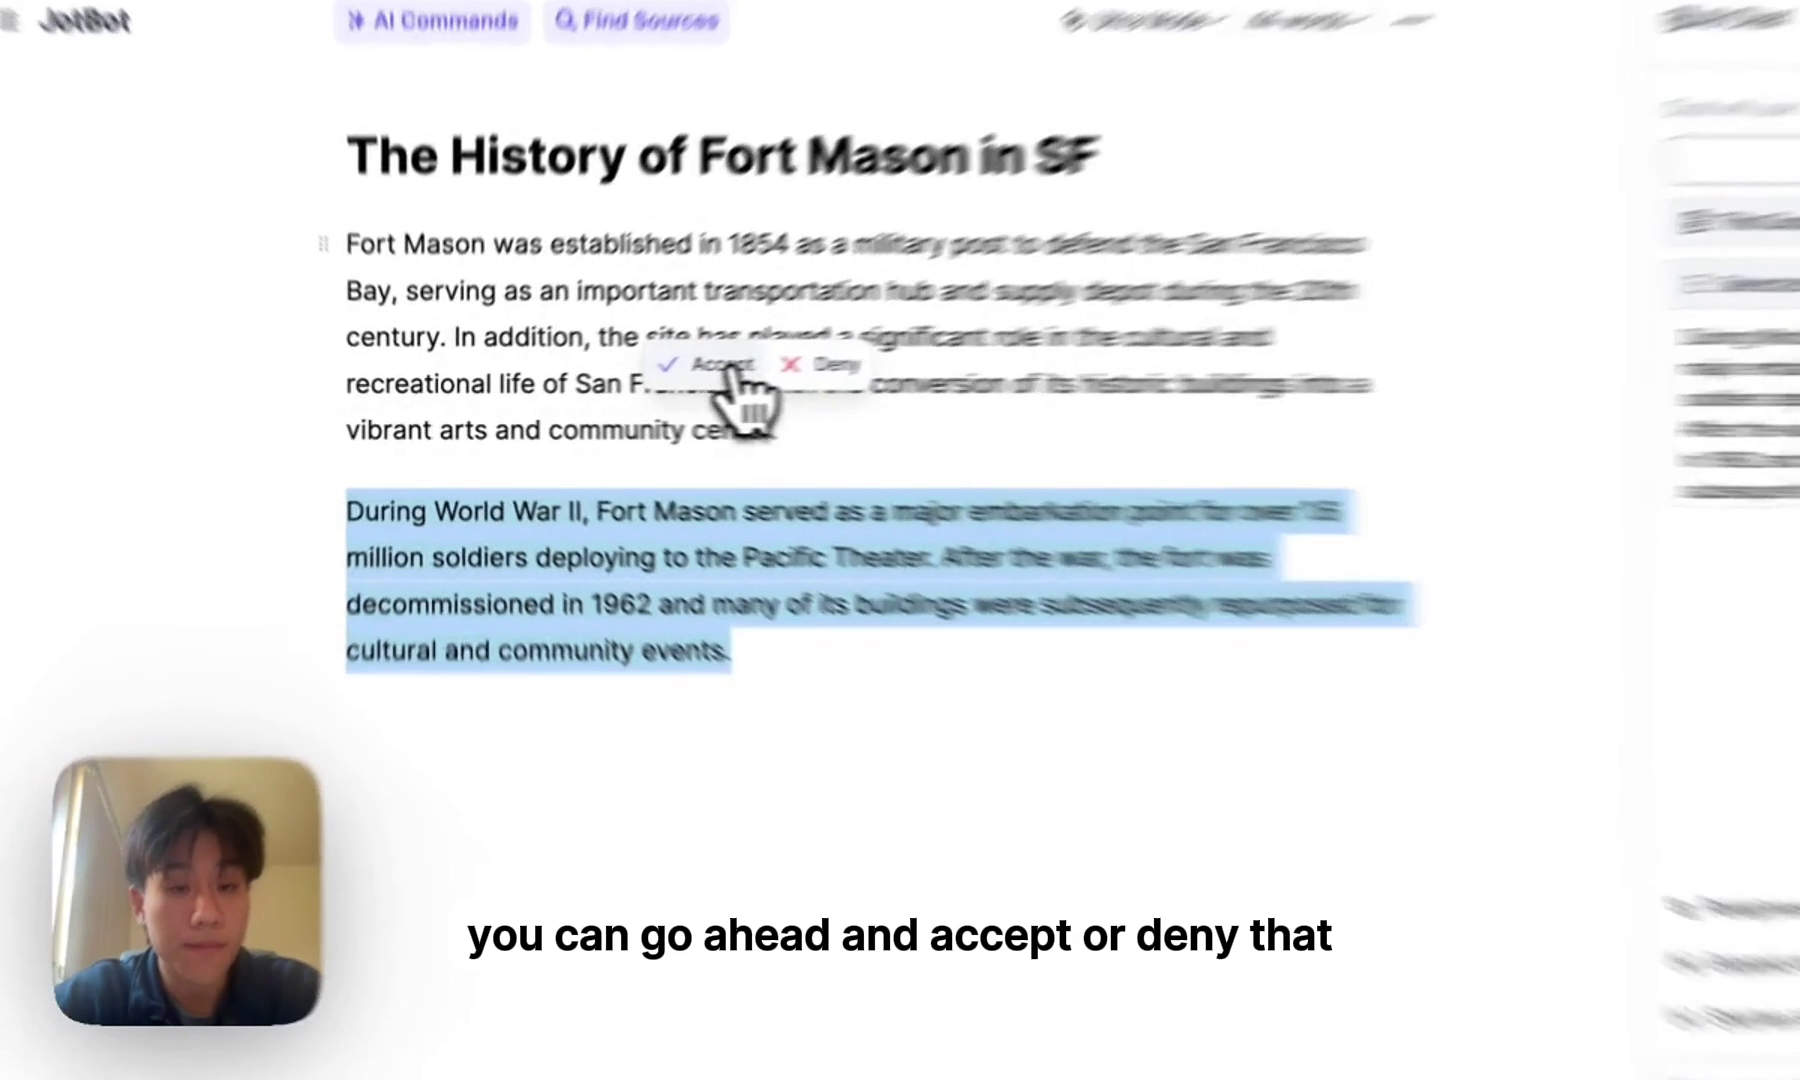
Accept the AI-written World War II embarkation paragraph and select it
{"action": "left_click", "coordinate": [640, 379]}
{"action": "left_click", "coordinate": [697, 585]}
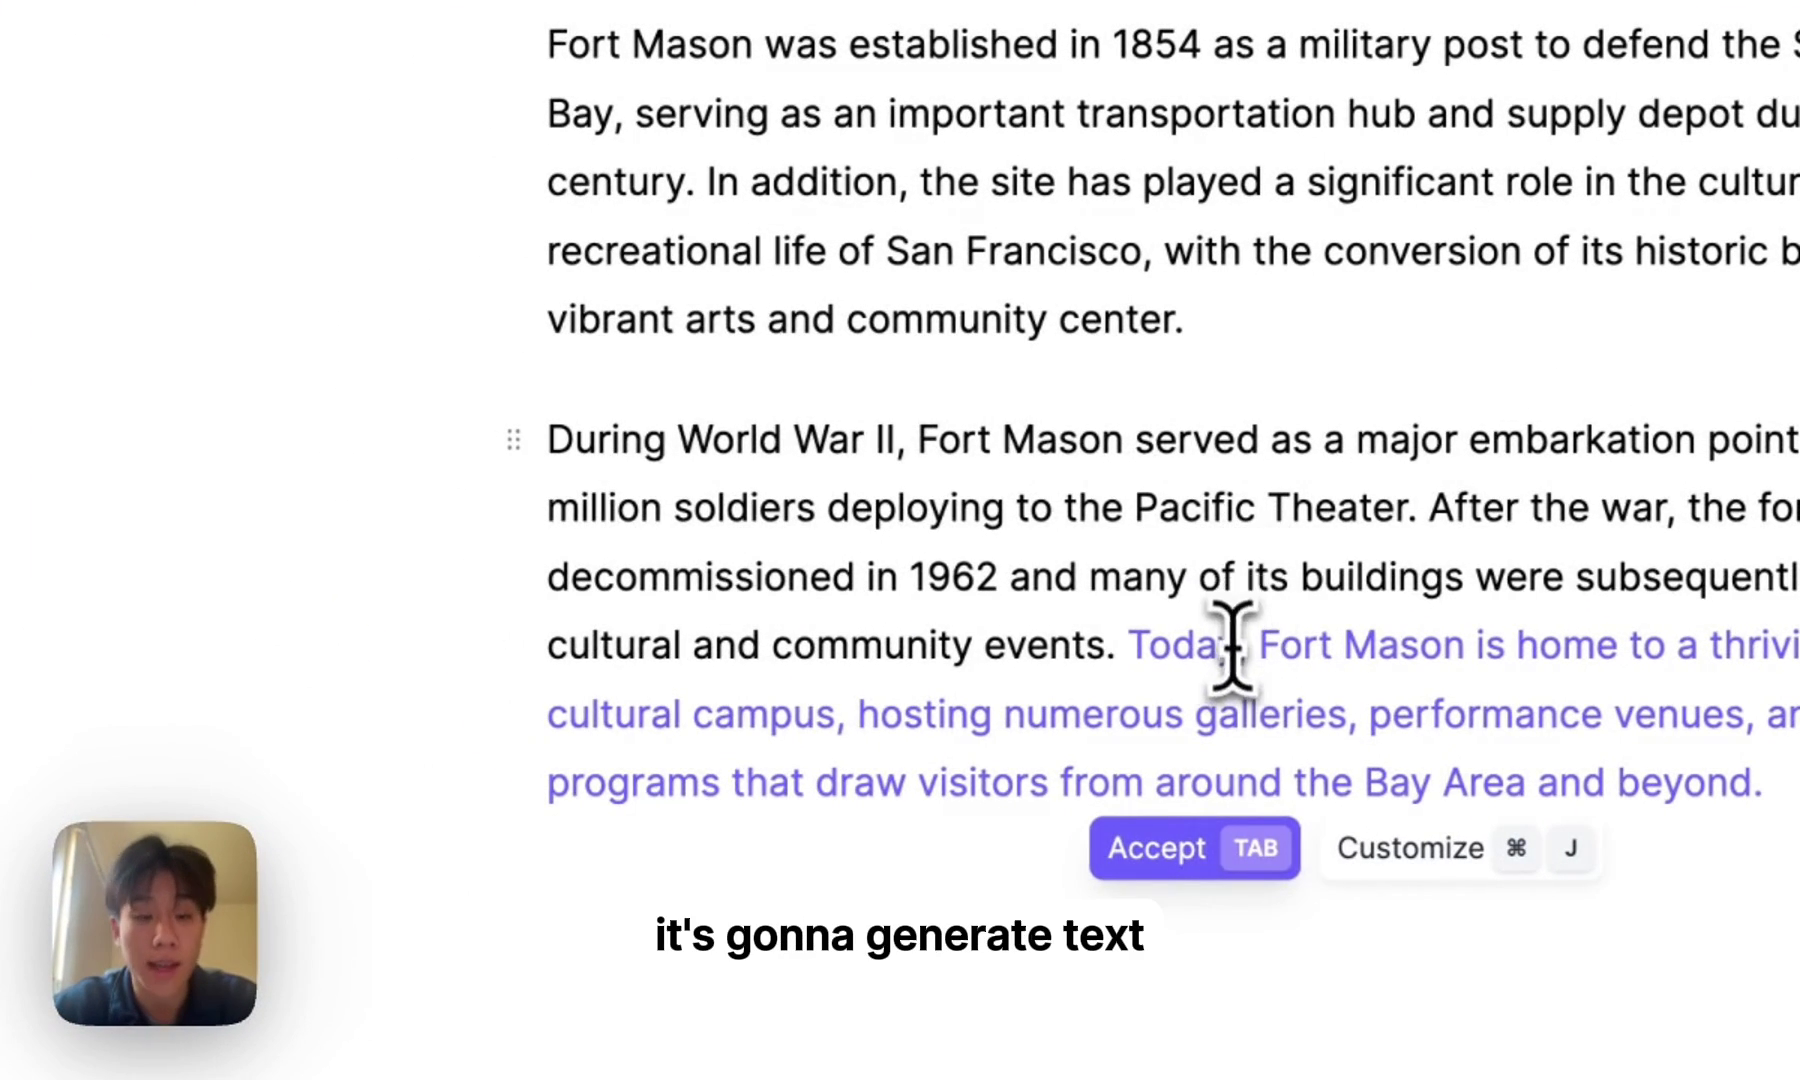
{"action": "left_click_drag", "start_coordinate": [1229, 655], "coordinate": [540, 430]}
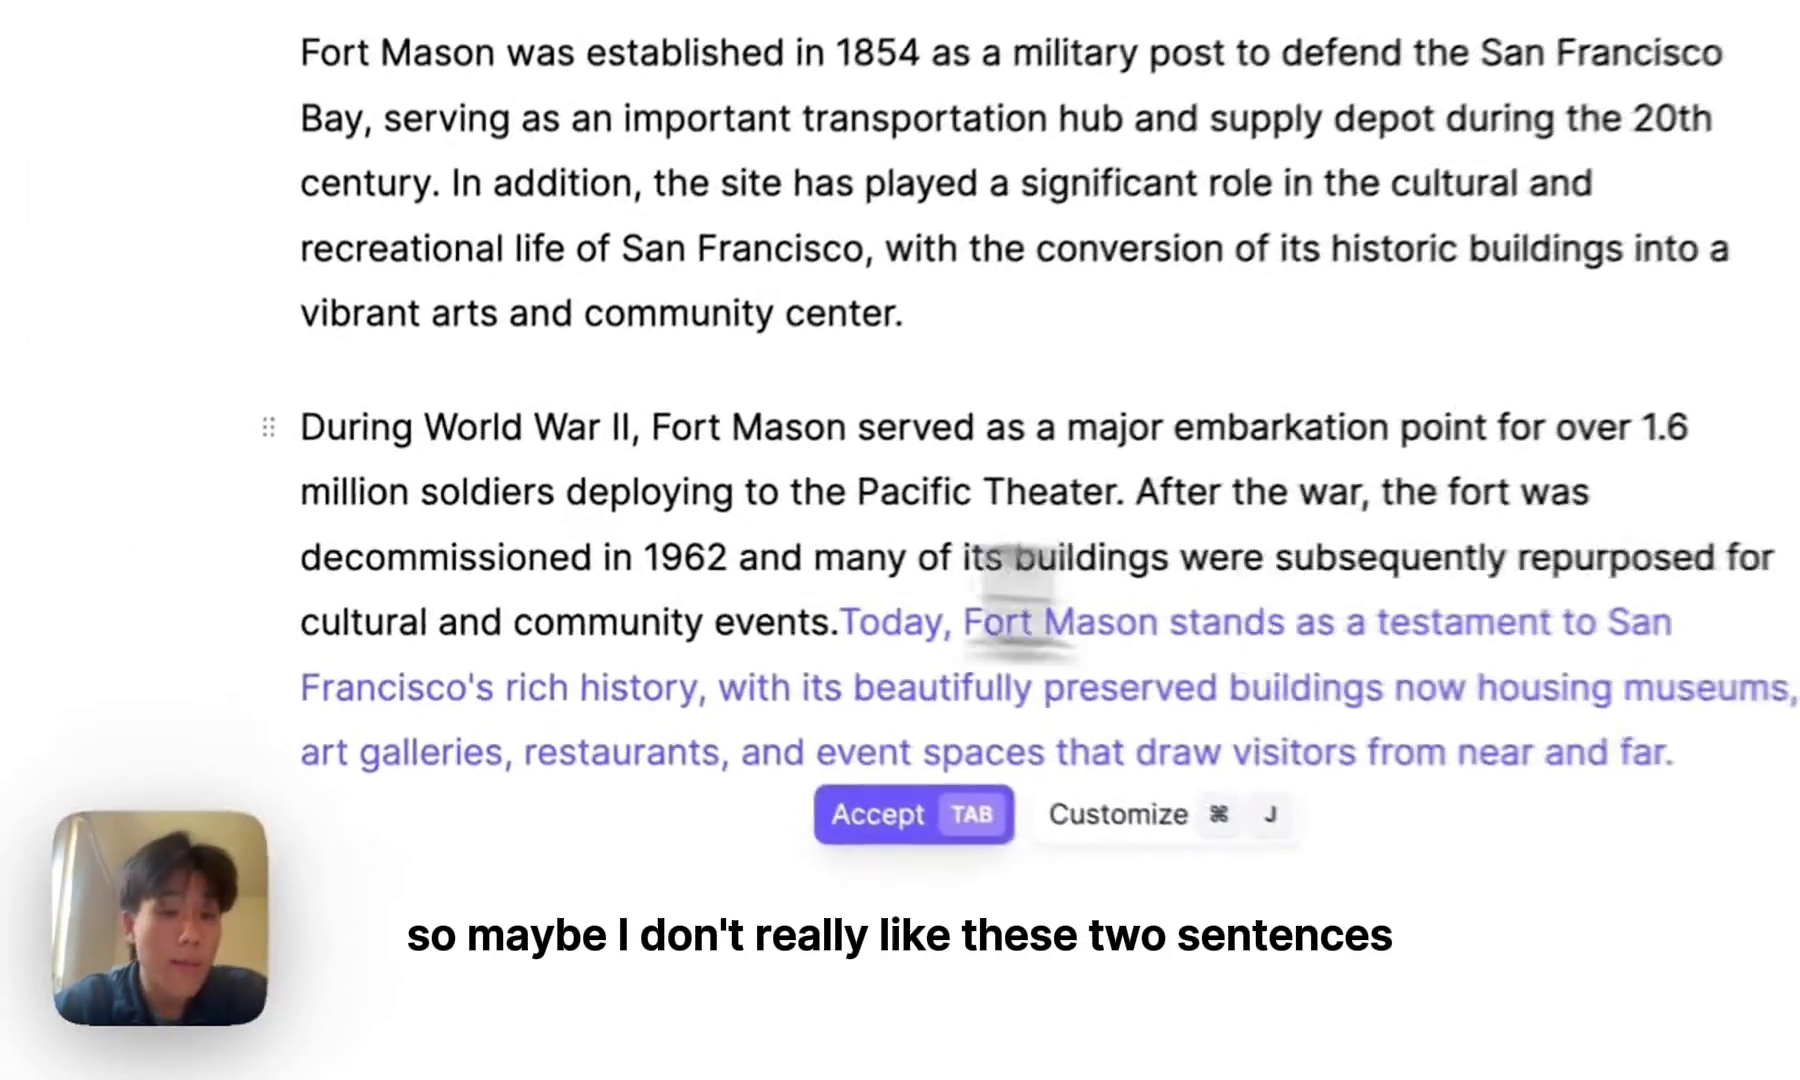
Select the WWII paragraph and request 'Write a paragraph about this' from AI Commands
{"action": "left_click_drag", "start_coordinate": [838, 625], "coordinate": [292, 425]}
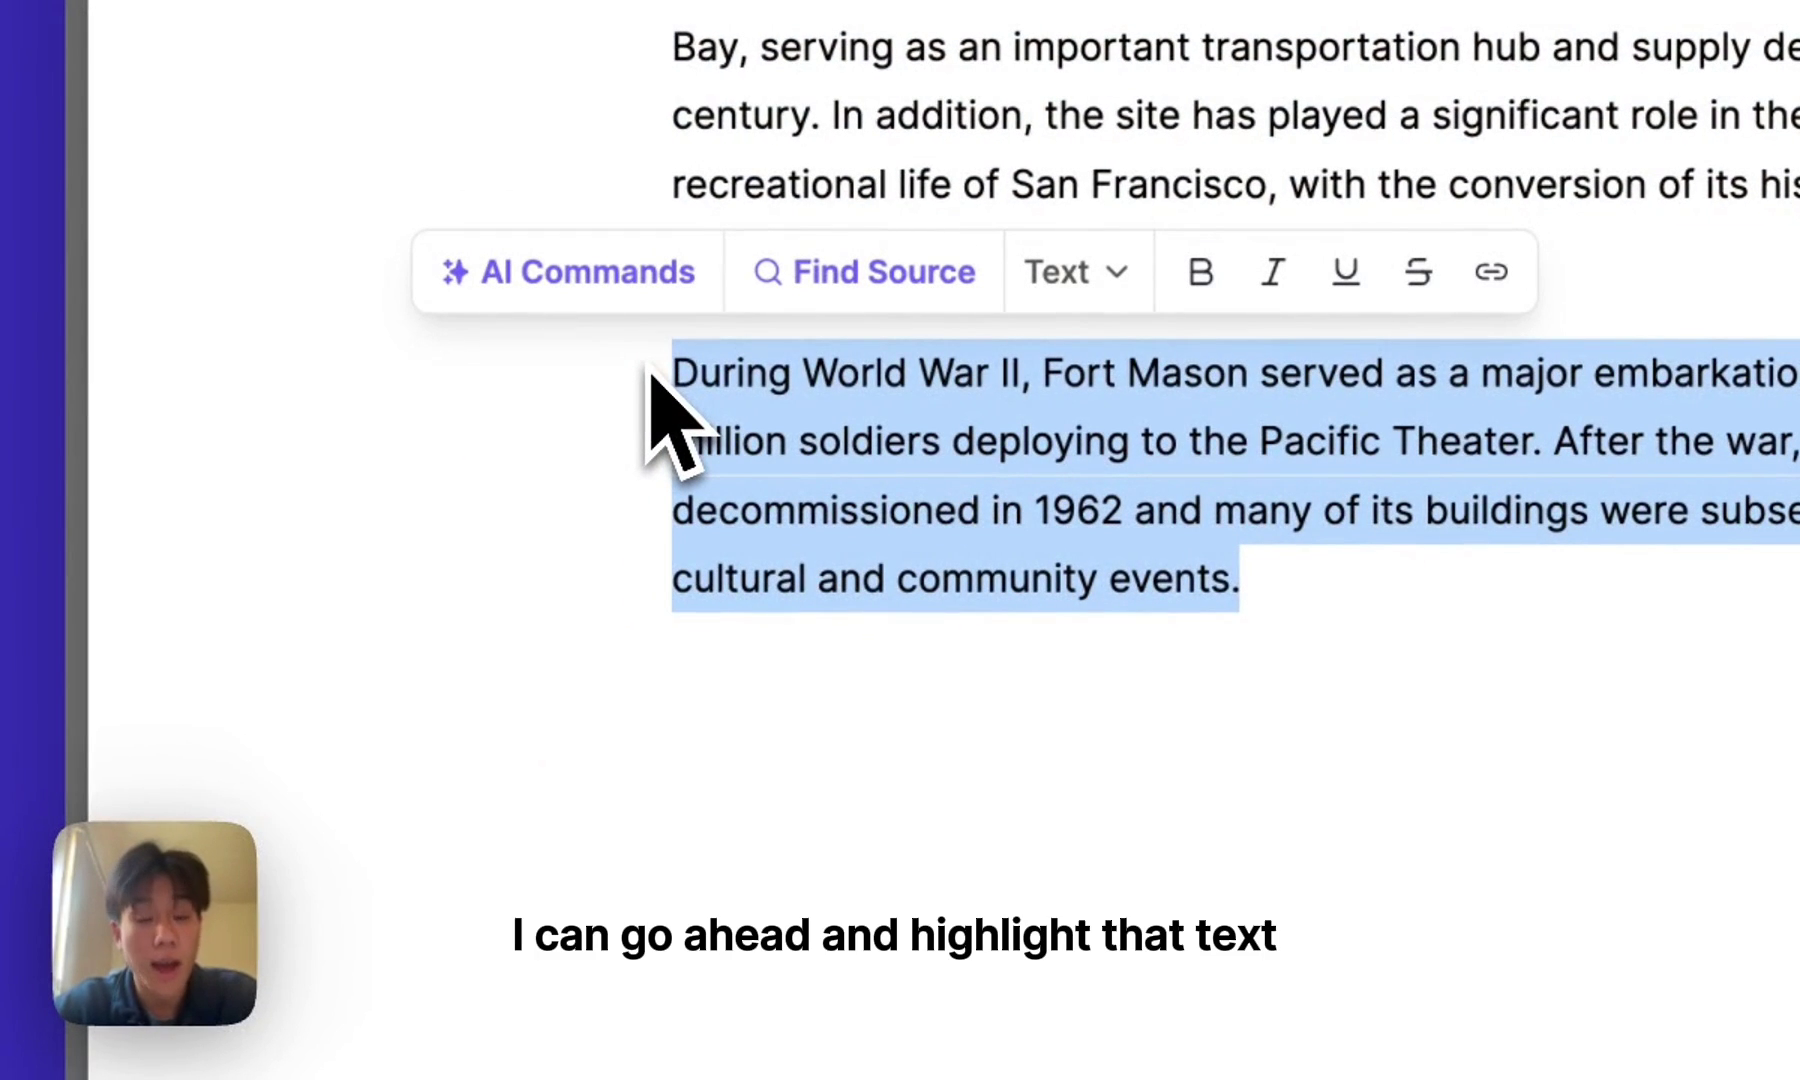
{"action": "left_click", "coordinate": [533, 275]}
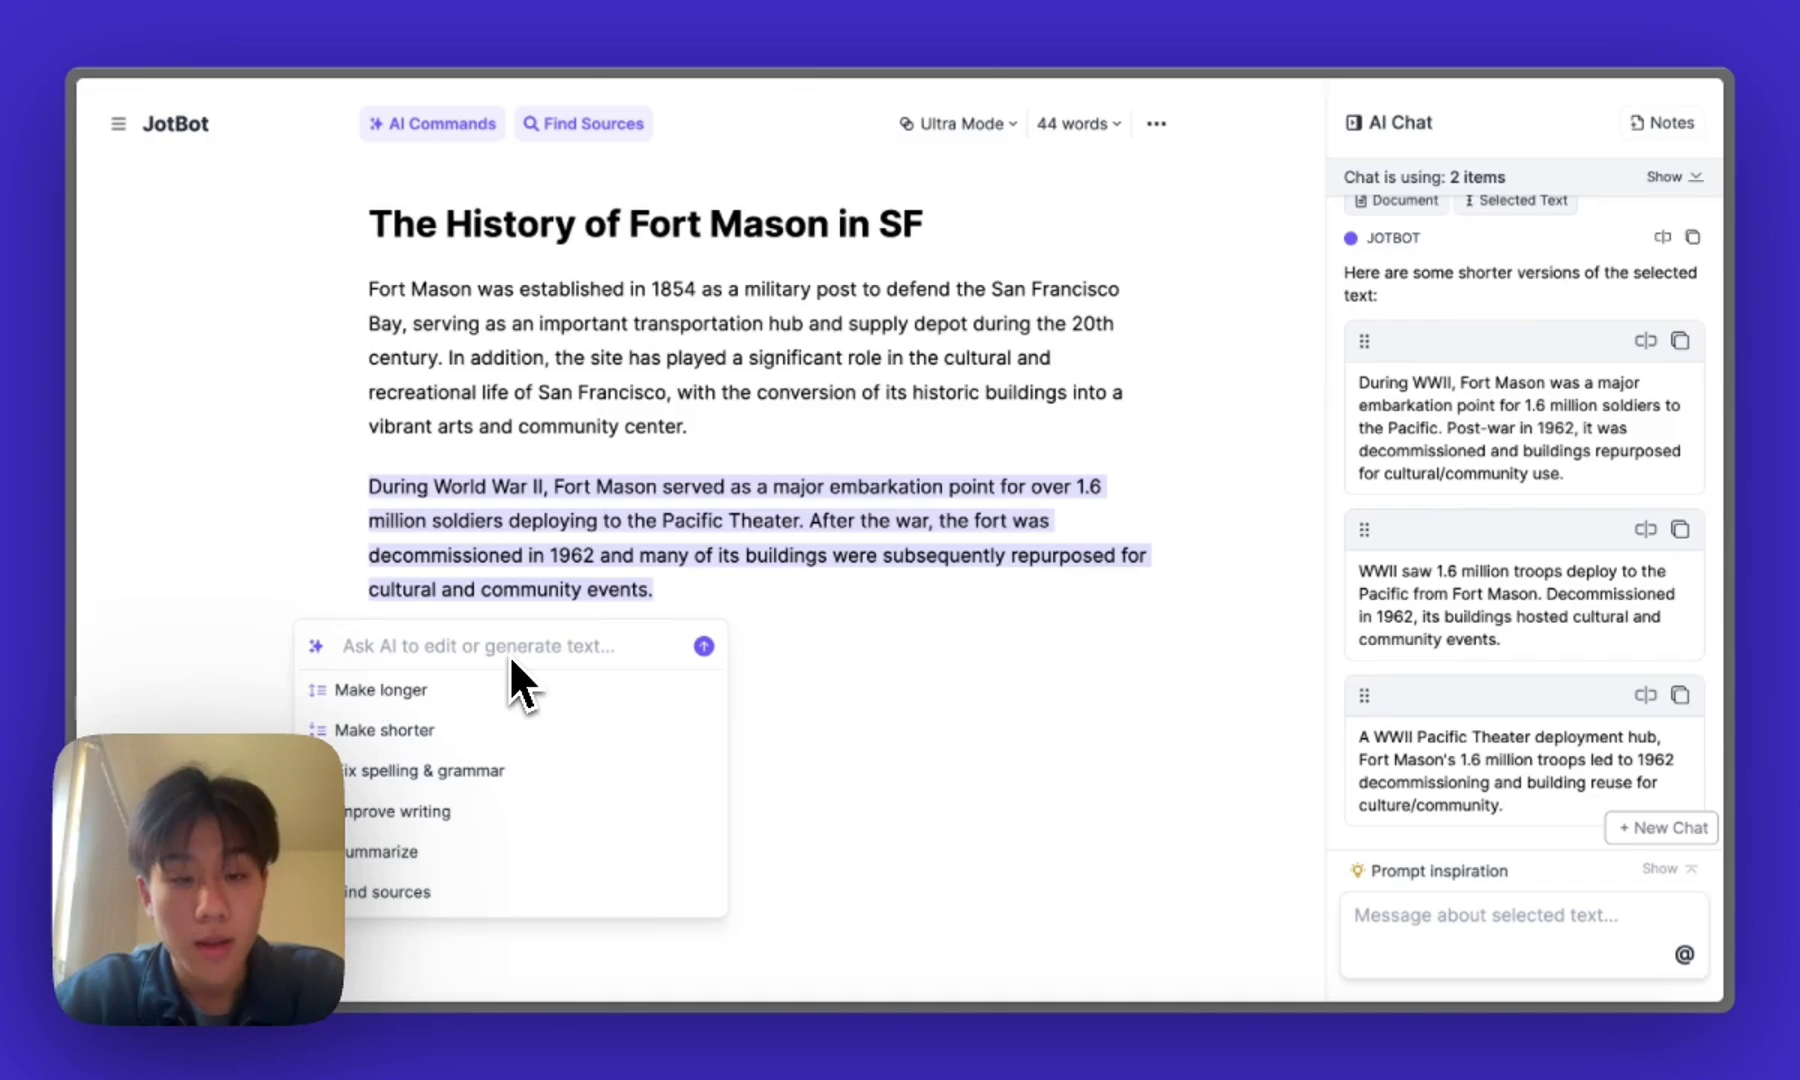
{"action": "type", "text": "Wri"}
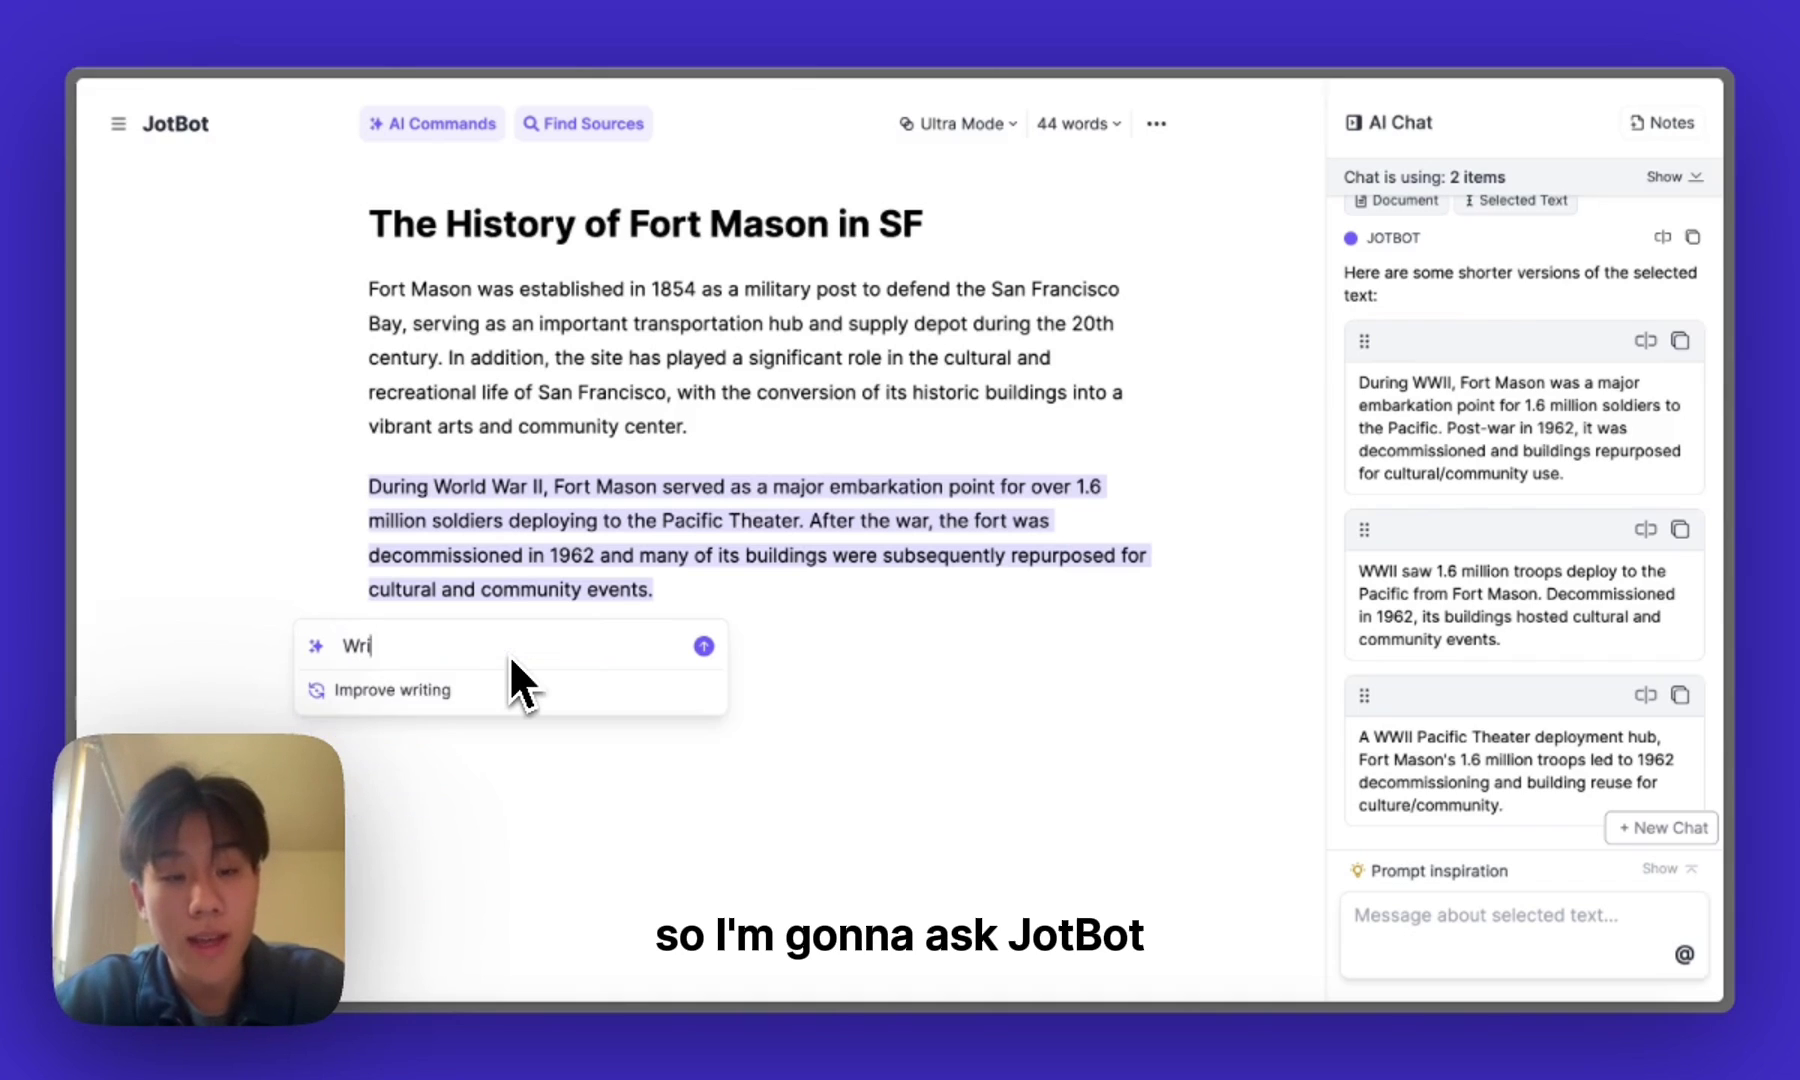
{"action": "type", "text": "te a paragraph about this"}
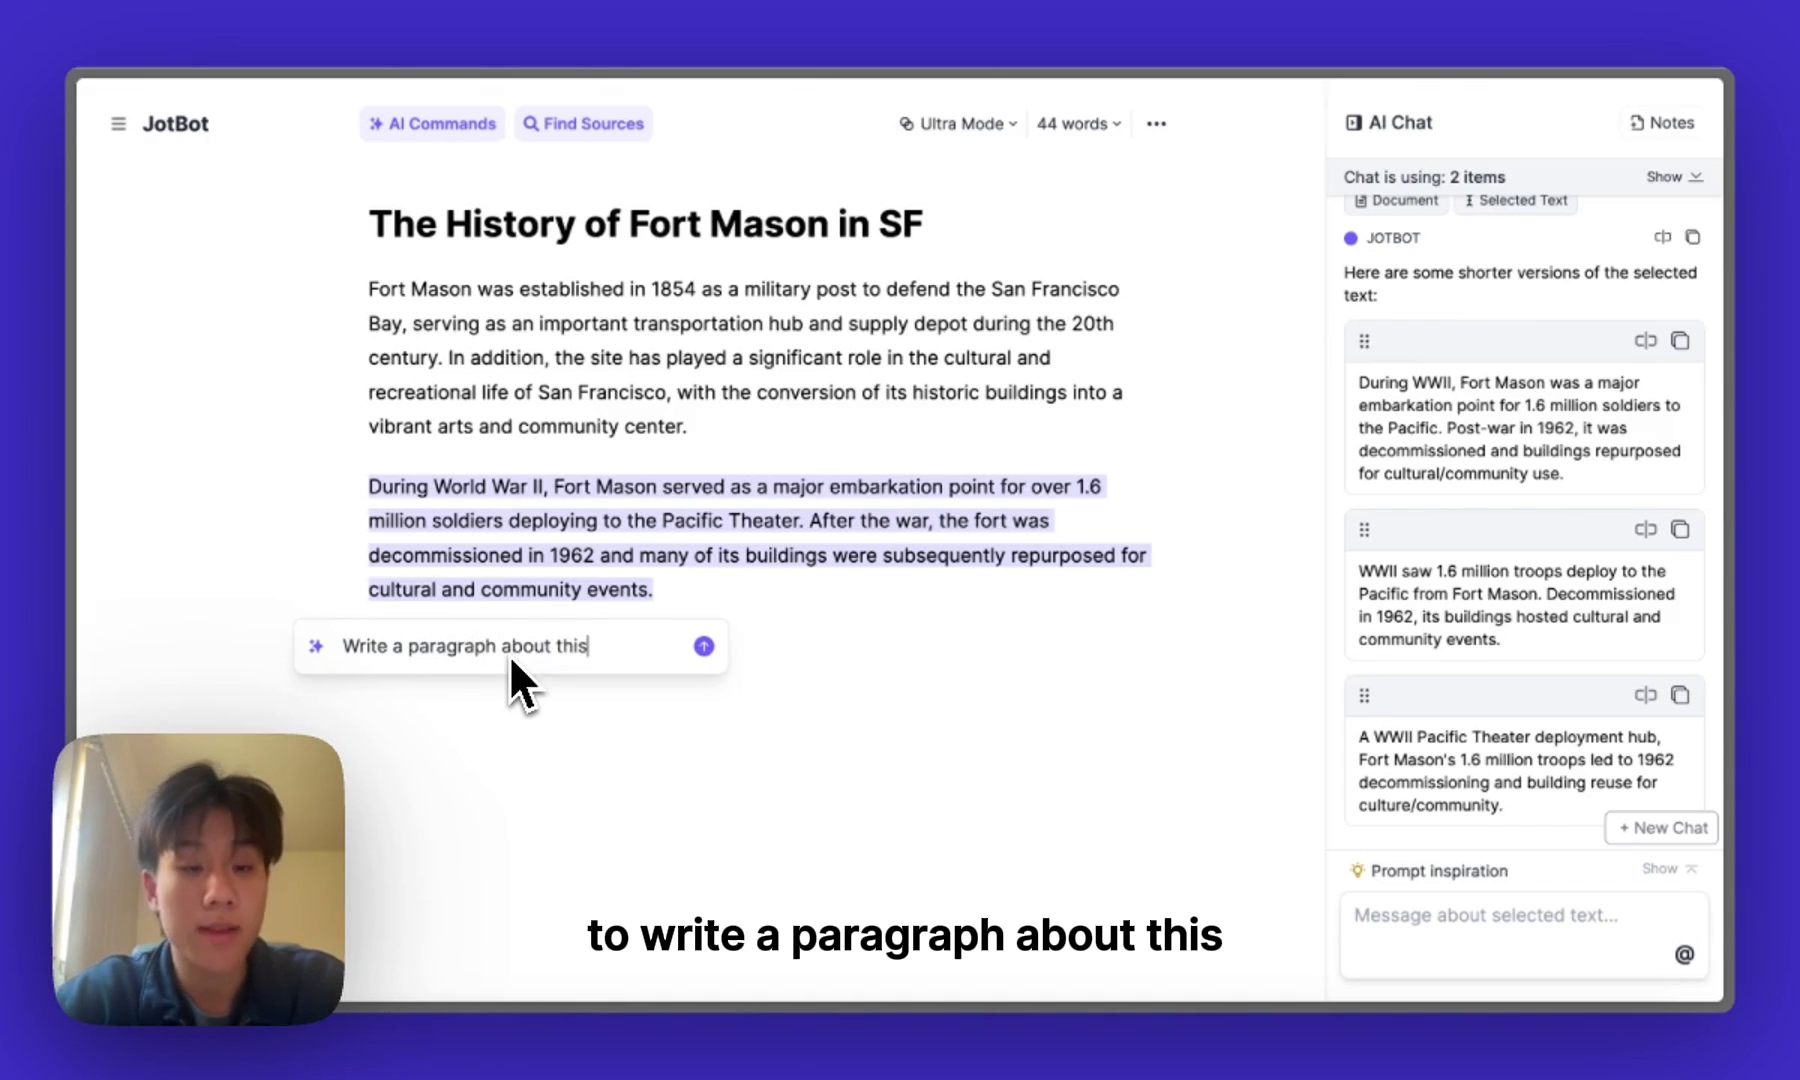
{"action": "key", "text": "Return"}
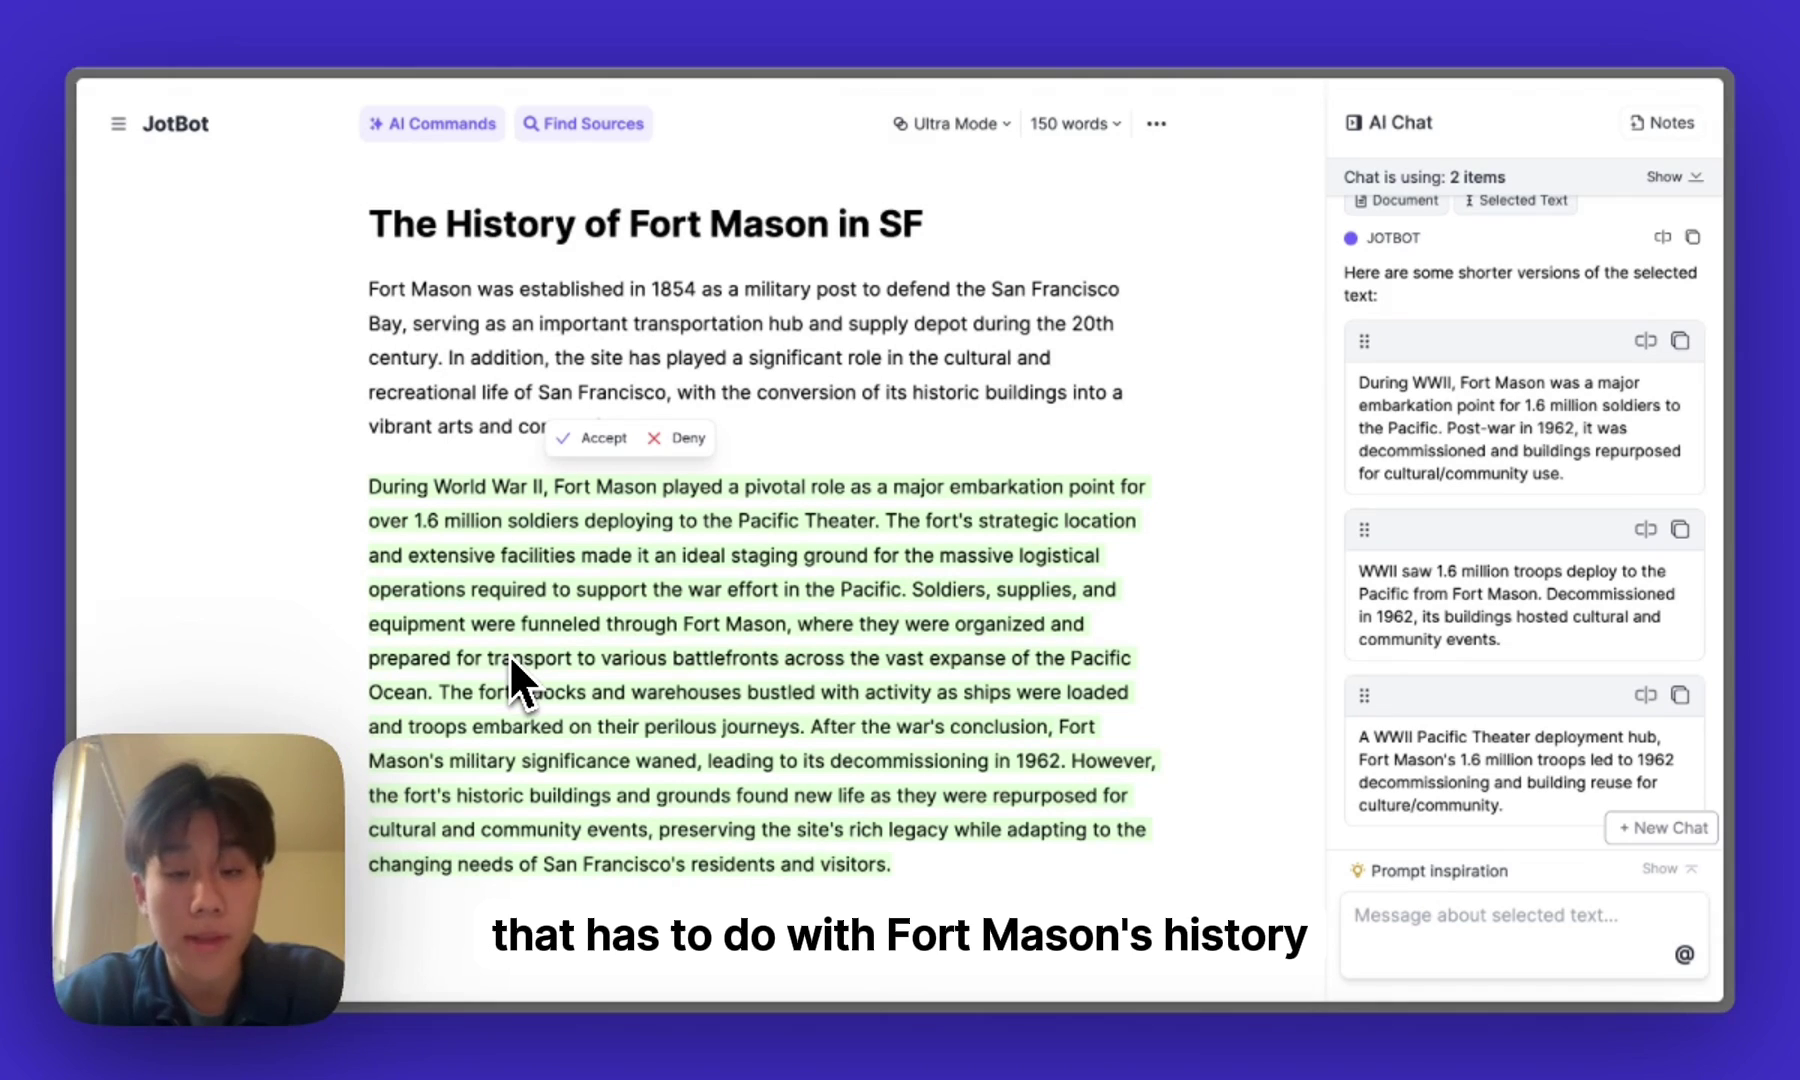
Deny the expanded rewrite and scroll the chat to the shorter-version cards
{"action": "left_click", "coordinate": [676, 437]}
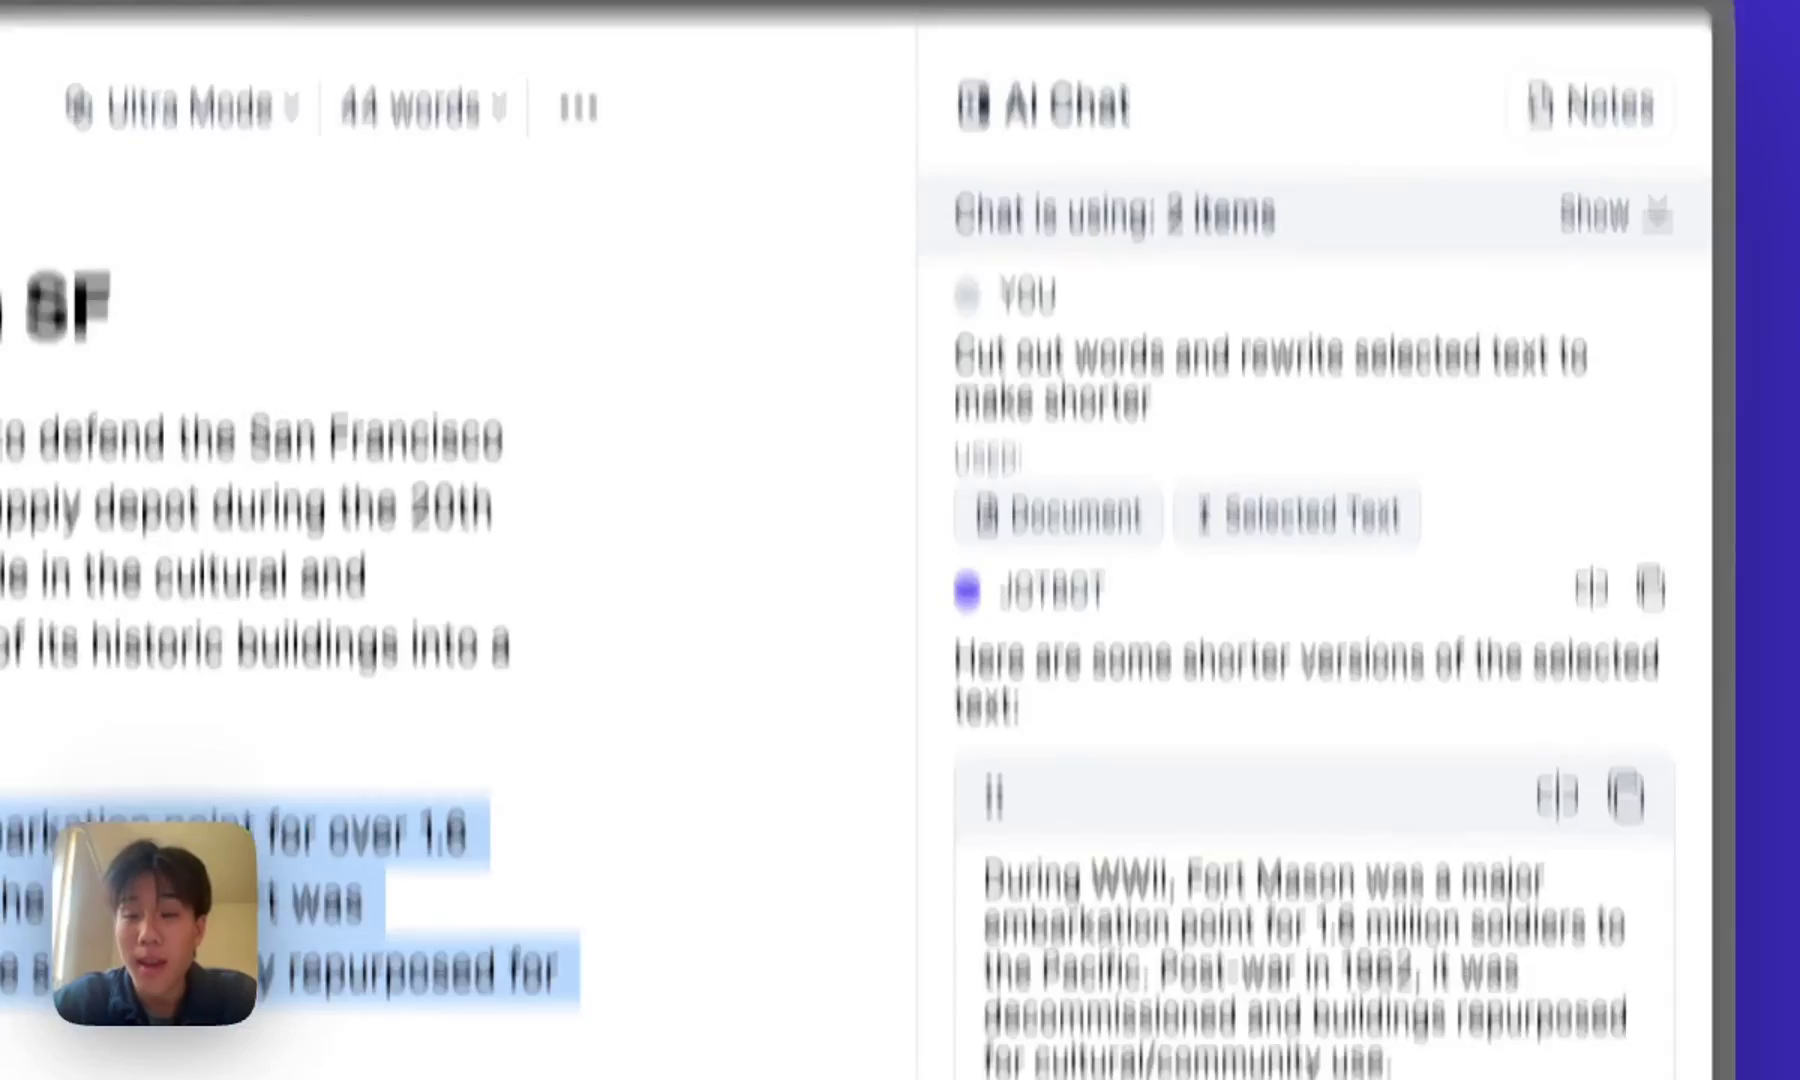
{"action": "scroll", "coordinate": [1153, 901], "scroll_direction": "down", "scroll_amount": 5}
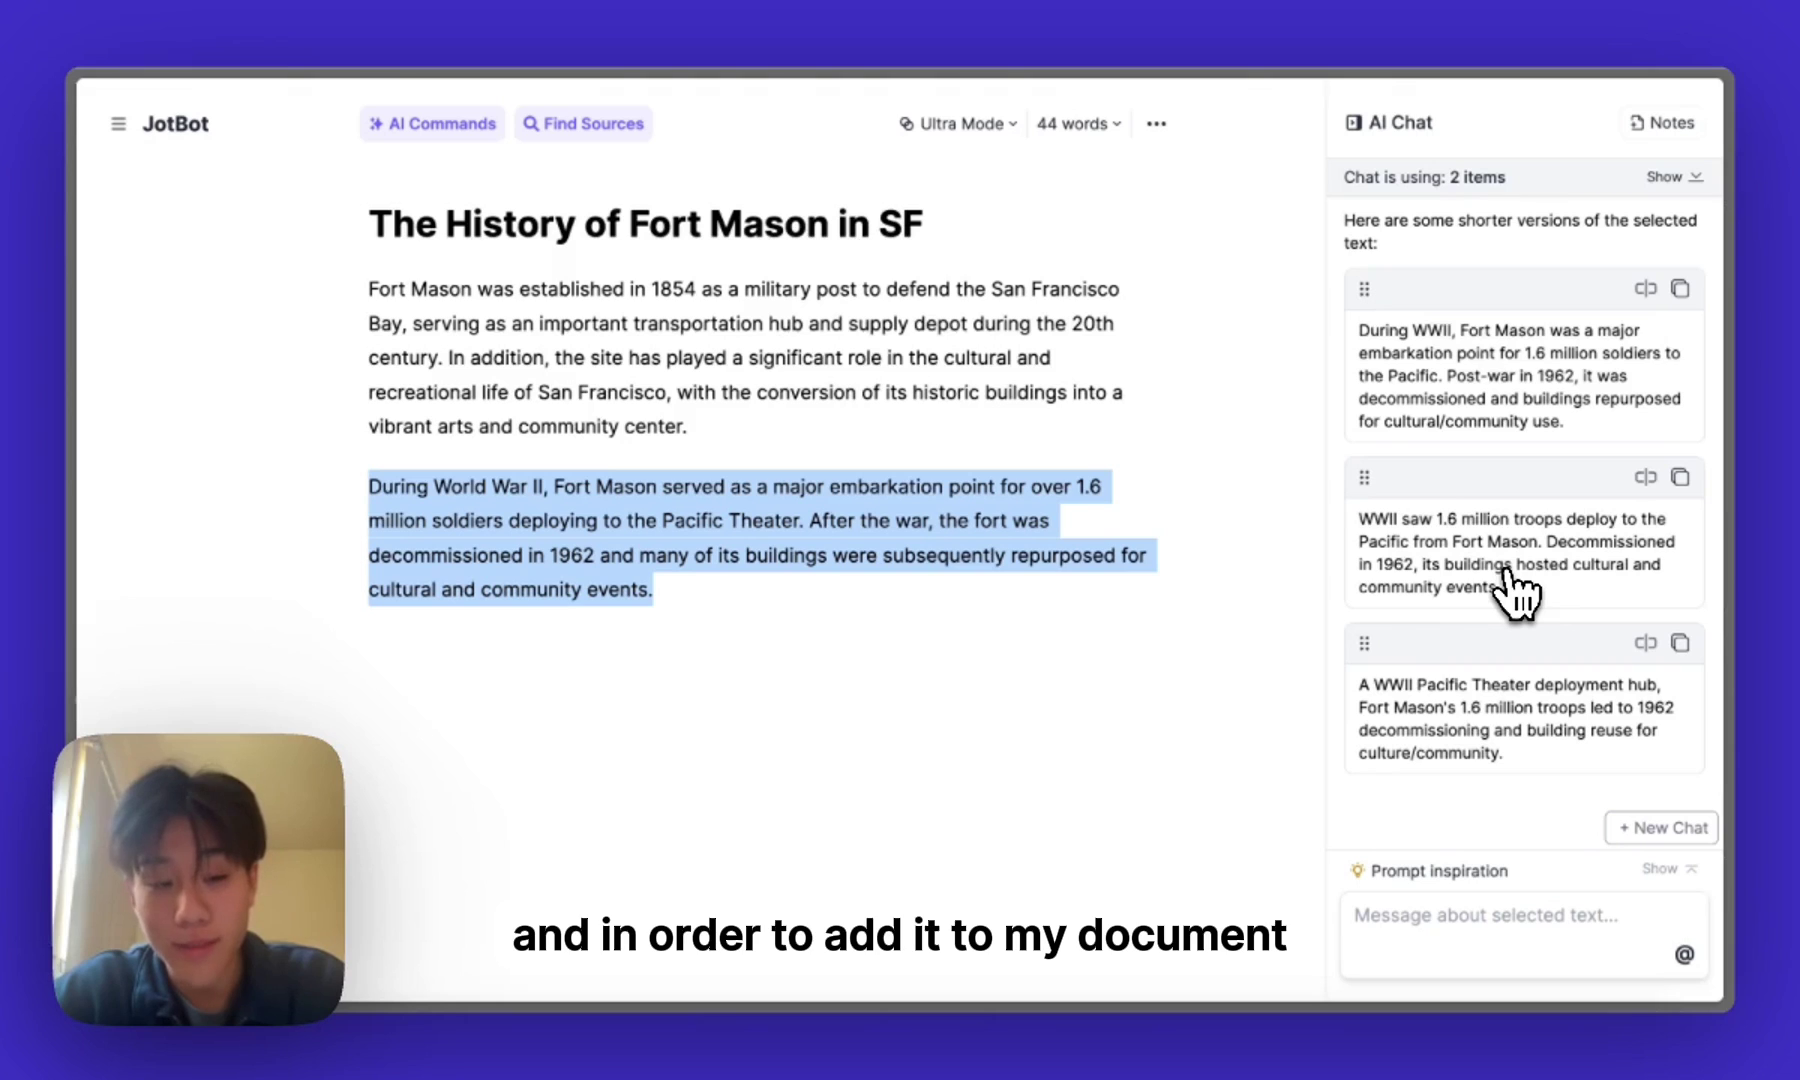
Insert the chat's second shorter WWII version into the document after 'events.'
{"action": "left_click", "coordinate": [1645, 478]}
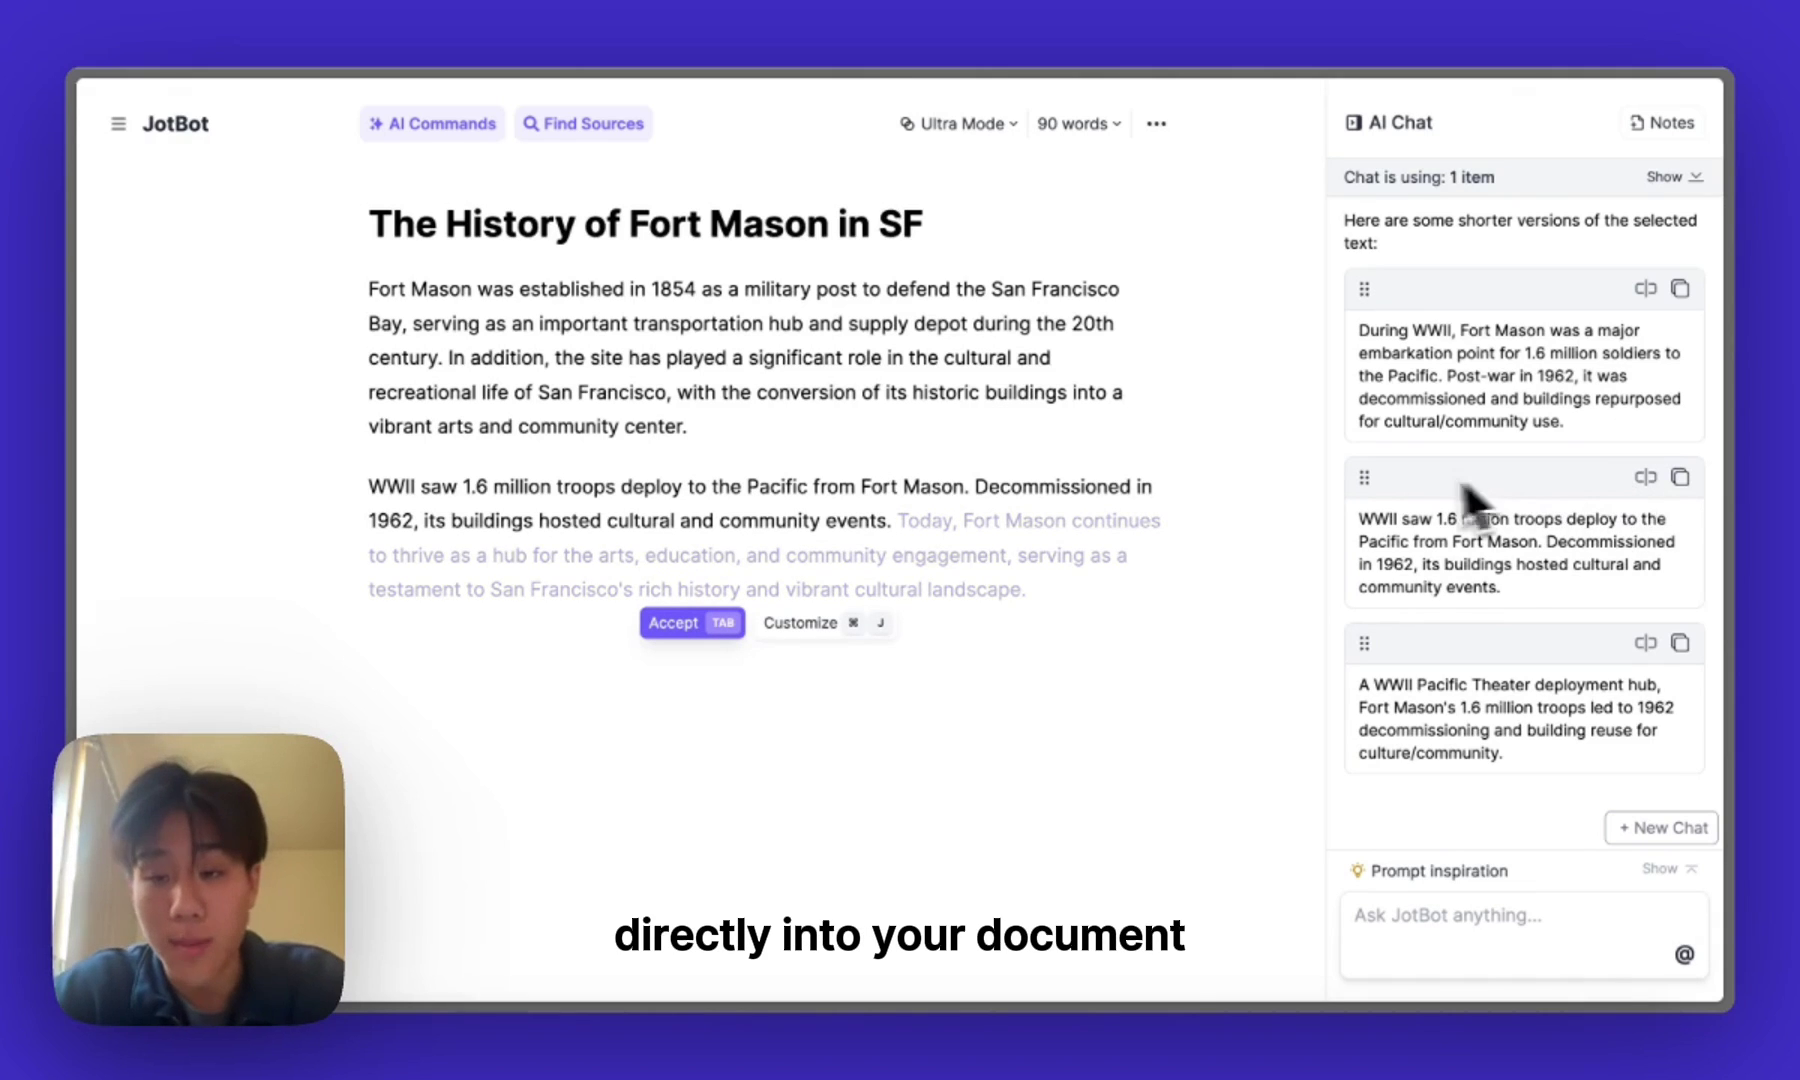
{"action": "scroll", "coordinate": [1375, 535], "scroll_direction": "up", "scroll_amount": 1}
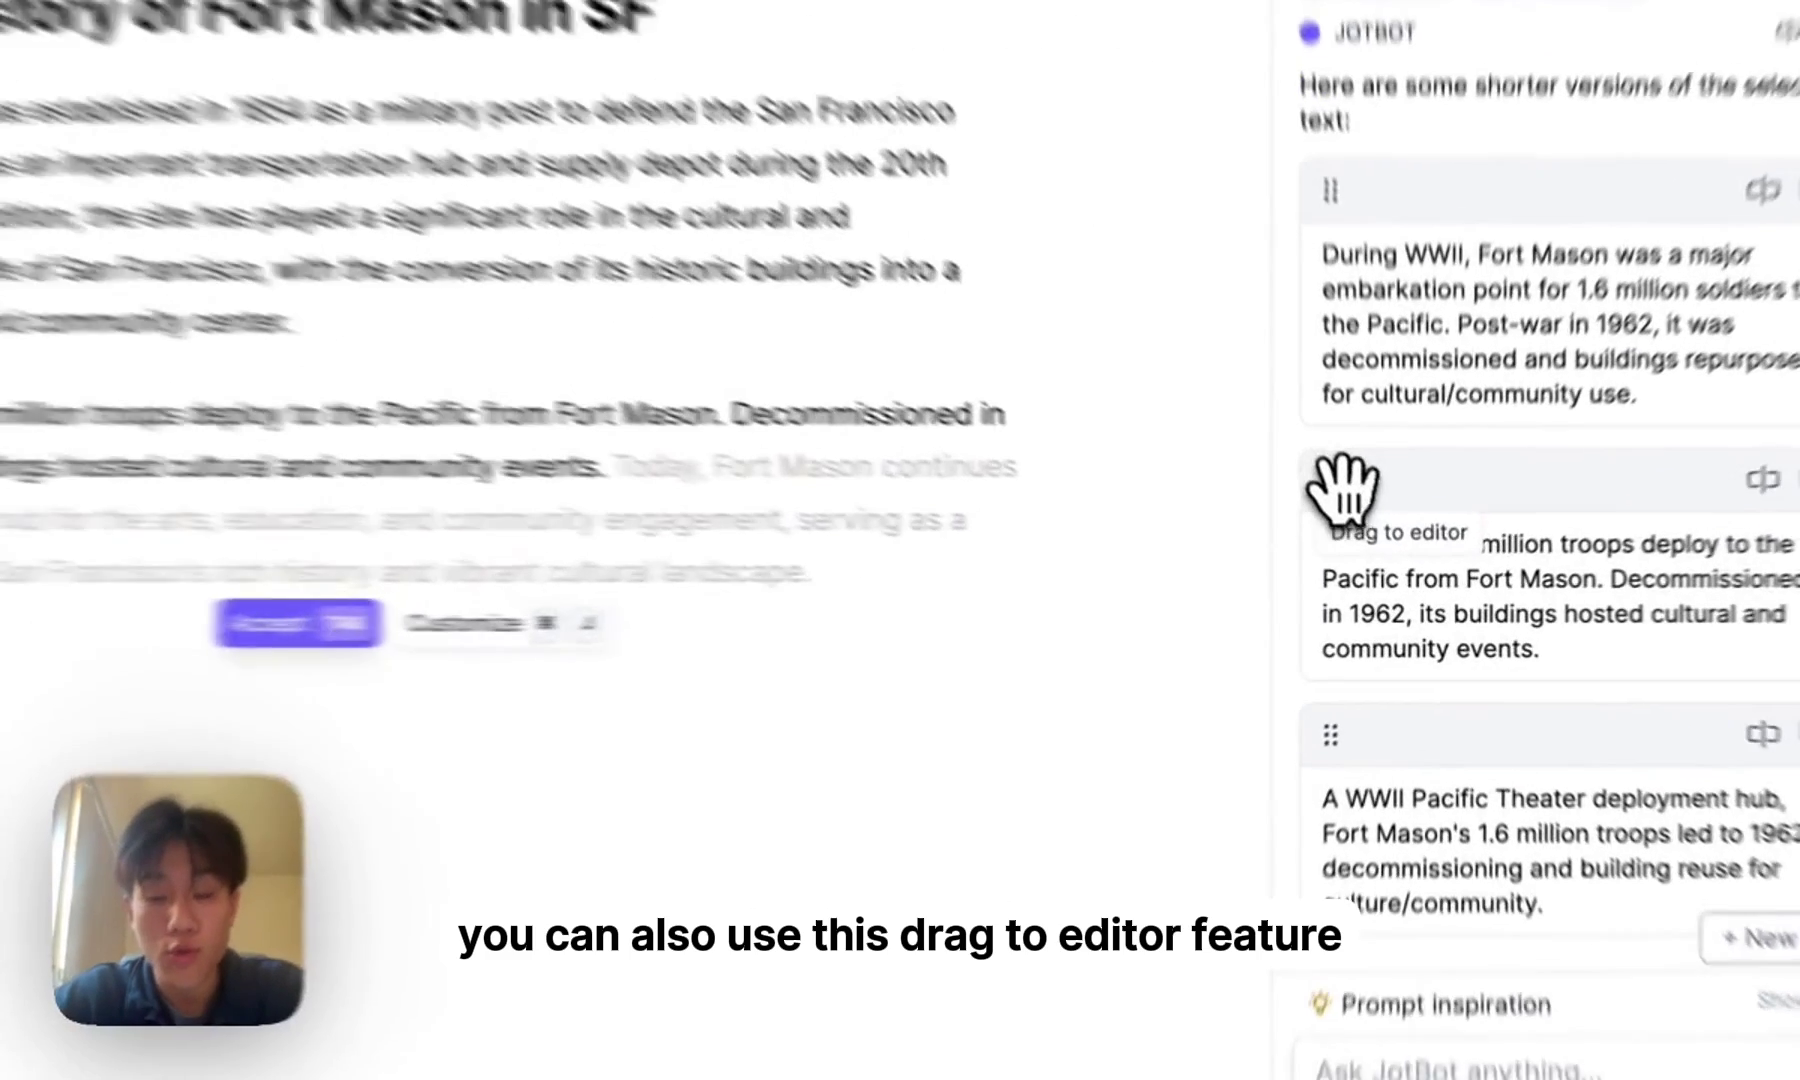
{"action": "left_click_drag", "start_coordinate": [1373, 535], "coordinate": [908, 572]}
{"action": "left_click_drag", "start_coordinate": [720, 440], "coordinate": [718, 440]}
{"action": "key", "text": "Left"}
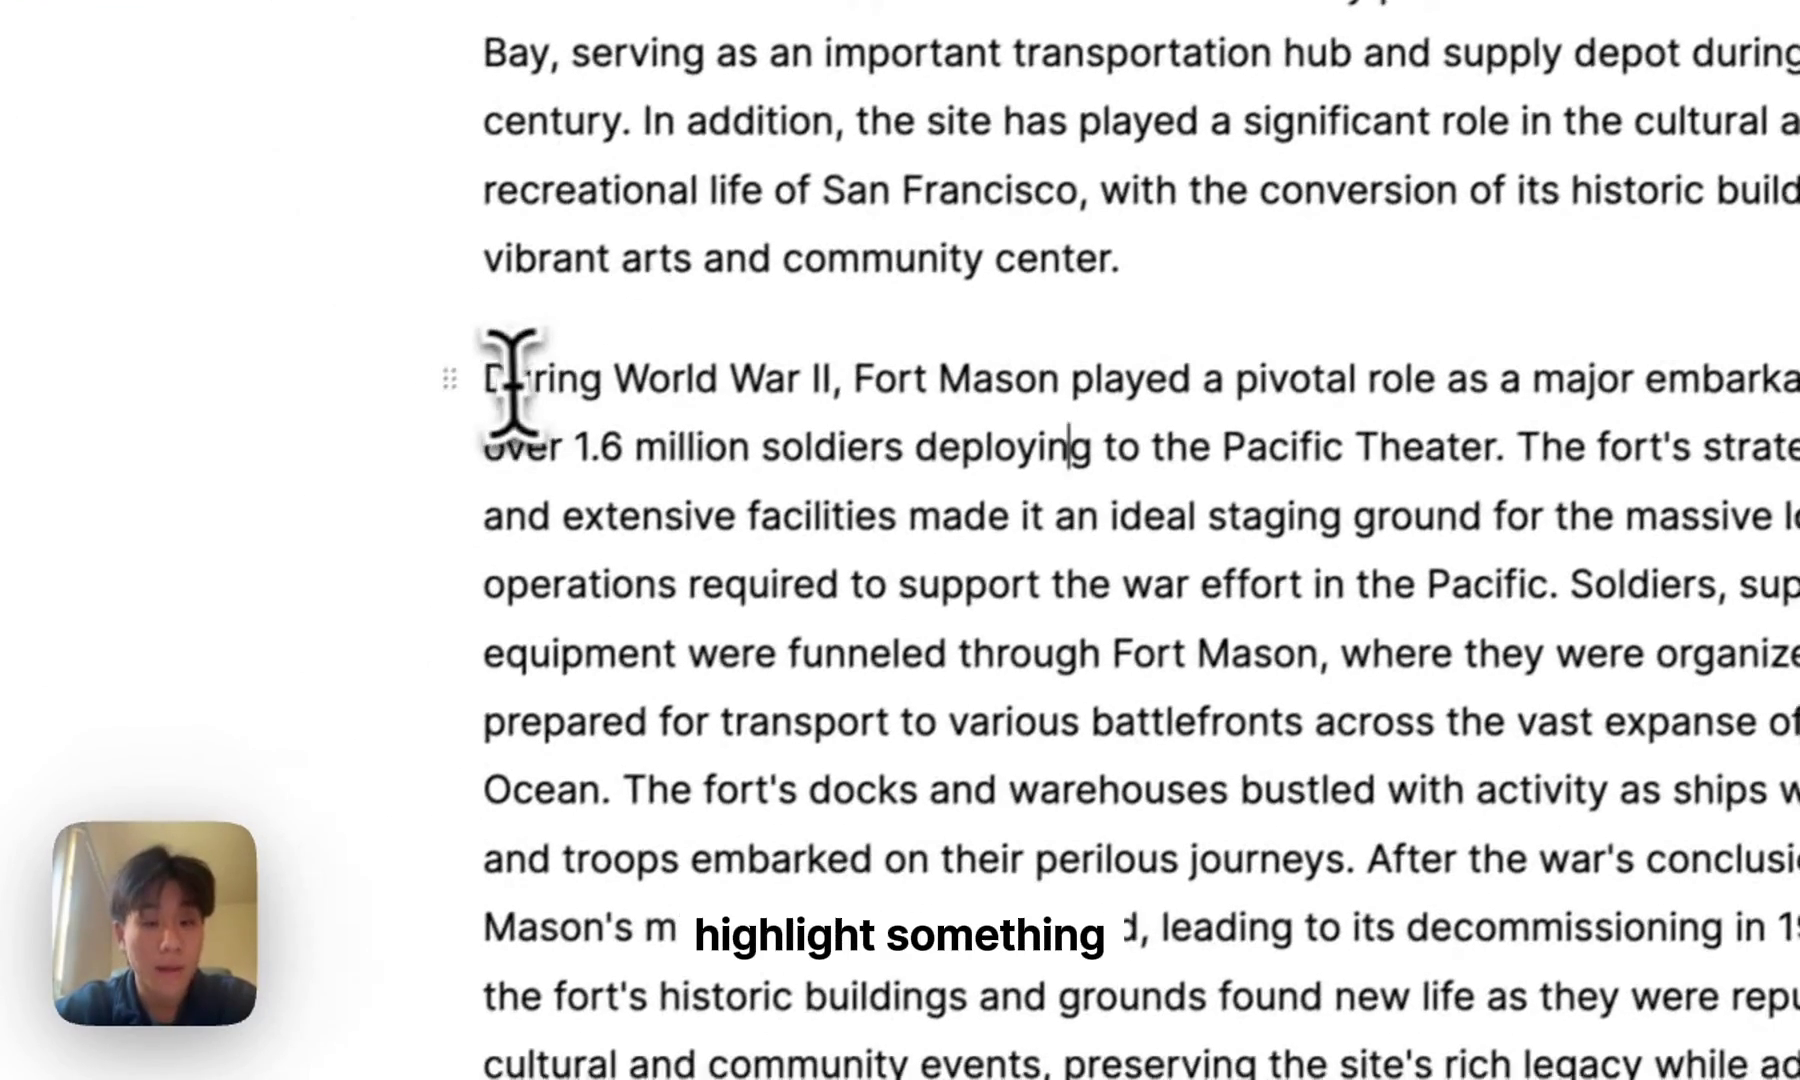
{"action": "left_click_drag", "start_coordinate": [345, 485], "coordinate": [1072, 770]}
{"action": "left_click_drag", "start_coordinate": [1232, 650], "coordinate": [636, 778]}
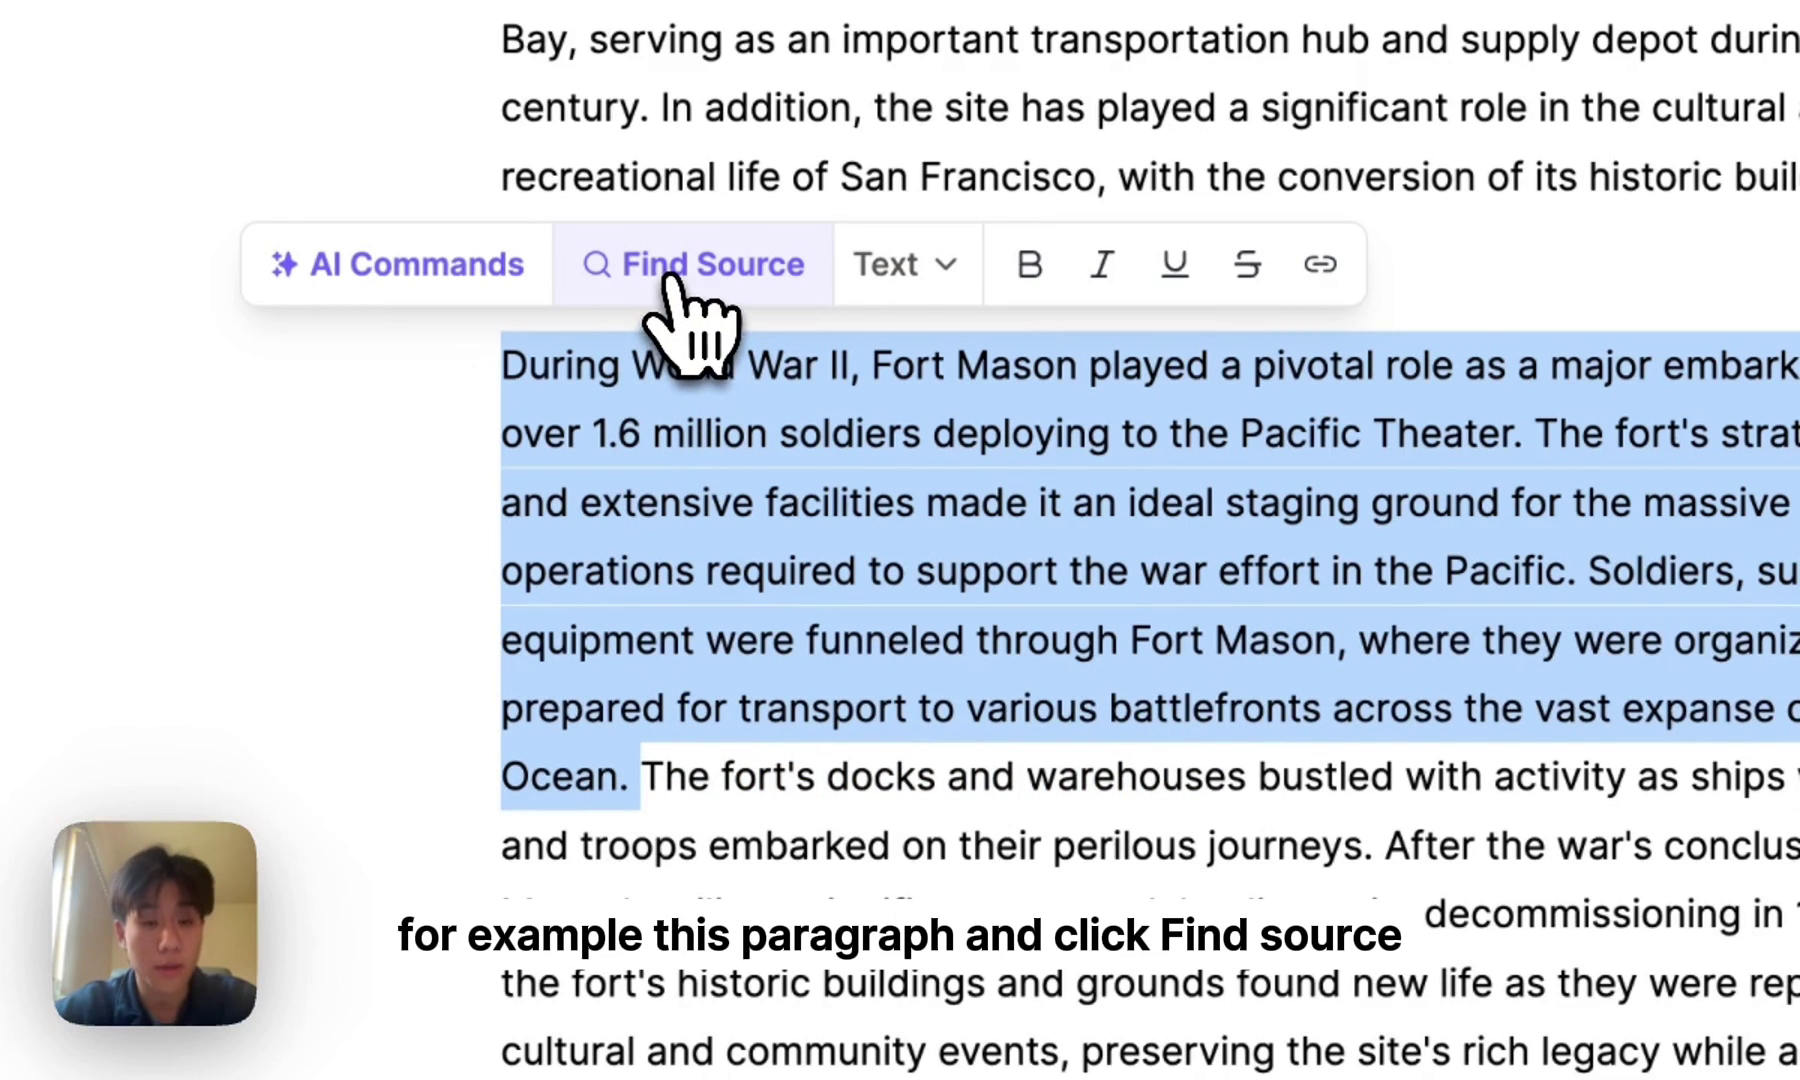
{"action": "left_click", "coordinate": [686, 305]}
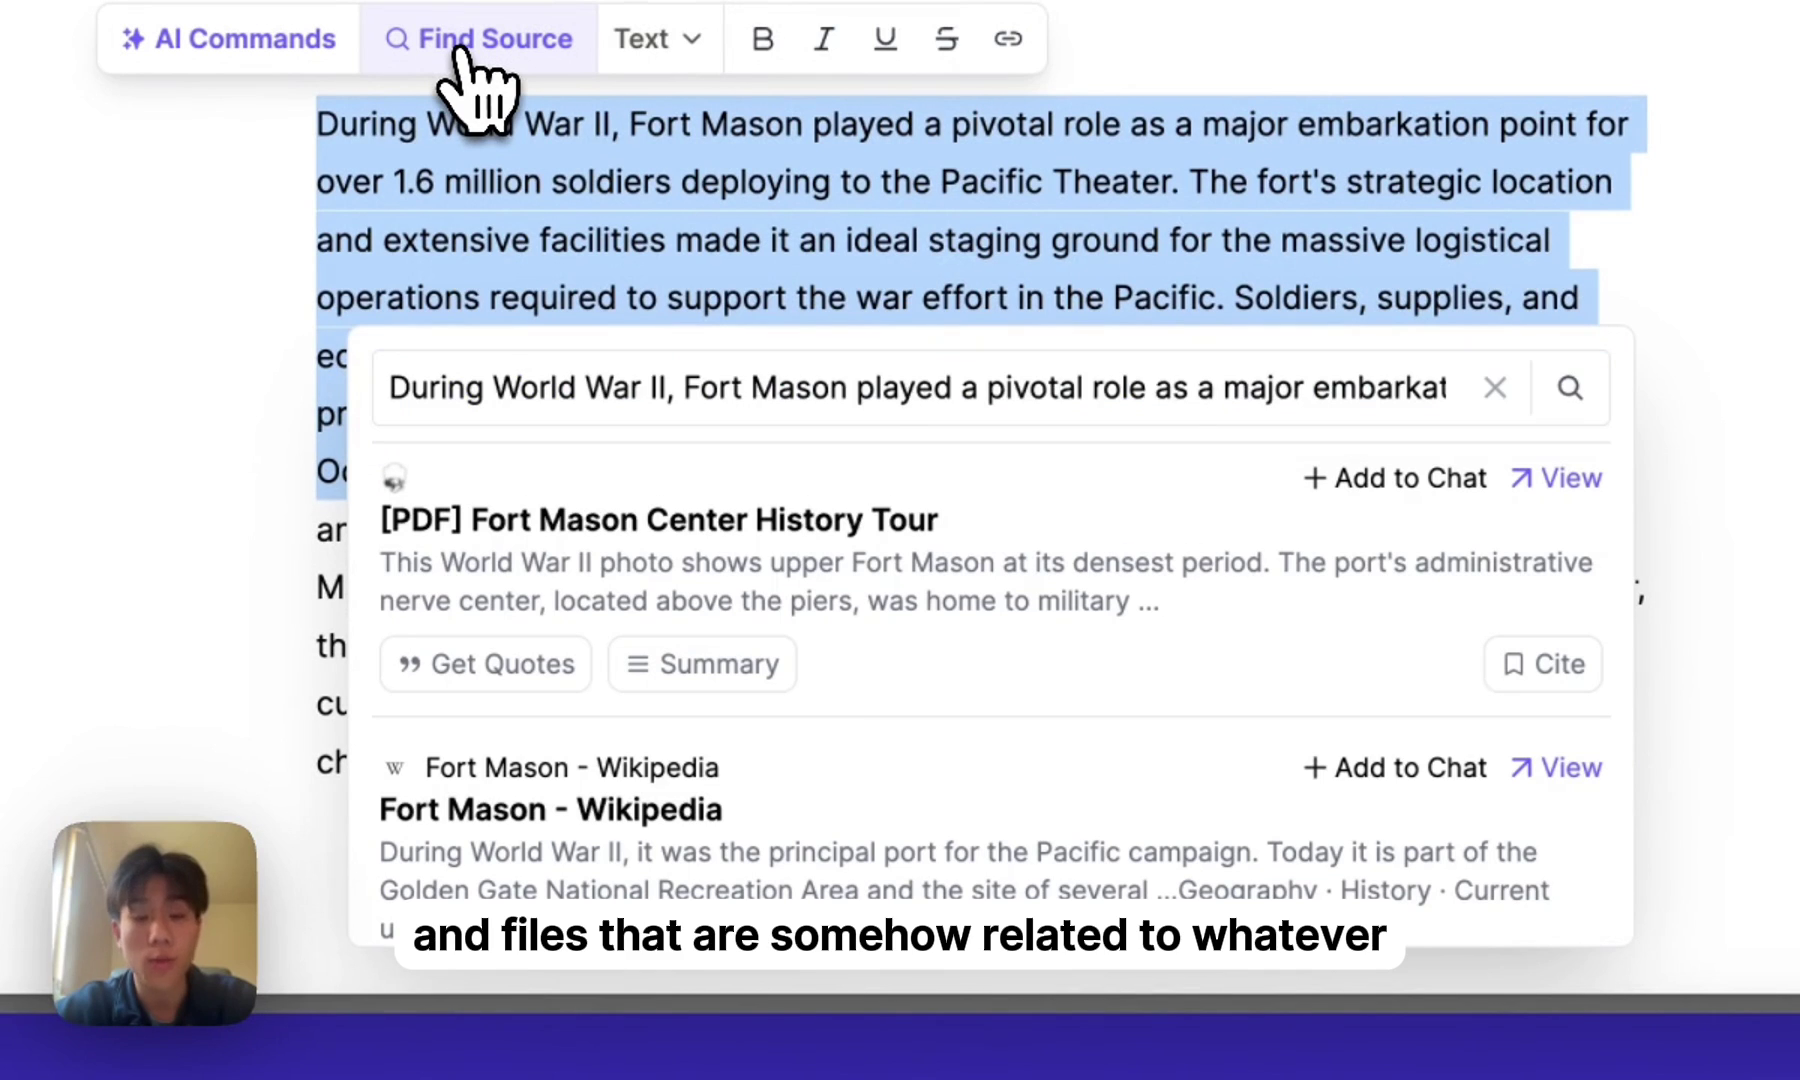
{"action": "scroll", "coordinate": [655, 233], "scroll_direction": "down", "scroll_amount": 3}
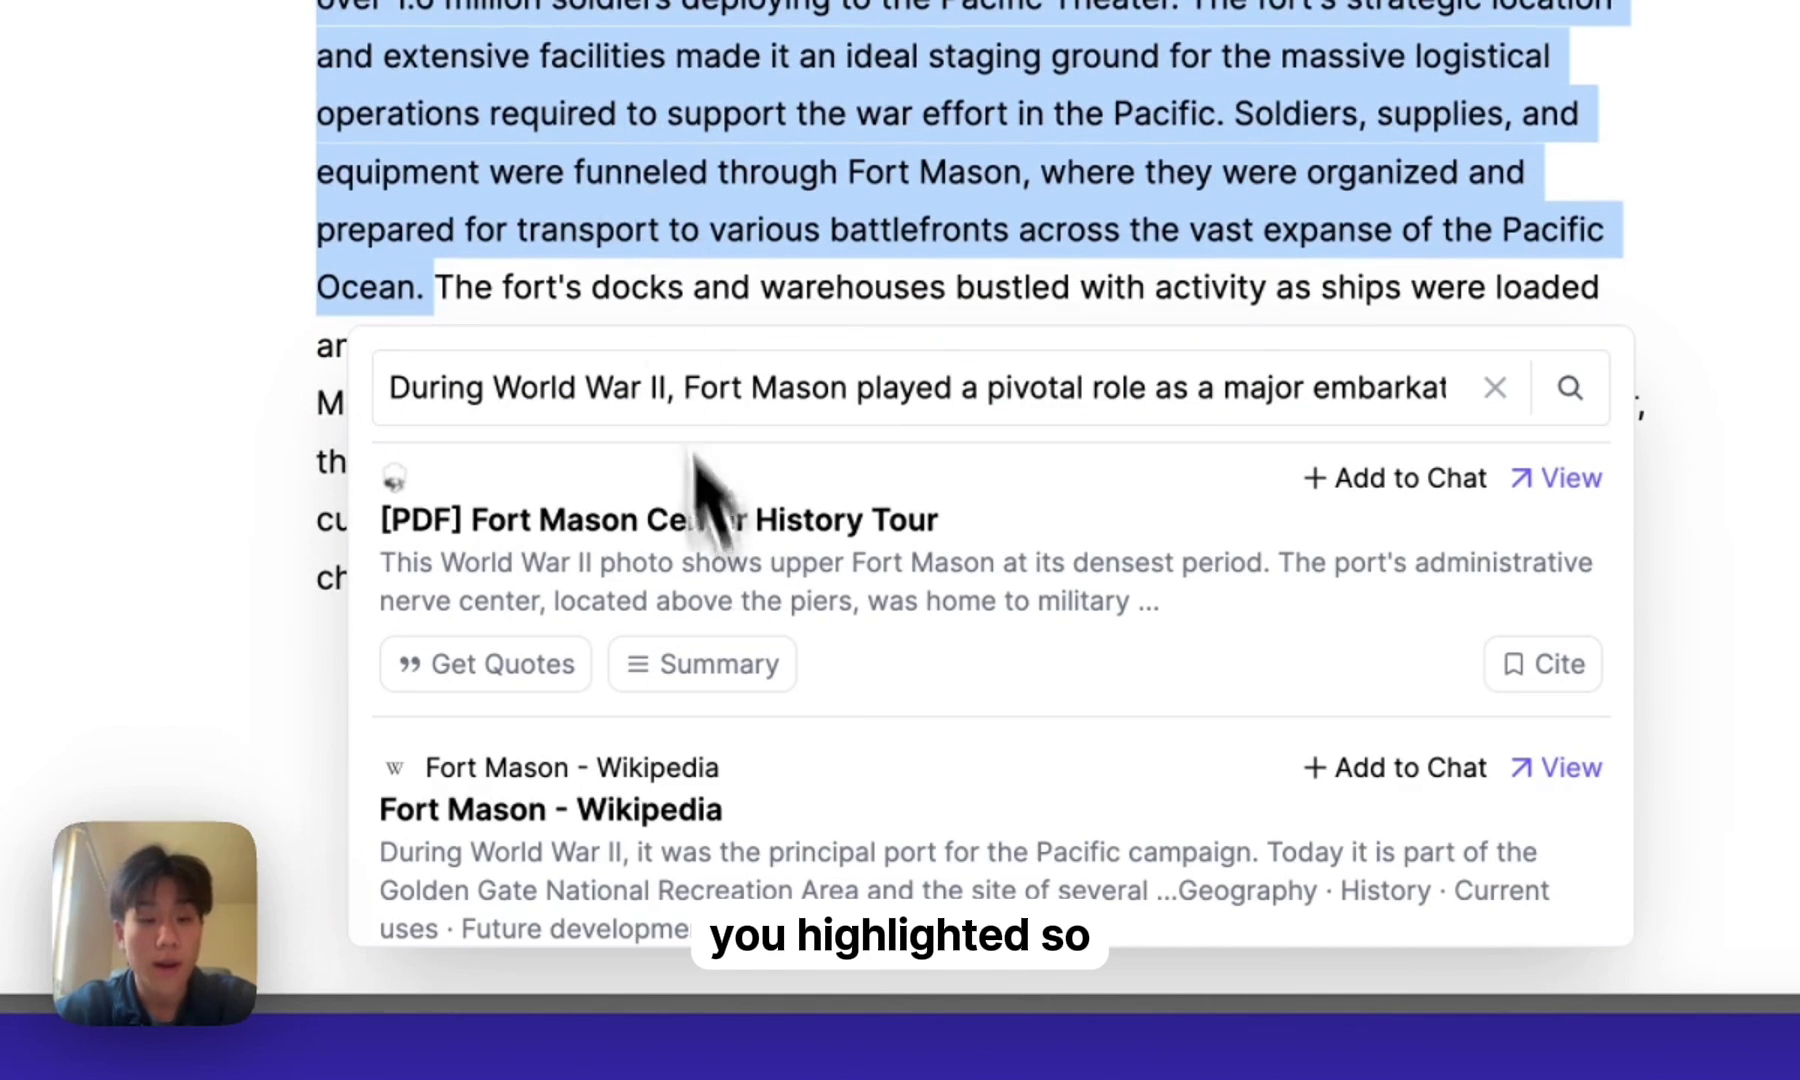
{"action": "scroll", "coordinate": [743, 655], "scroll_direction": "down", "scroll_amount": 3}
{"action": "scroll", "coordinate": [736, 625], "scroll_direction": "down", "scroll_amount": 5}
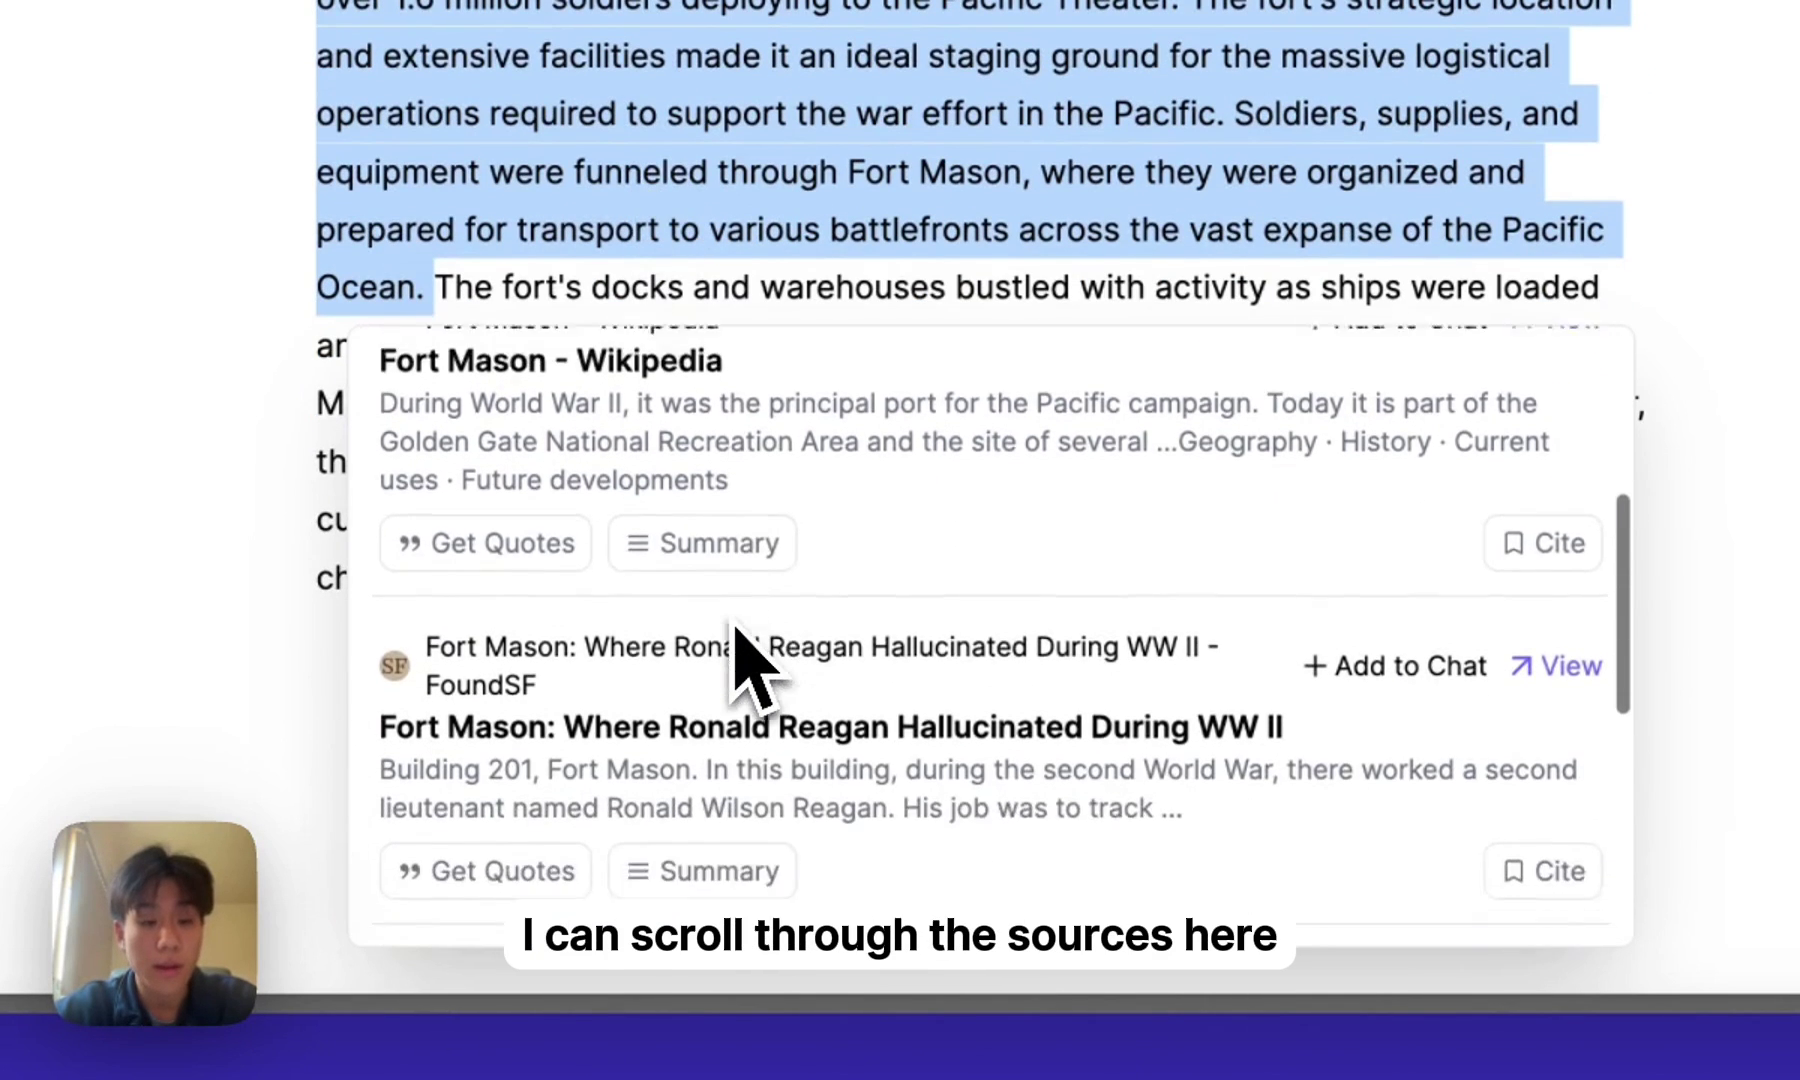
{"action": "scroll", "coordinate": [742, 655], "scroll_direction": "down", "scroll_amount": 2}
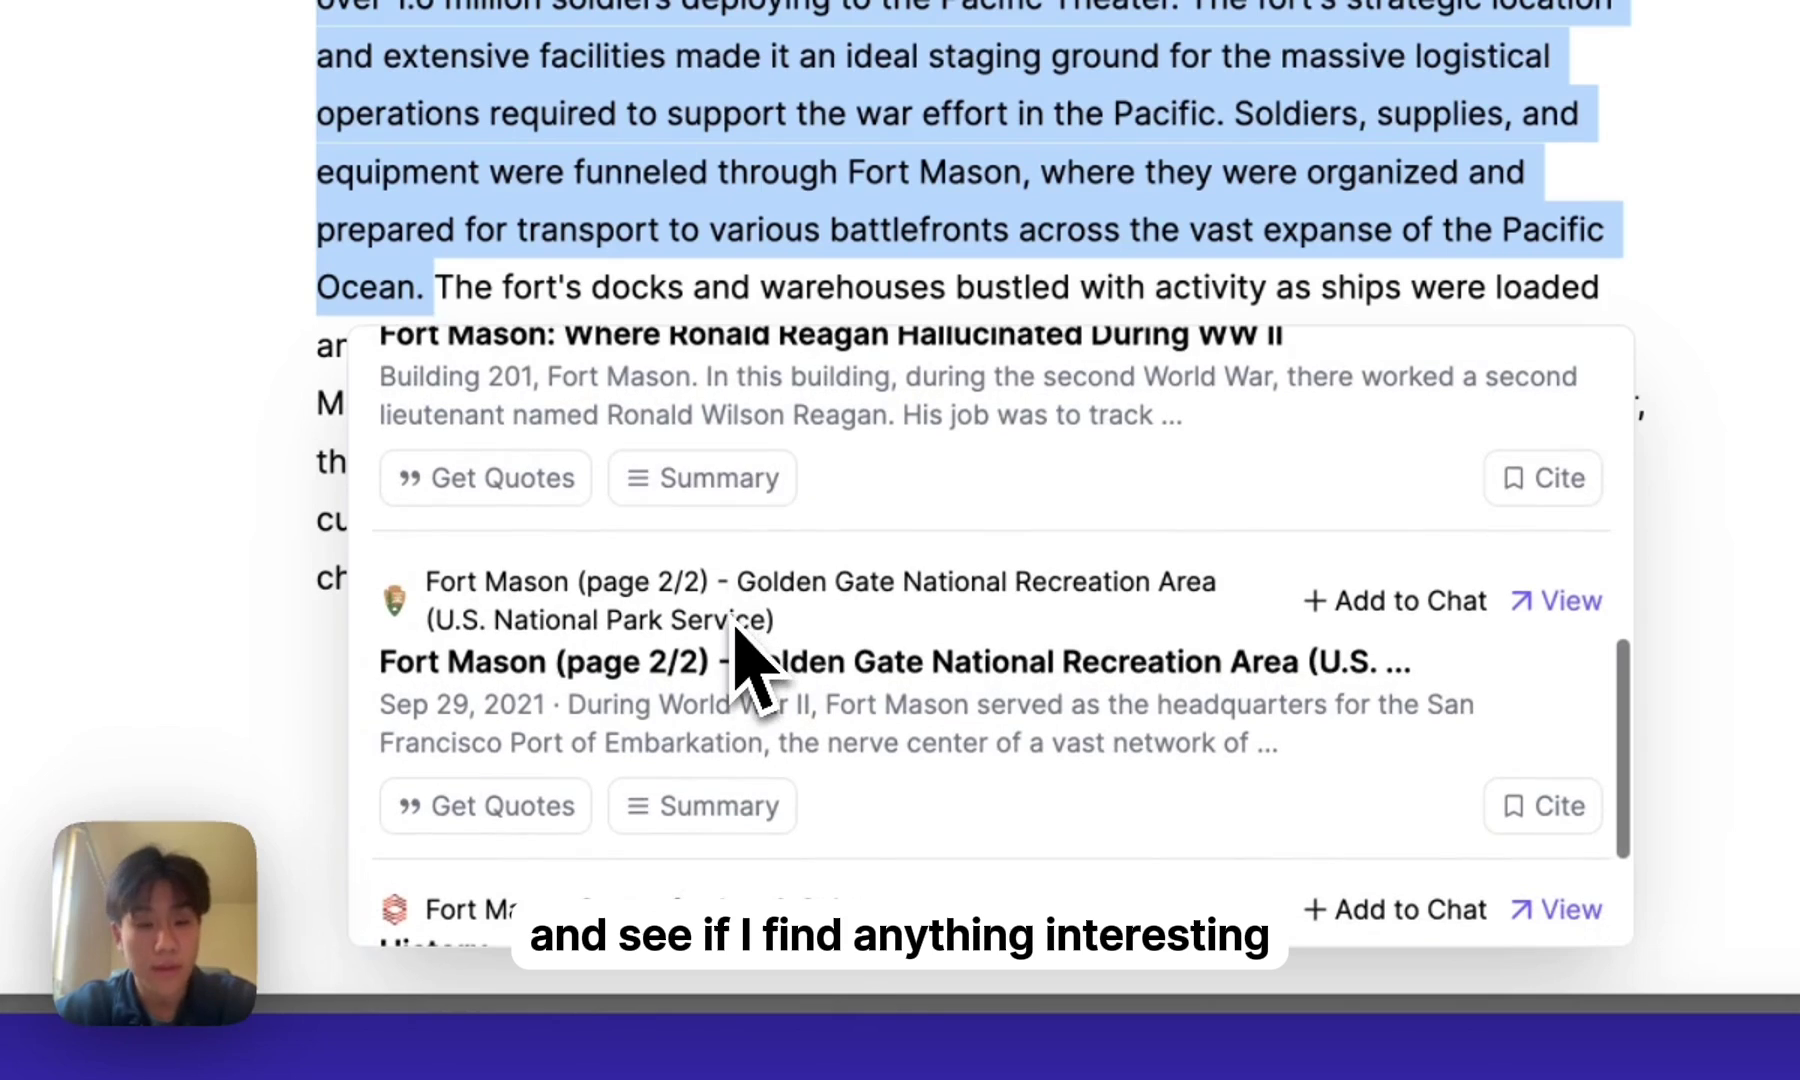
{"action": "scroll", "coordinate": [738, 628], "scroll_direction": "up", "scroll_amount": 1}
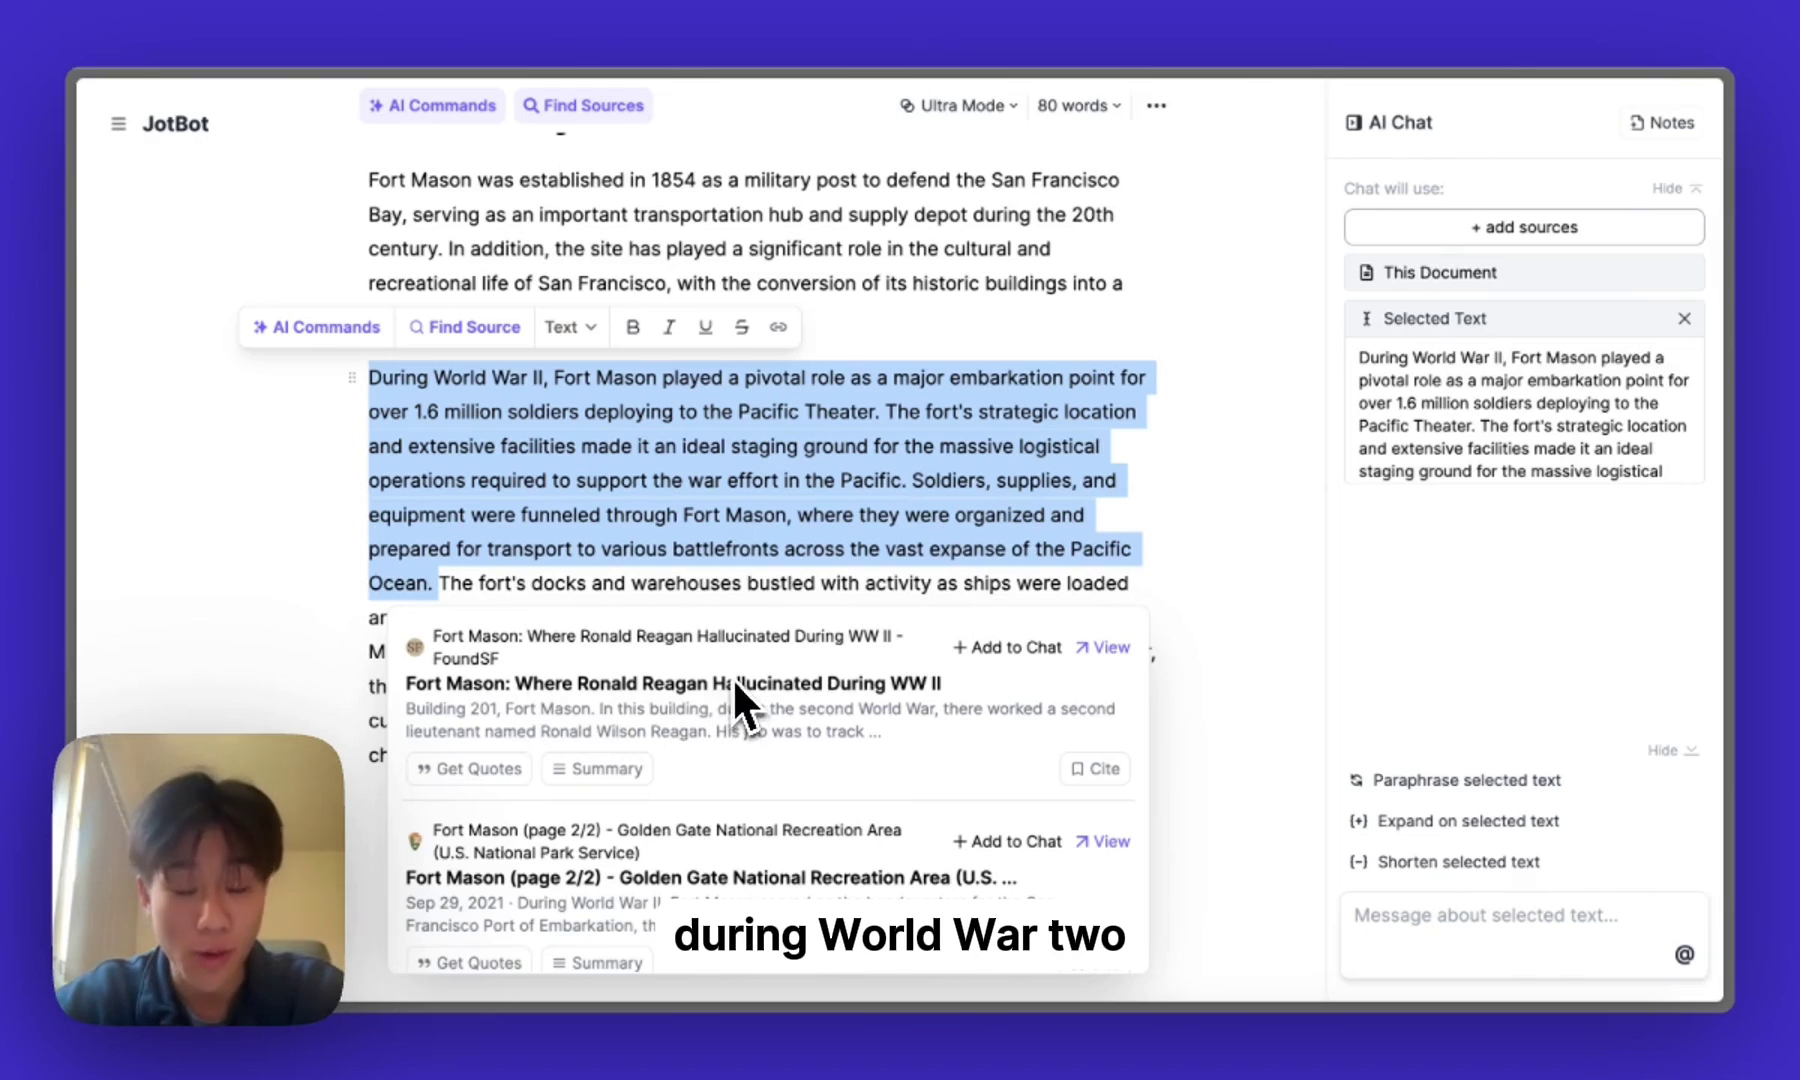
{"action": "scroll", "coordinate": [752, 695], "scroll_direction": "down", "scroll_amount": 1}
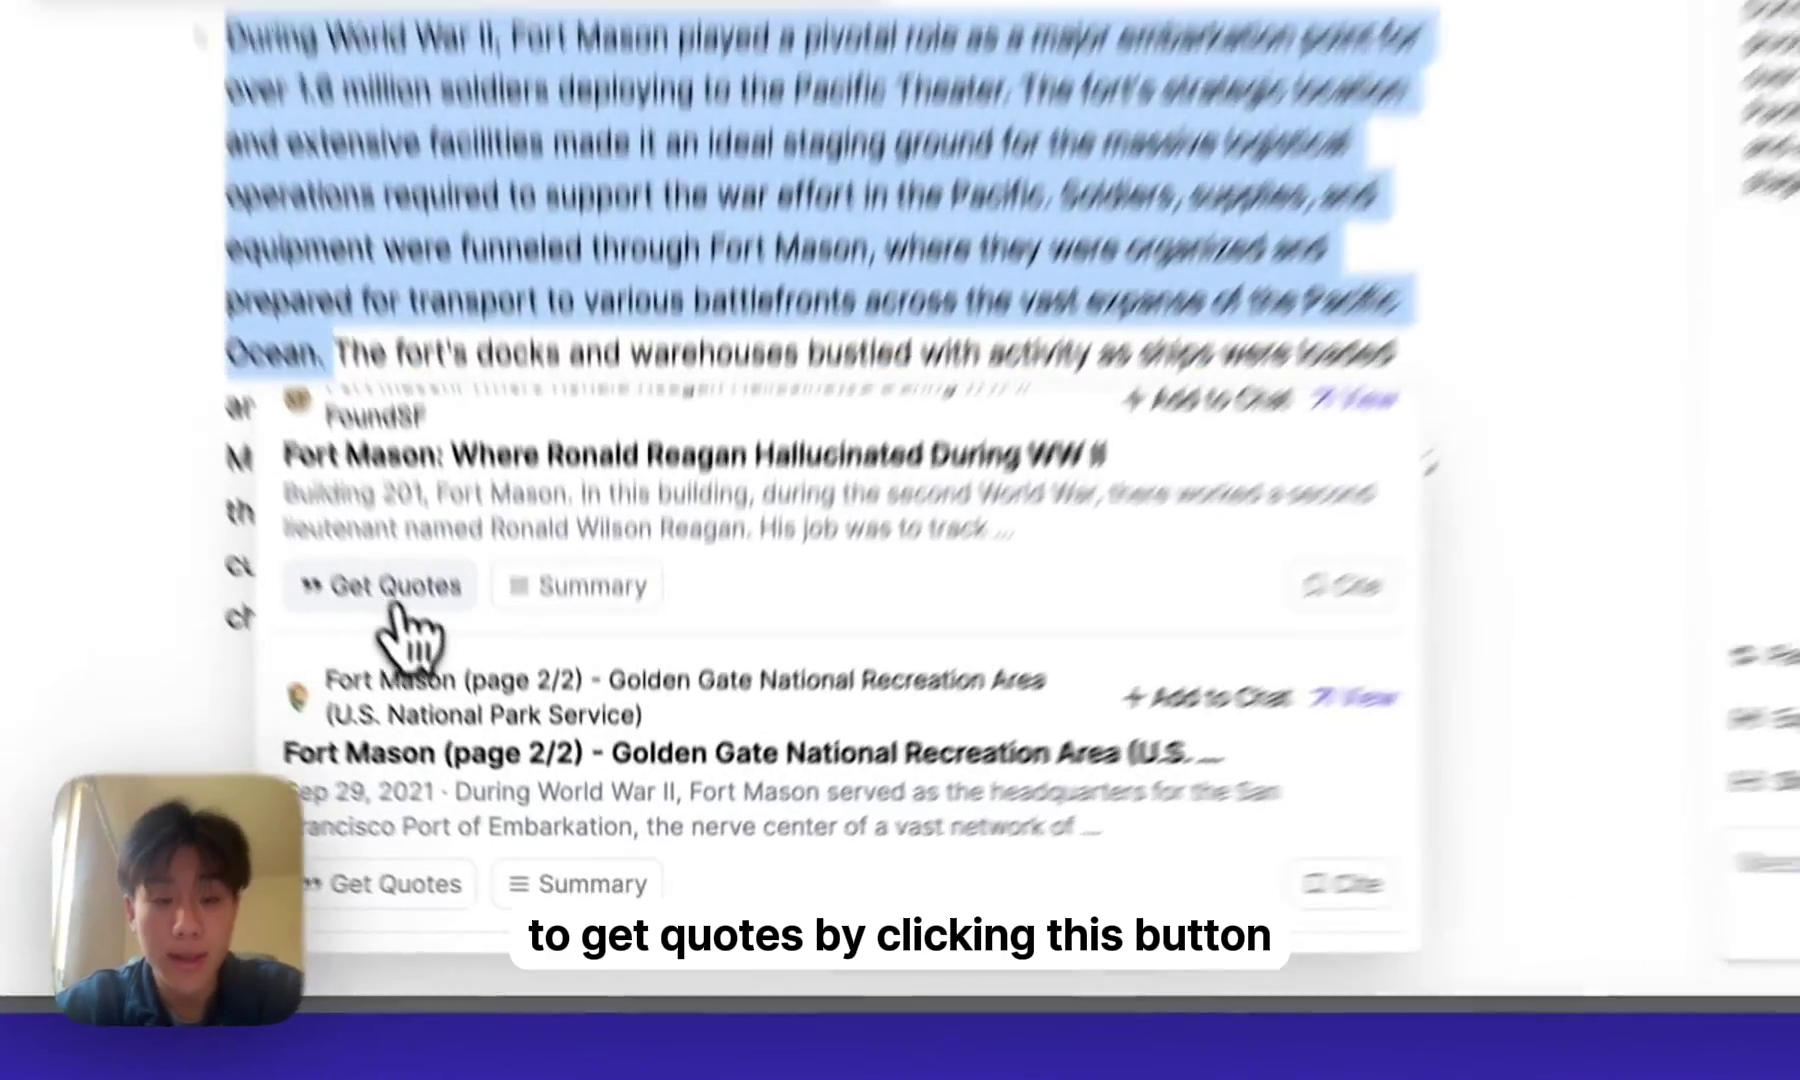
Get quotes from the Reagan FoundSF source and close the source popup
{"action": "left_click", "coordinate": [393, 600]}
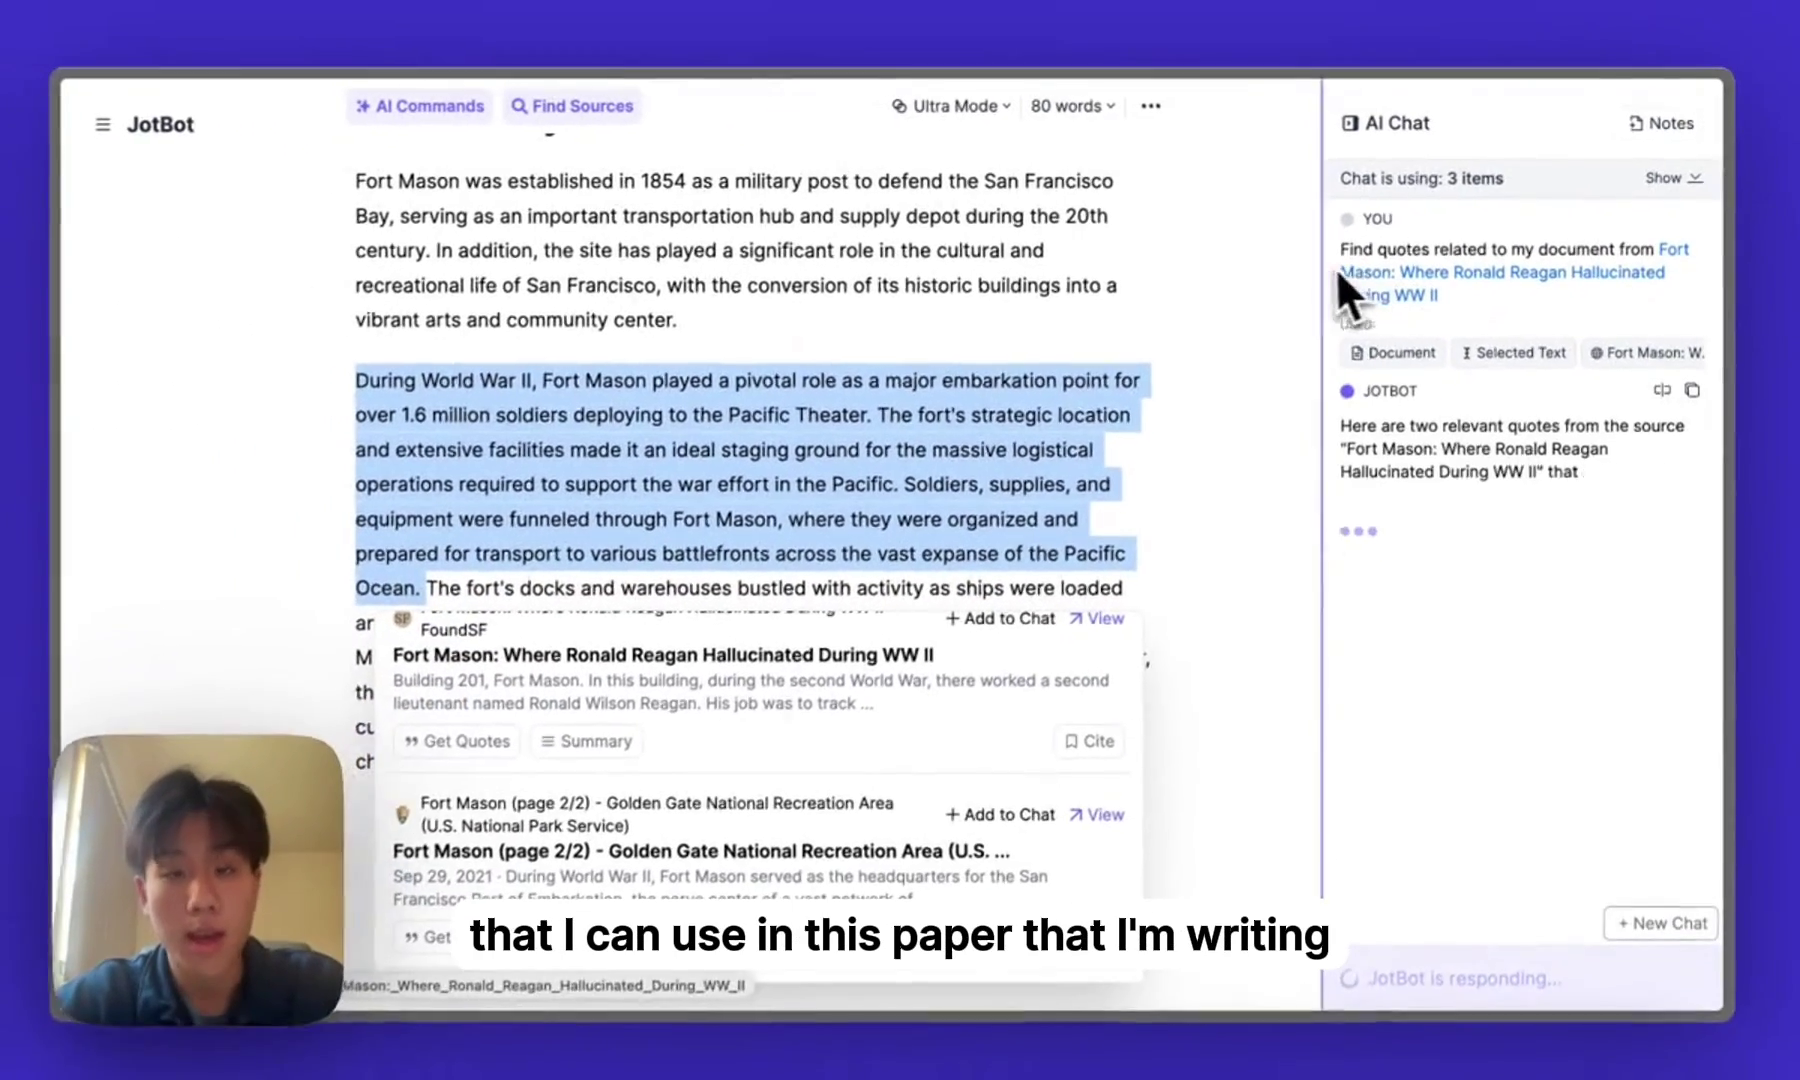
{"action": "left_click", "coordinate": [1056, 395]}
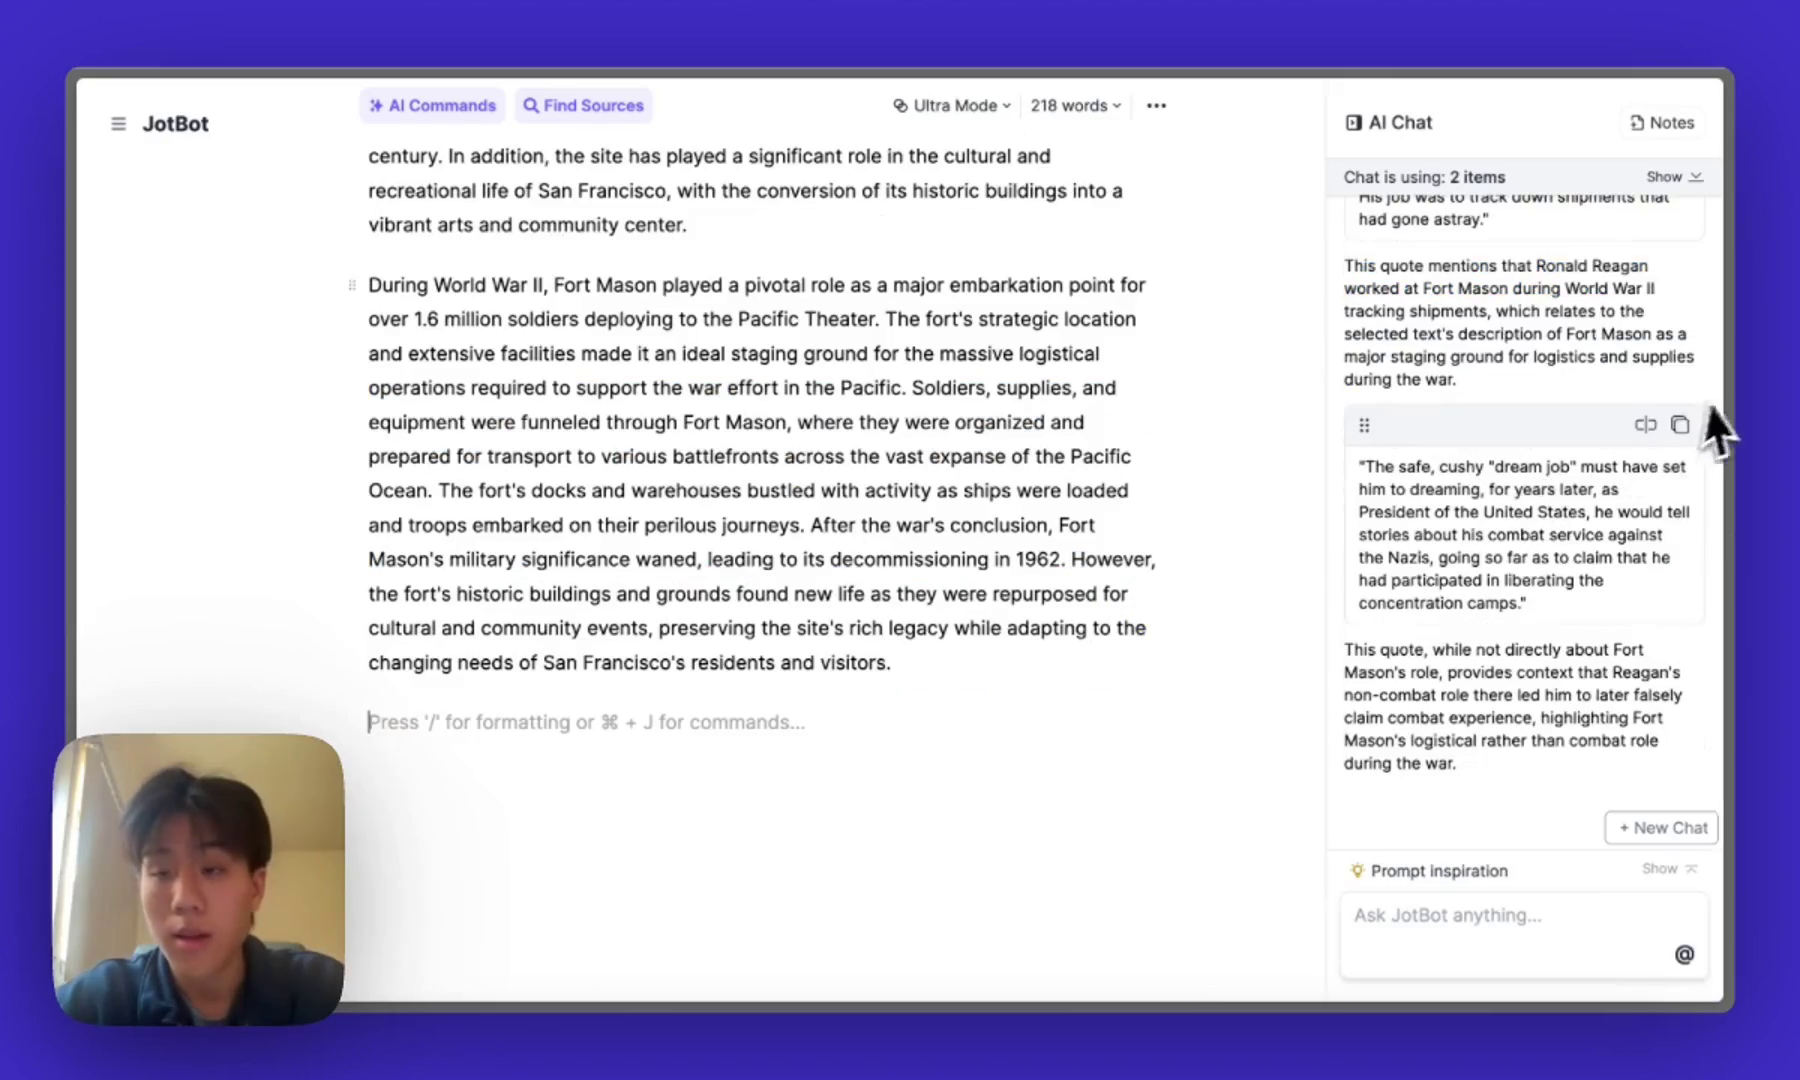
{"action": "scroll", "coordinate": [1630, 337], "scroll_direction": "up", "scroll_amount": 3}
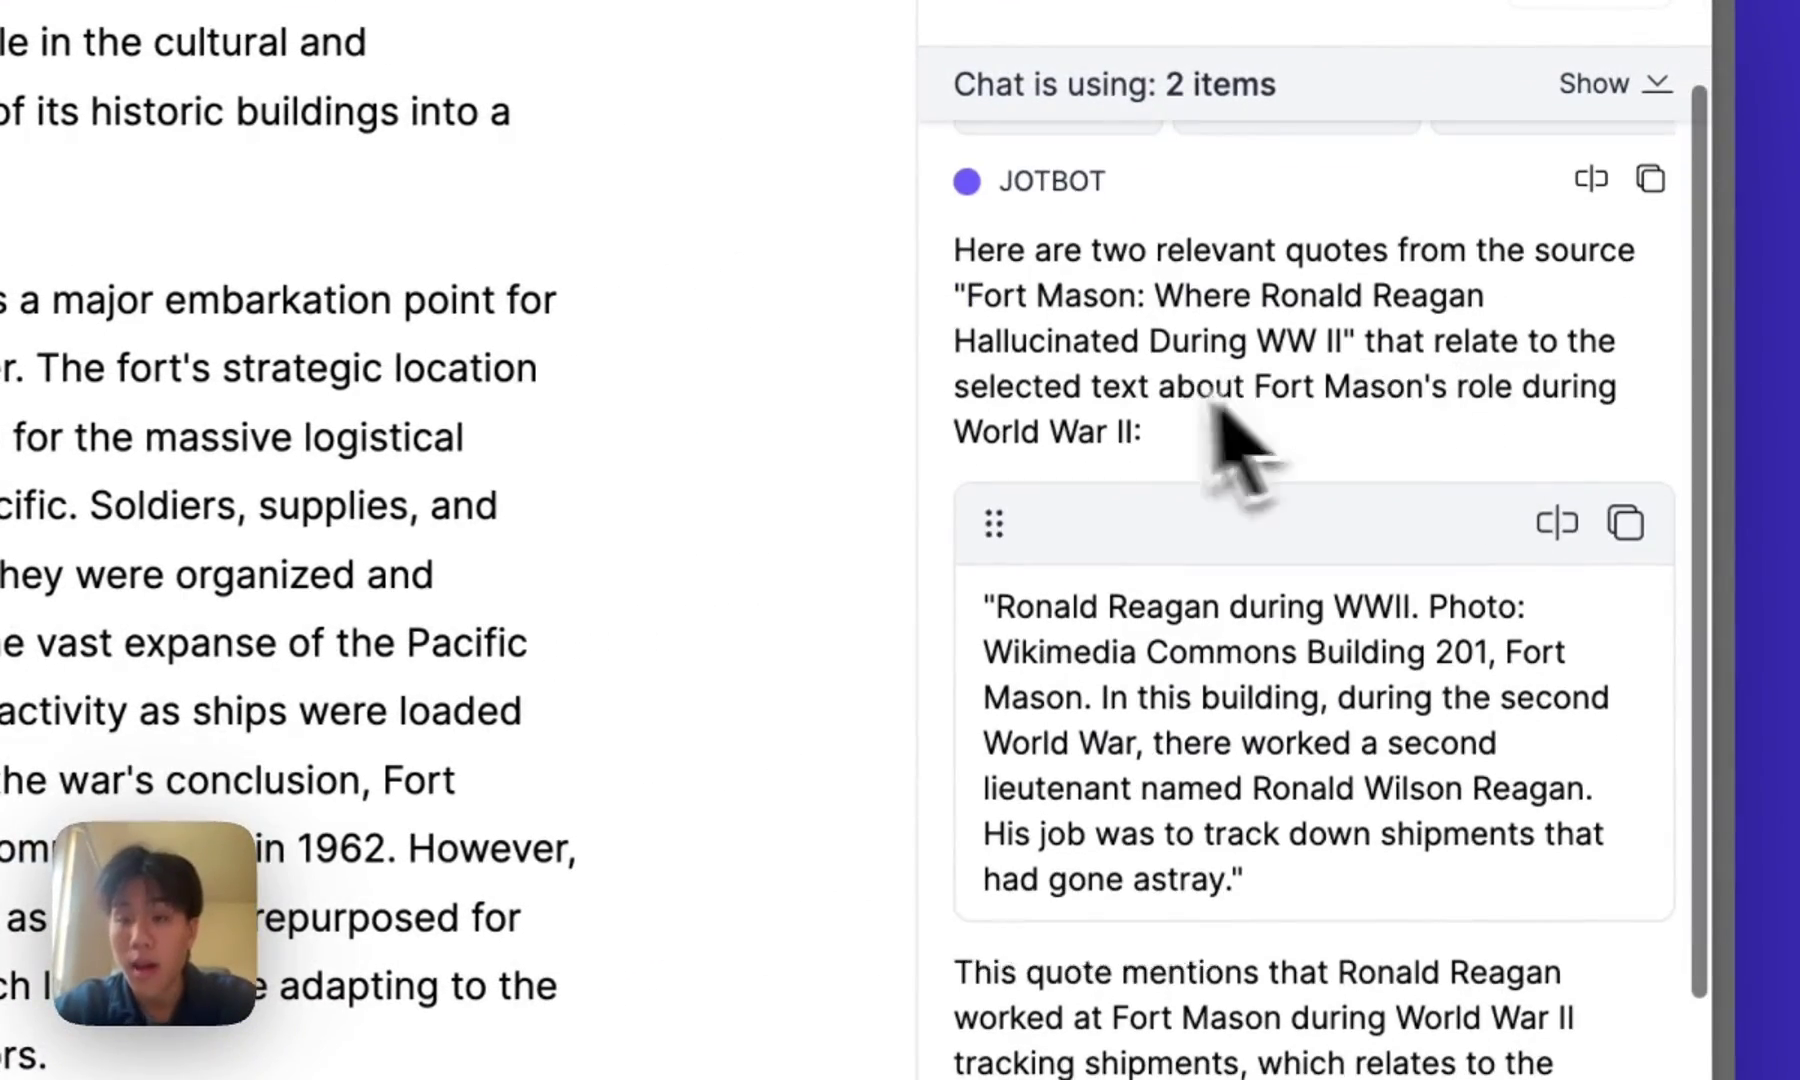
{"action": "scroll", "coordinate": [1240, 450], "scroll_direction": "down", "scroll_amount": 3}
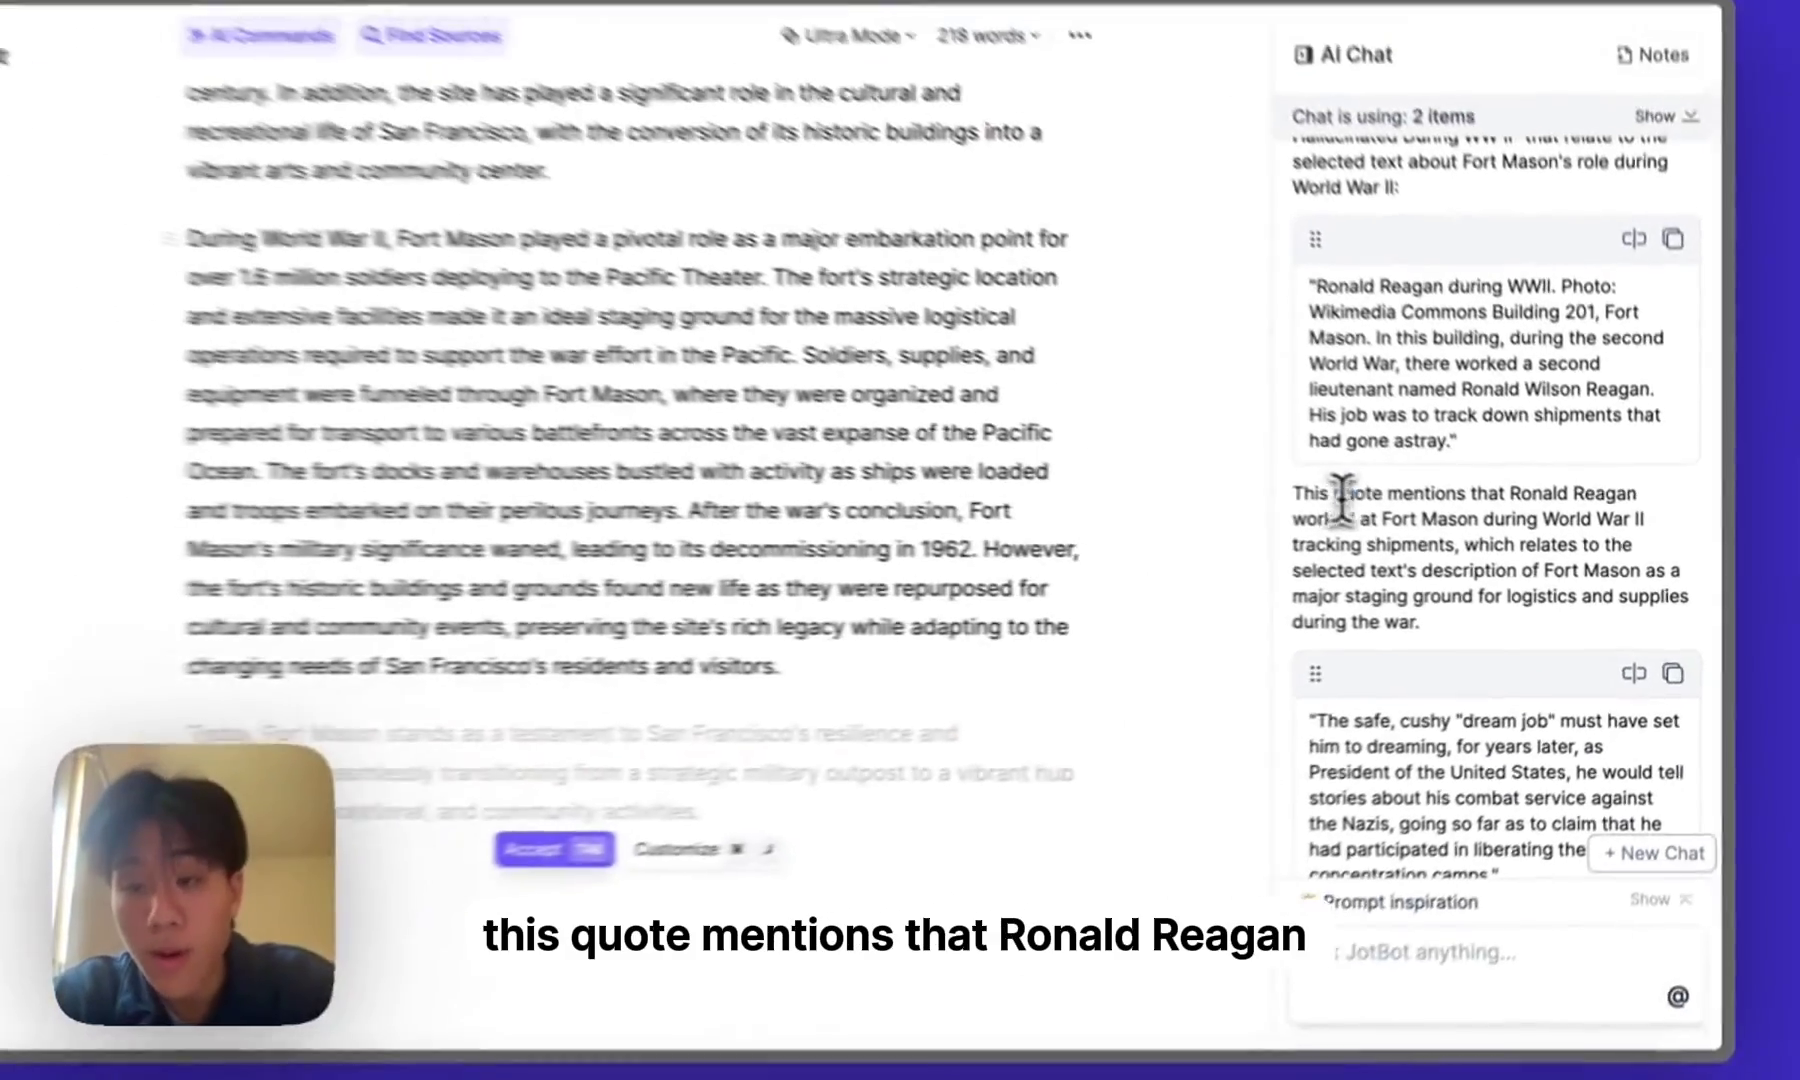
Highlight the chat's quote explanations about Reagan working at Fort Mason during WWII
{"action": "left_click_drag", "start_coordinate": [1028, 385], "coordinate": [1342, 385]}
{"action": "left_click_drag", "start_coordinate": [1545, 505], "coordinate": [1468, 531]}
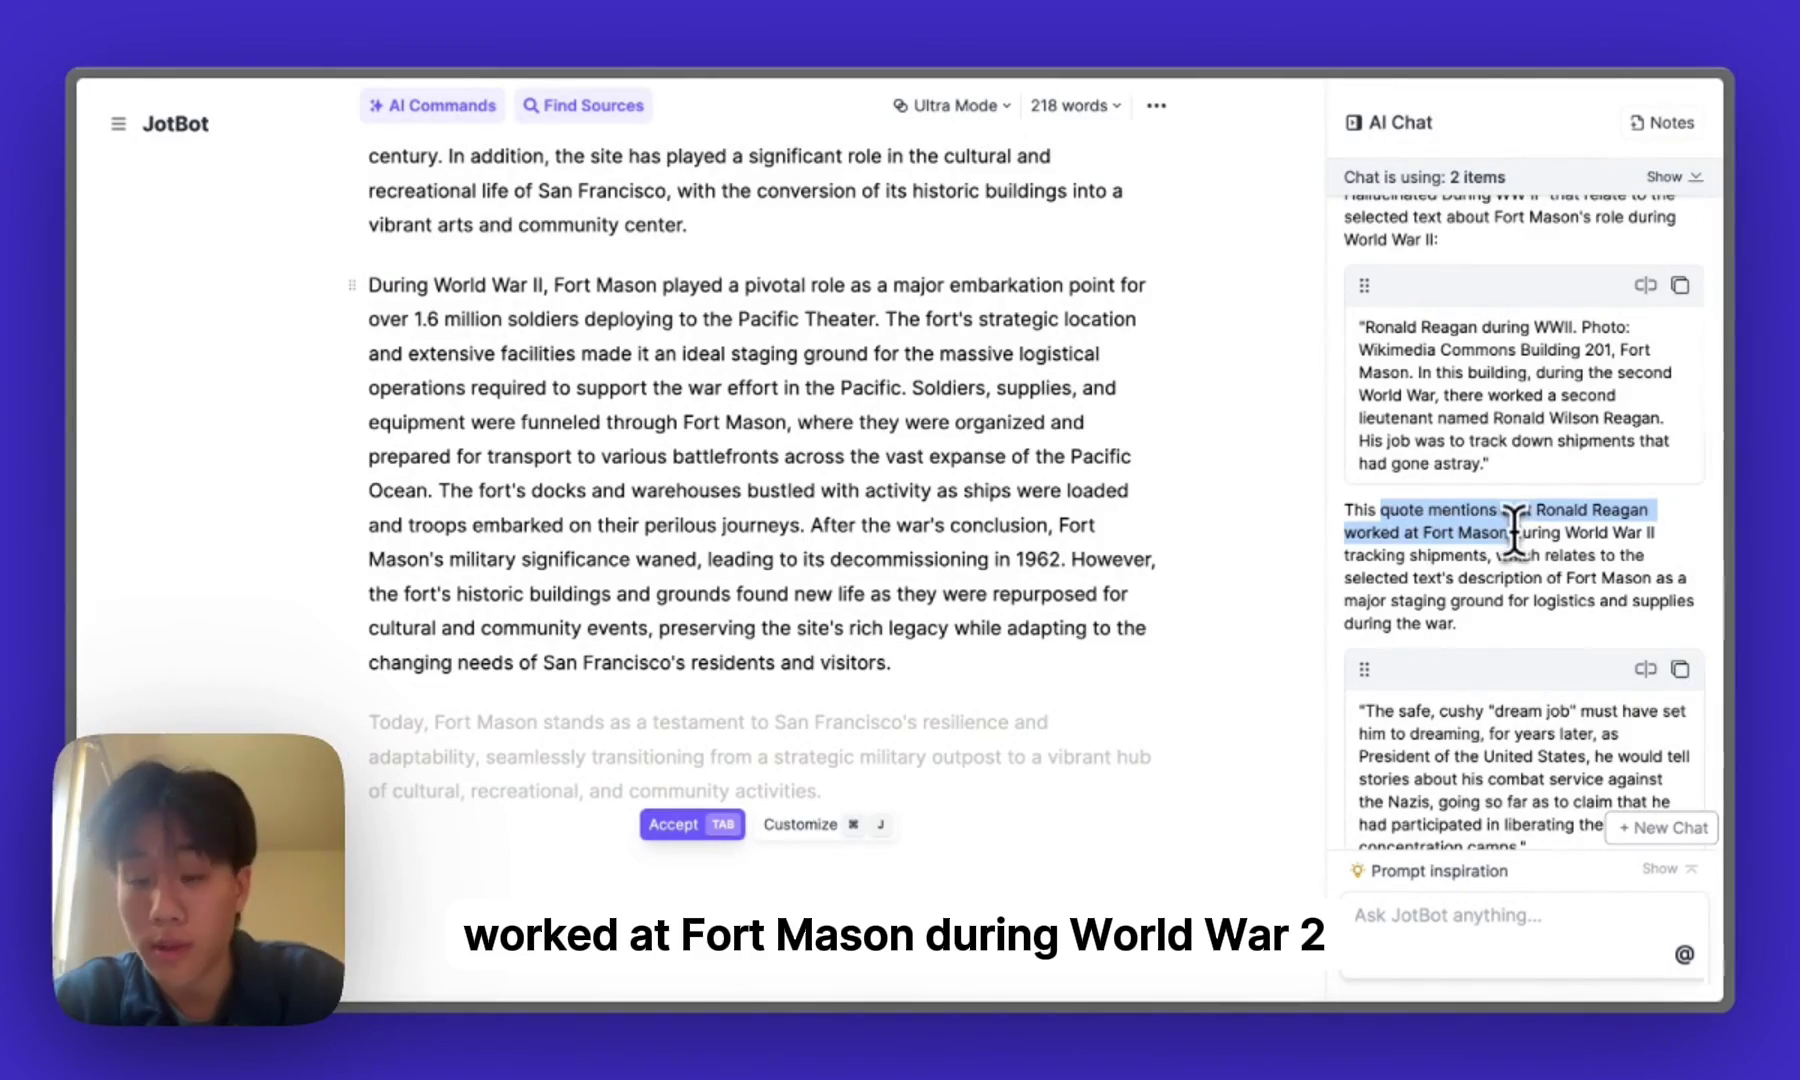
{"action": "scroll", "coordinate": [1515, 530], "scroll_direction": "down", "scroll_amount": 3}
{"action": "left_click_drag", "start_coordinate": [1486, 702], "coordinate": [1649, 702]}
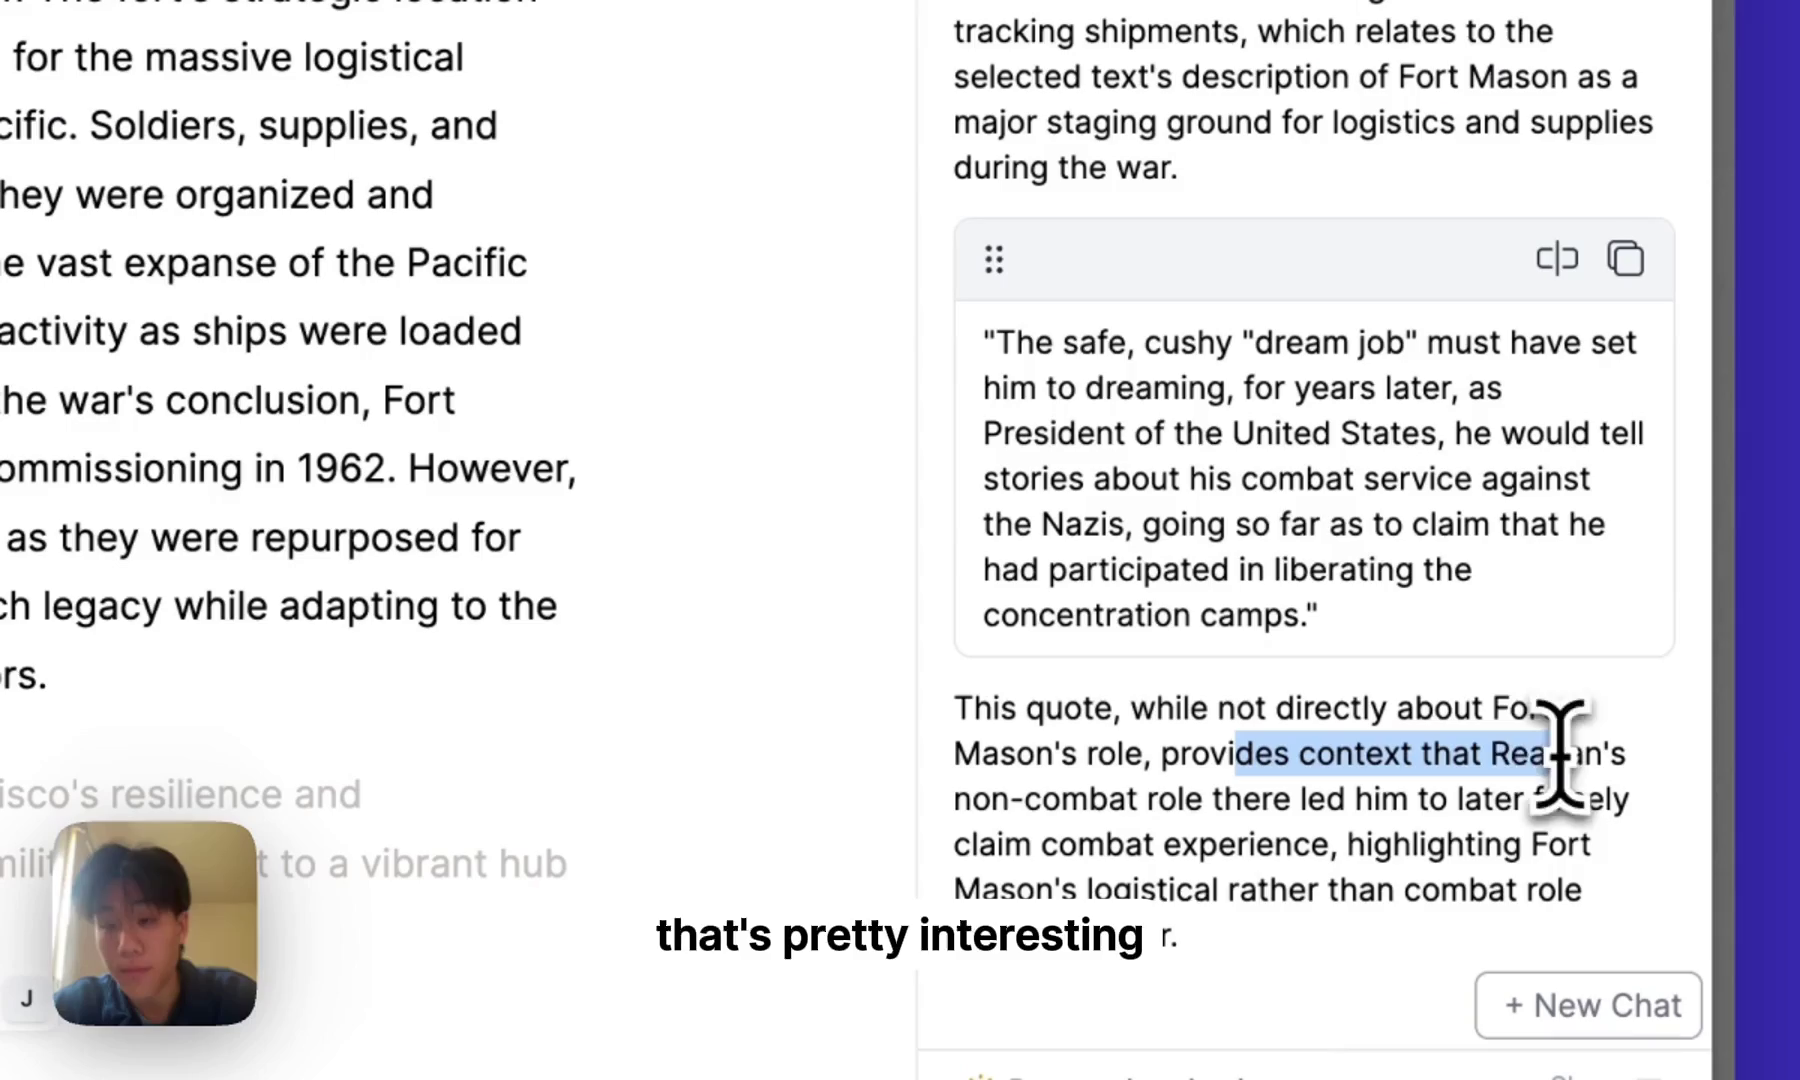
{"action": "left_click_drag", "start_coordinate": [1008, 283], "coordinate": [1790, 505]}
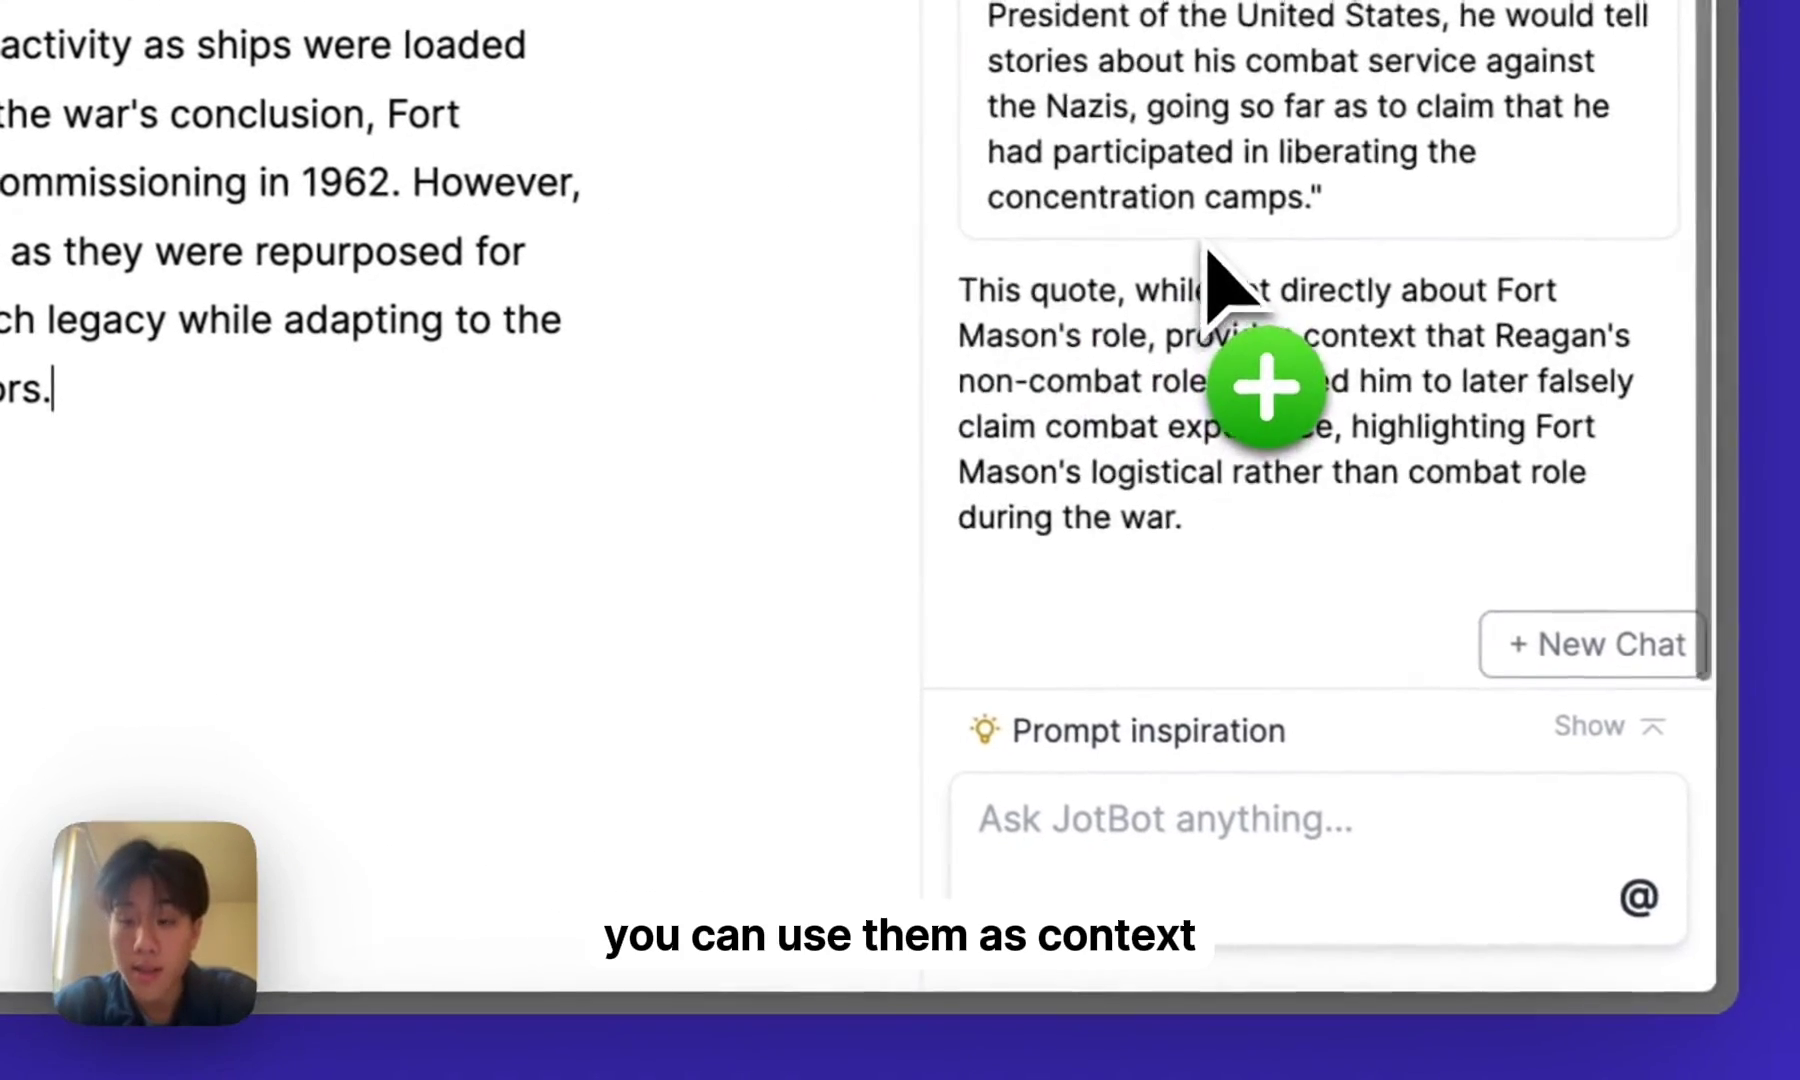
{"action": "left_click_drag", "start_coordinate": [1207, 252], "coordinate": [1190, 856]}
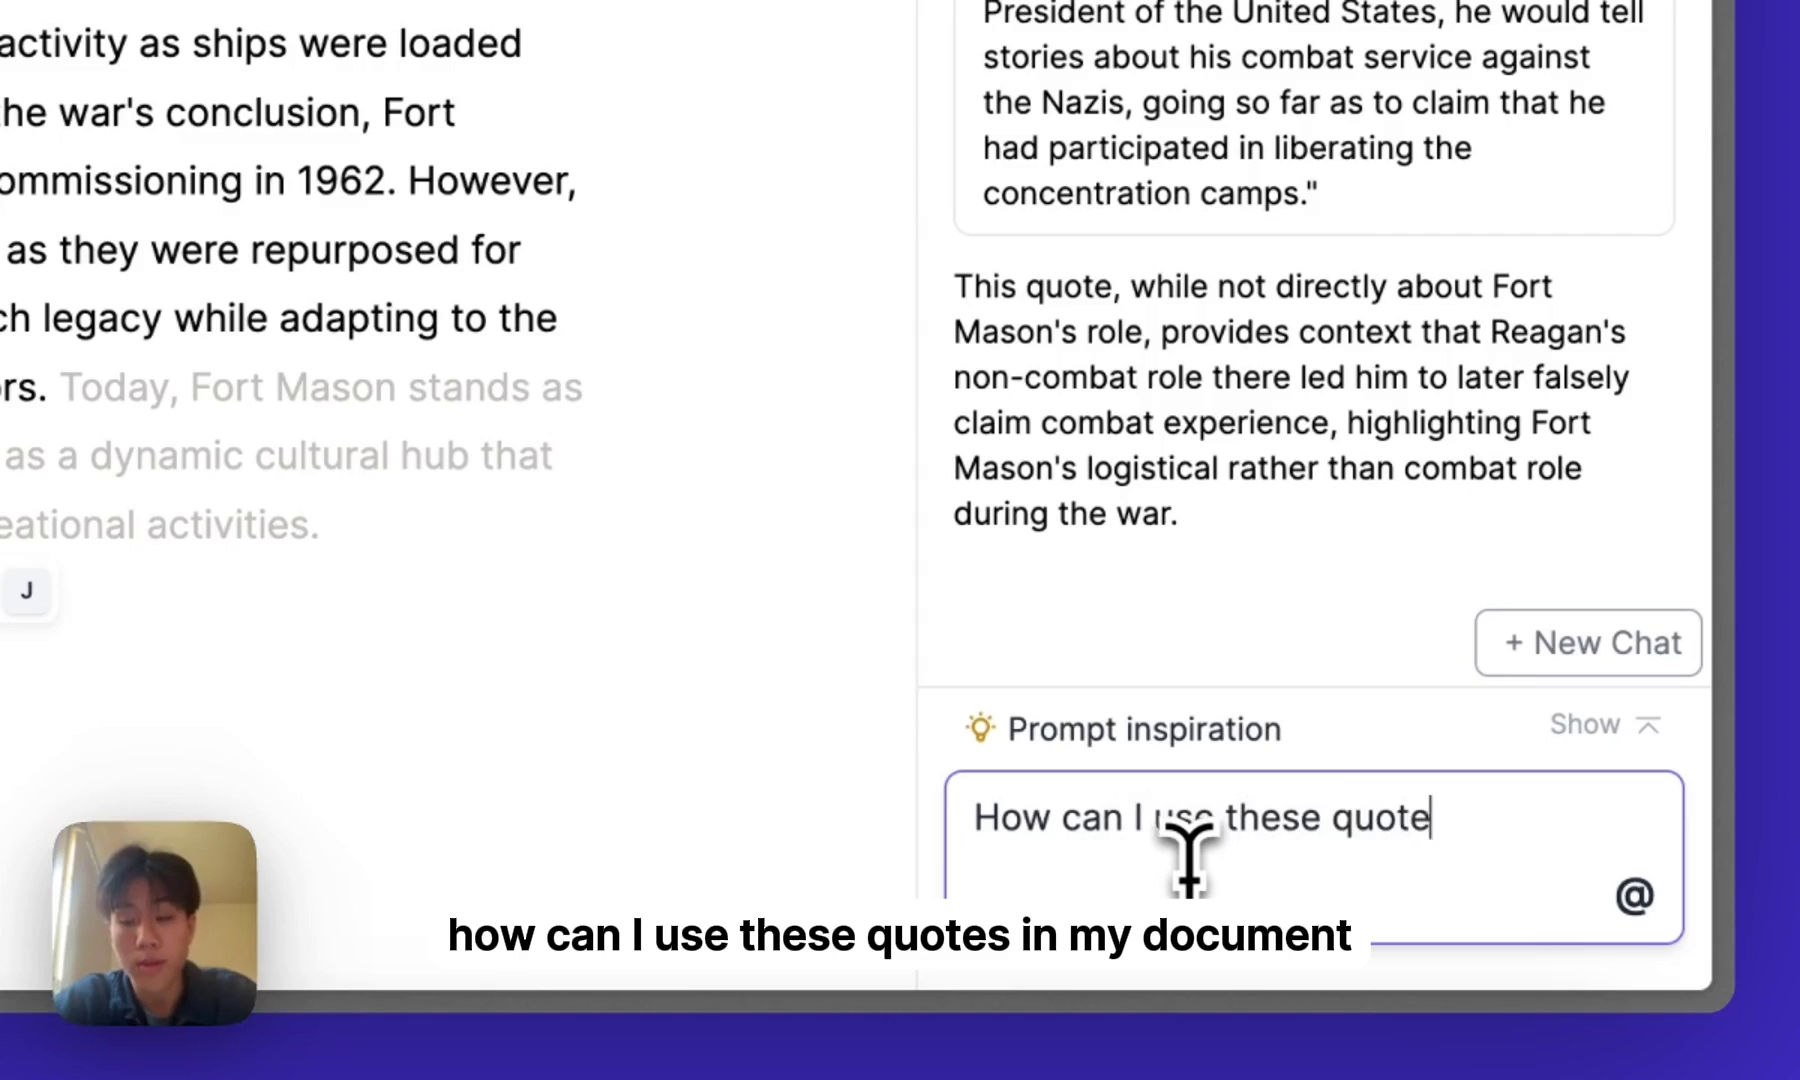
Finish and send the question on how to use the quotes in the document
{"action": "type", "text": "document"}
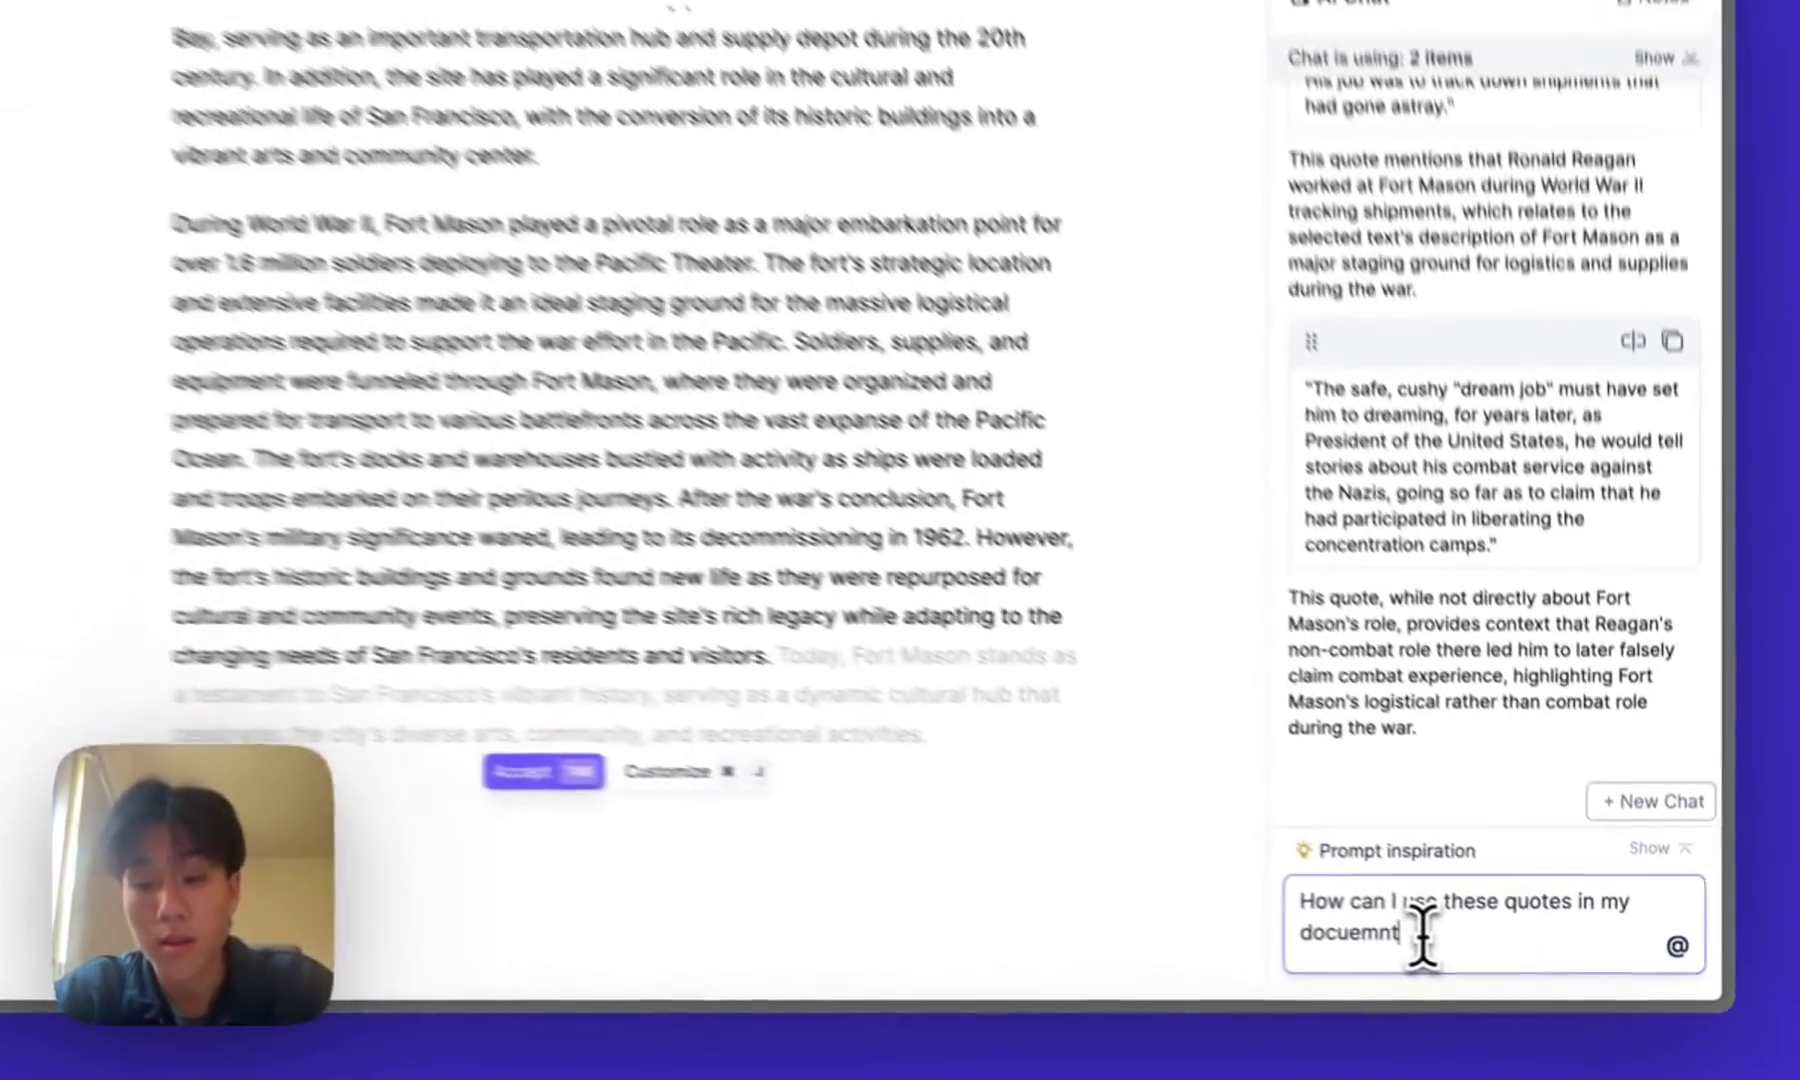
{"action": "key", "text": "Return"}
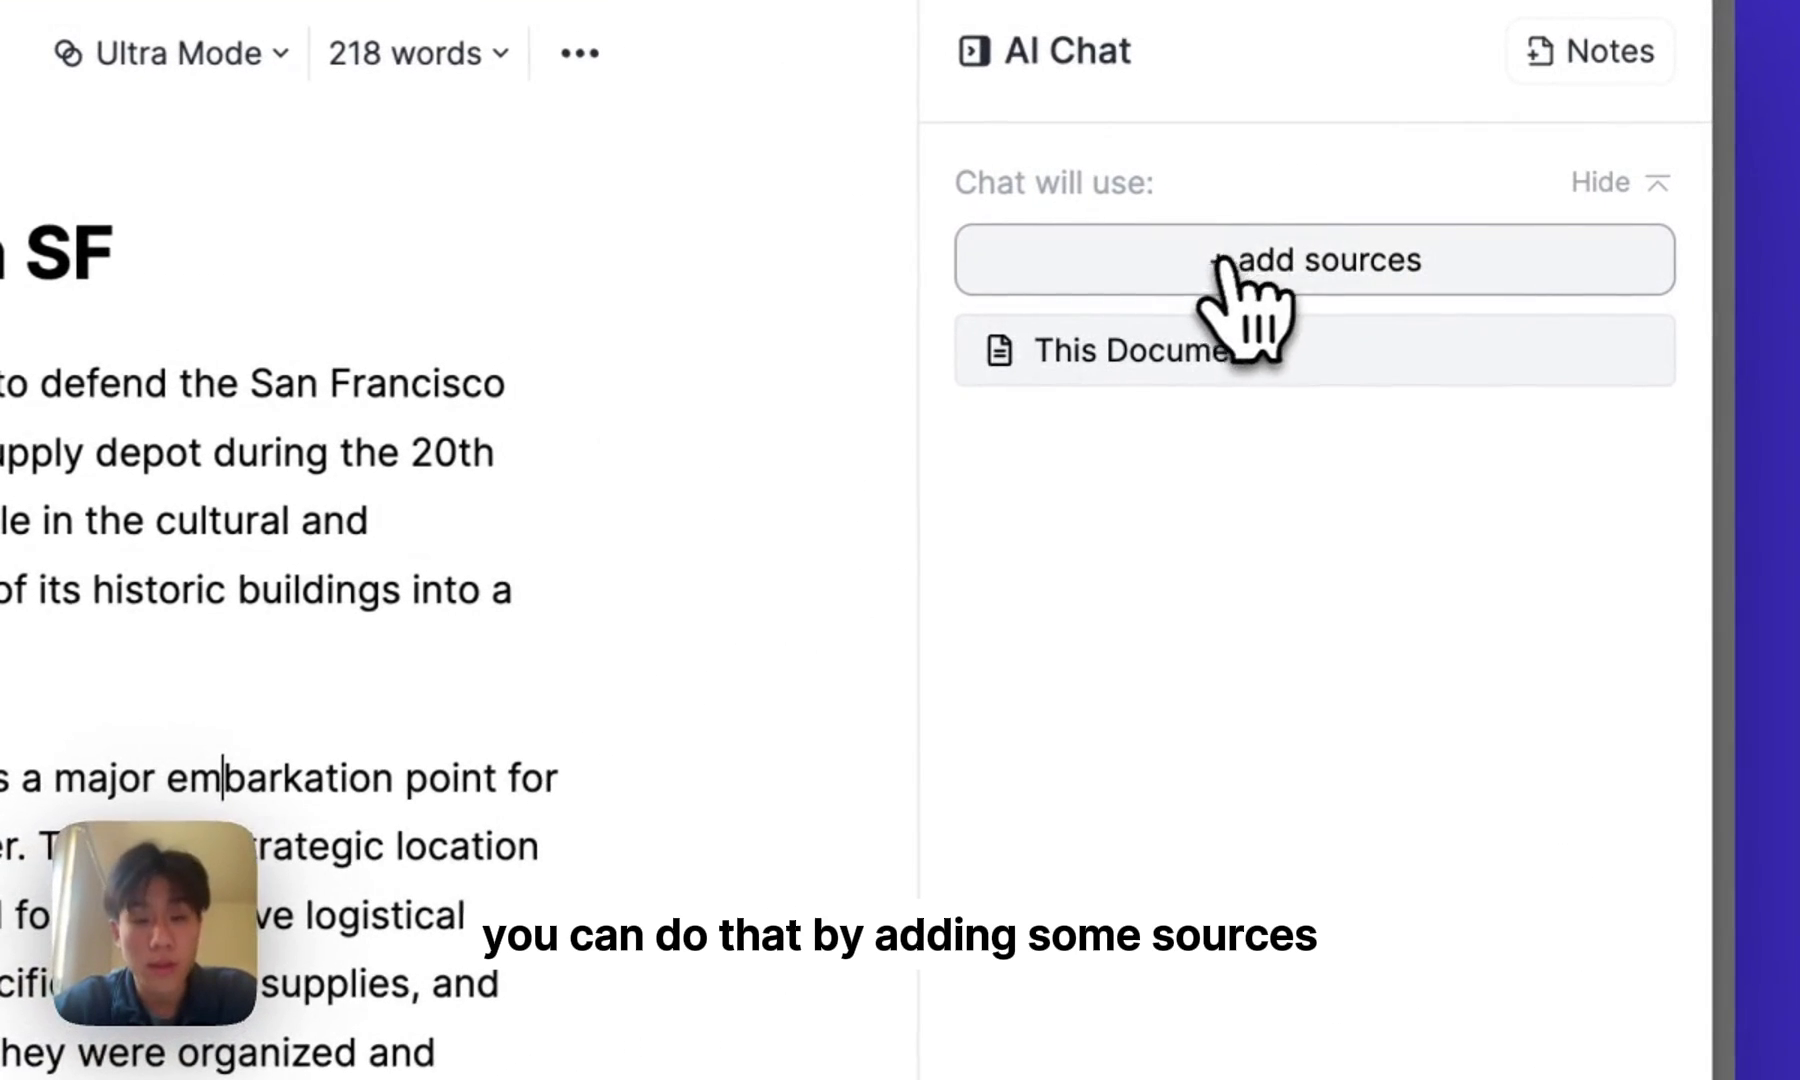
Add 'History - Fort Mason Center for Arts & Culture' as a chat source
{"action": "left_click", "coordinate": [1232, 248]}
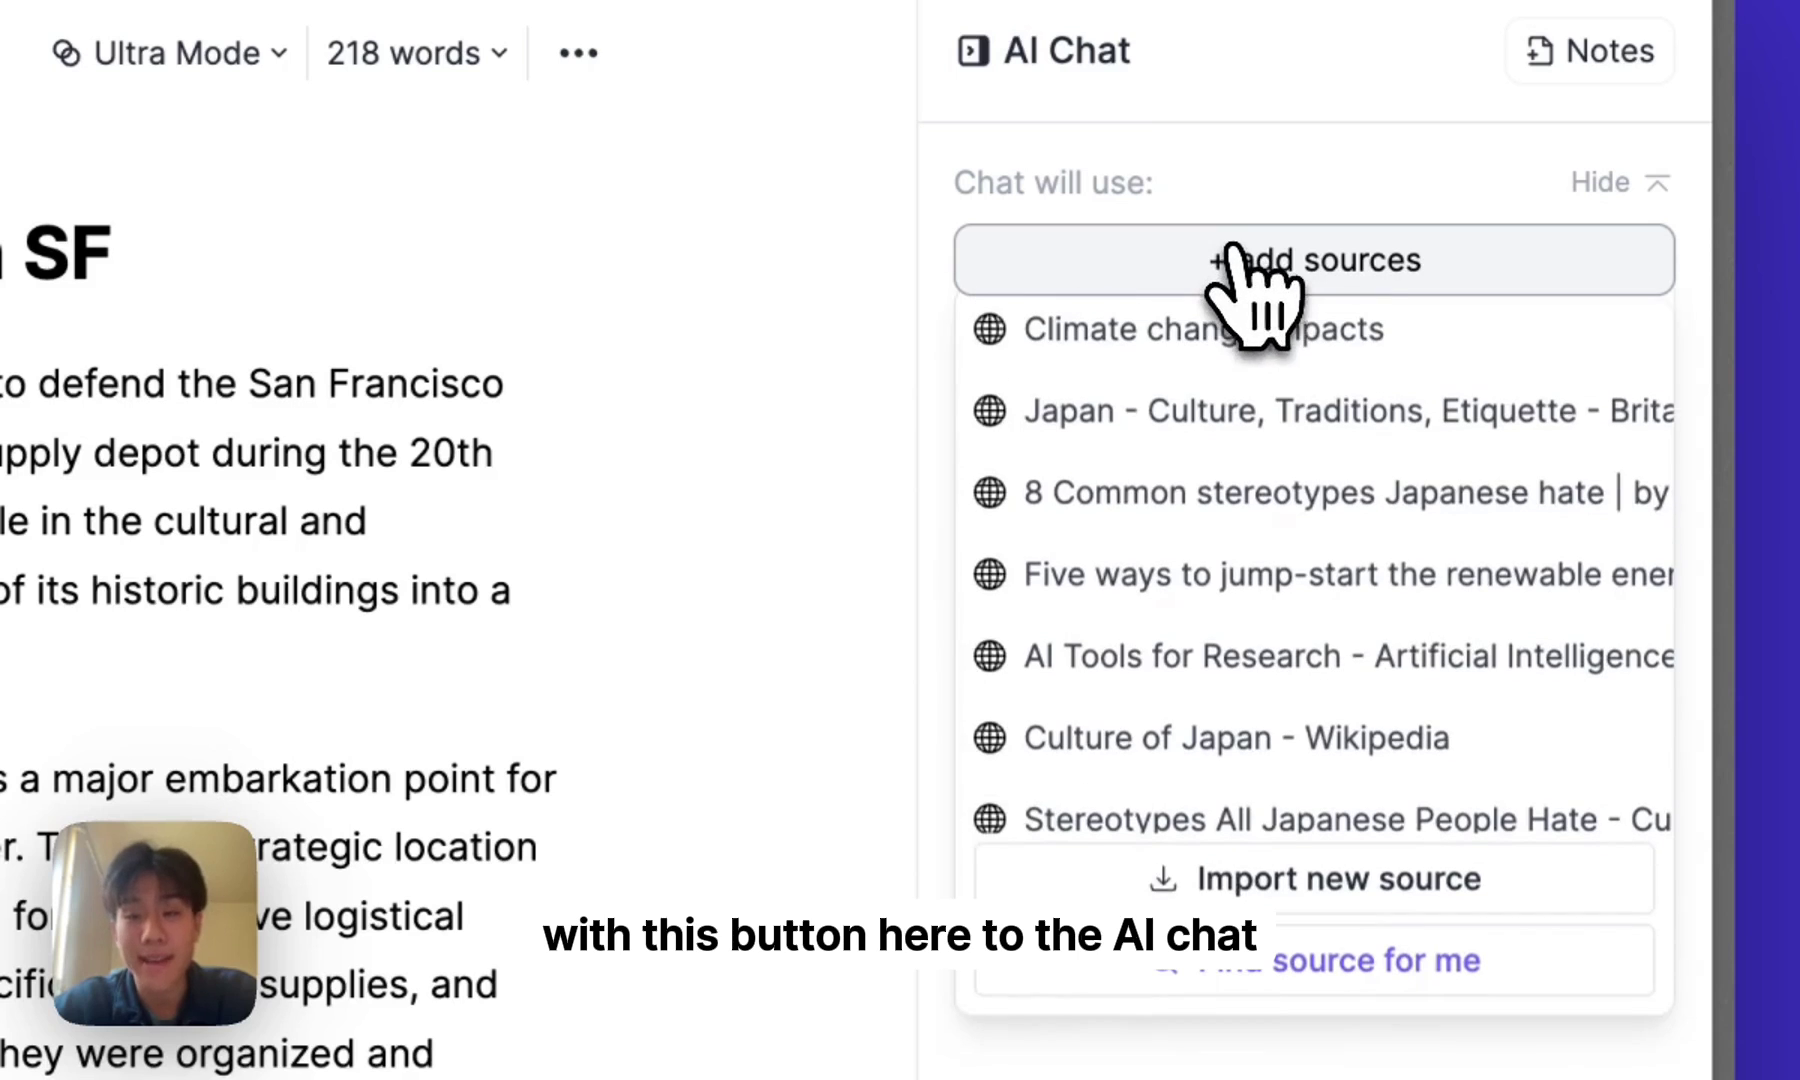
{"action": "scroll", "coordinate": [1205, 583], "scroll_direction": "down", "scroll_amount": 5}
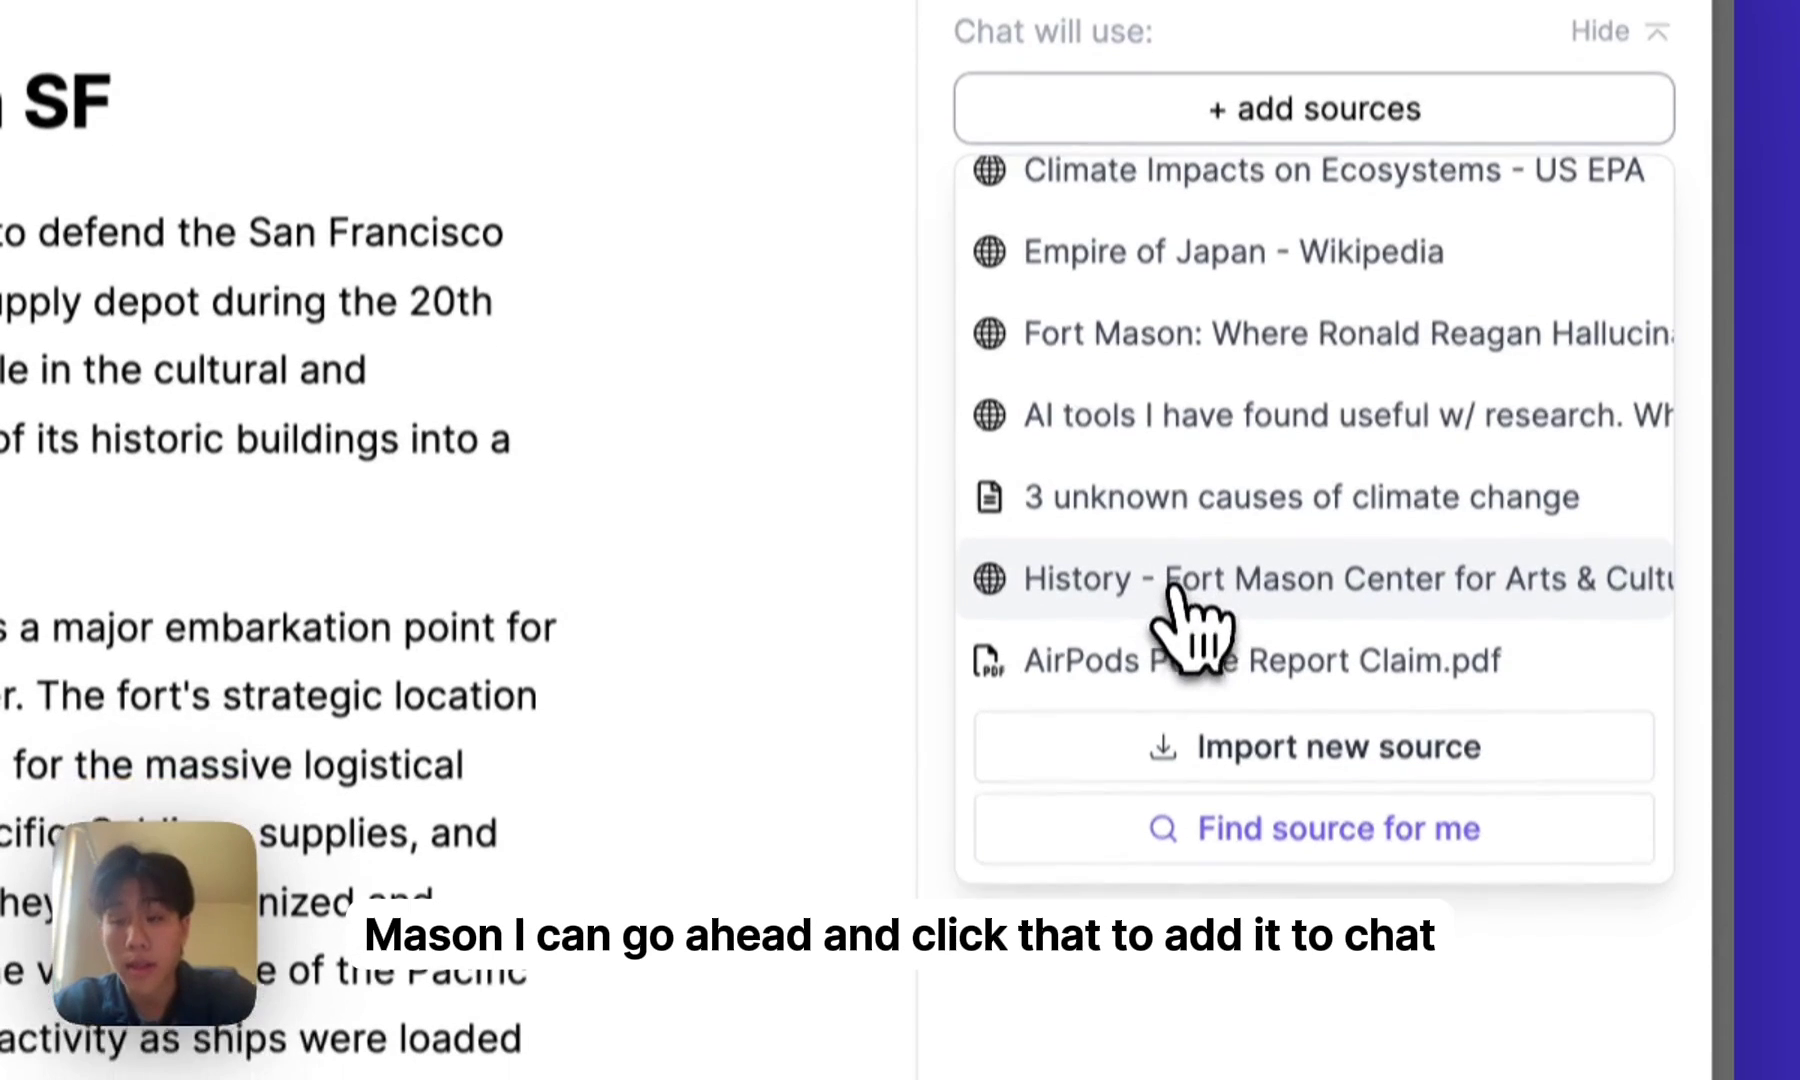
{"action": "left_click", "coordinate": [1178, 627]}
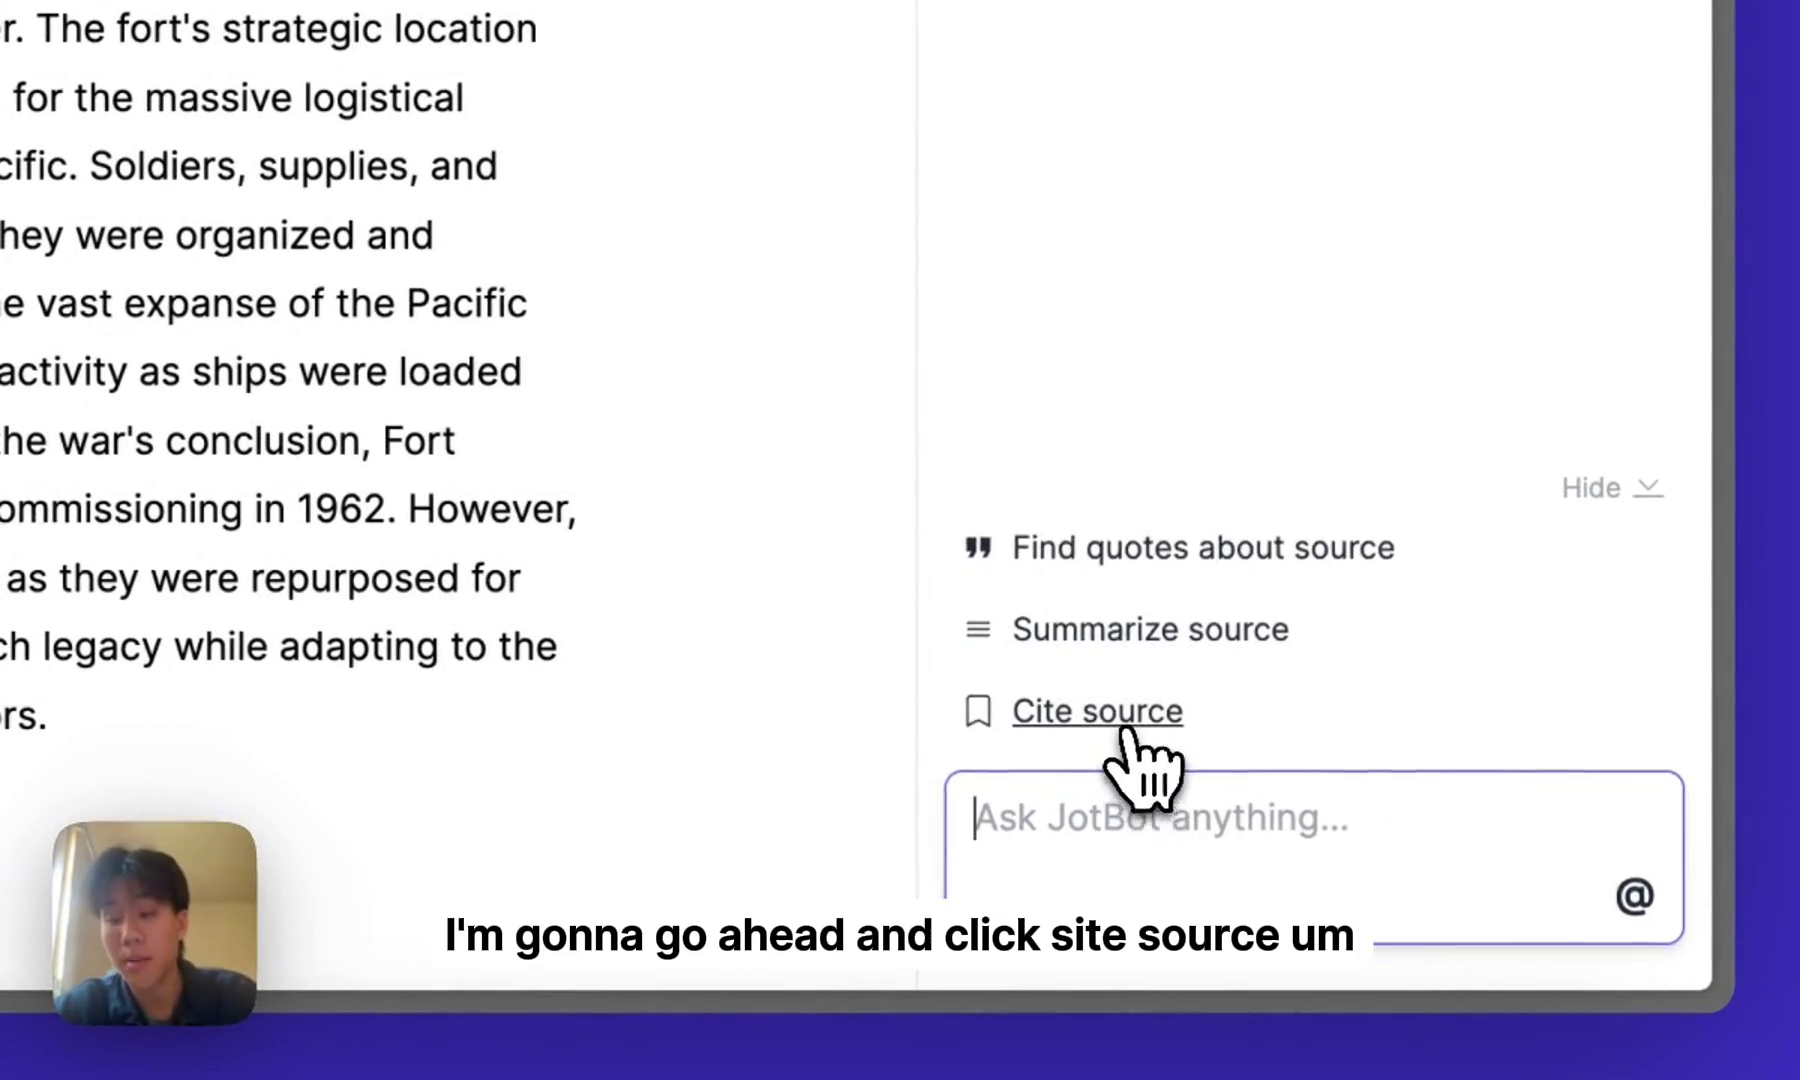
Generate an MLA citation for the Fort Mason history page and drag it below the WWII paragraph
{"action": "left_click", "coordinate": [1124, 732]}
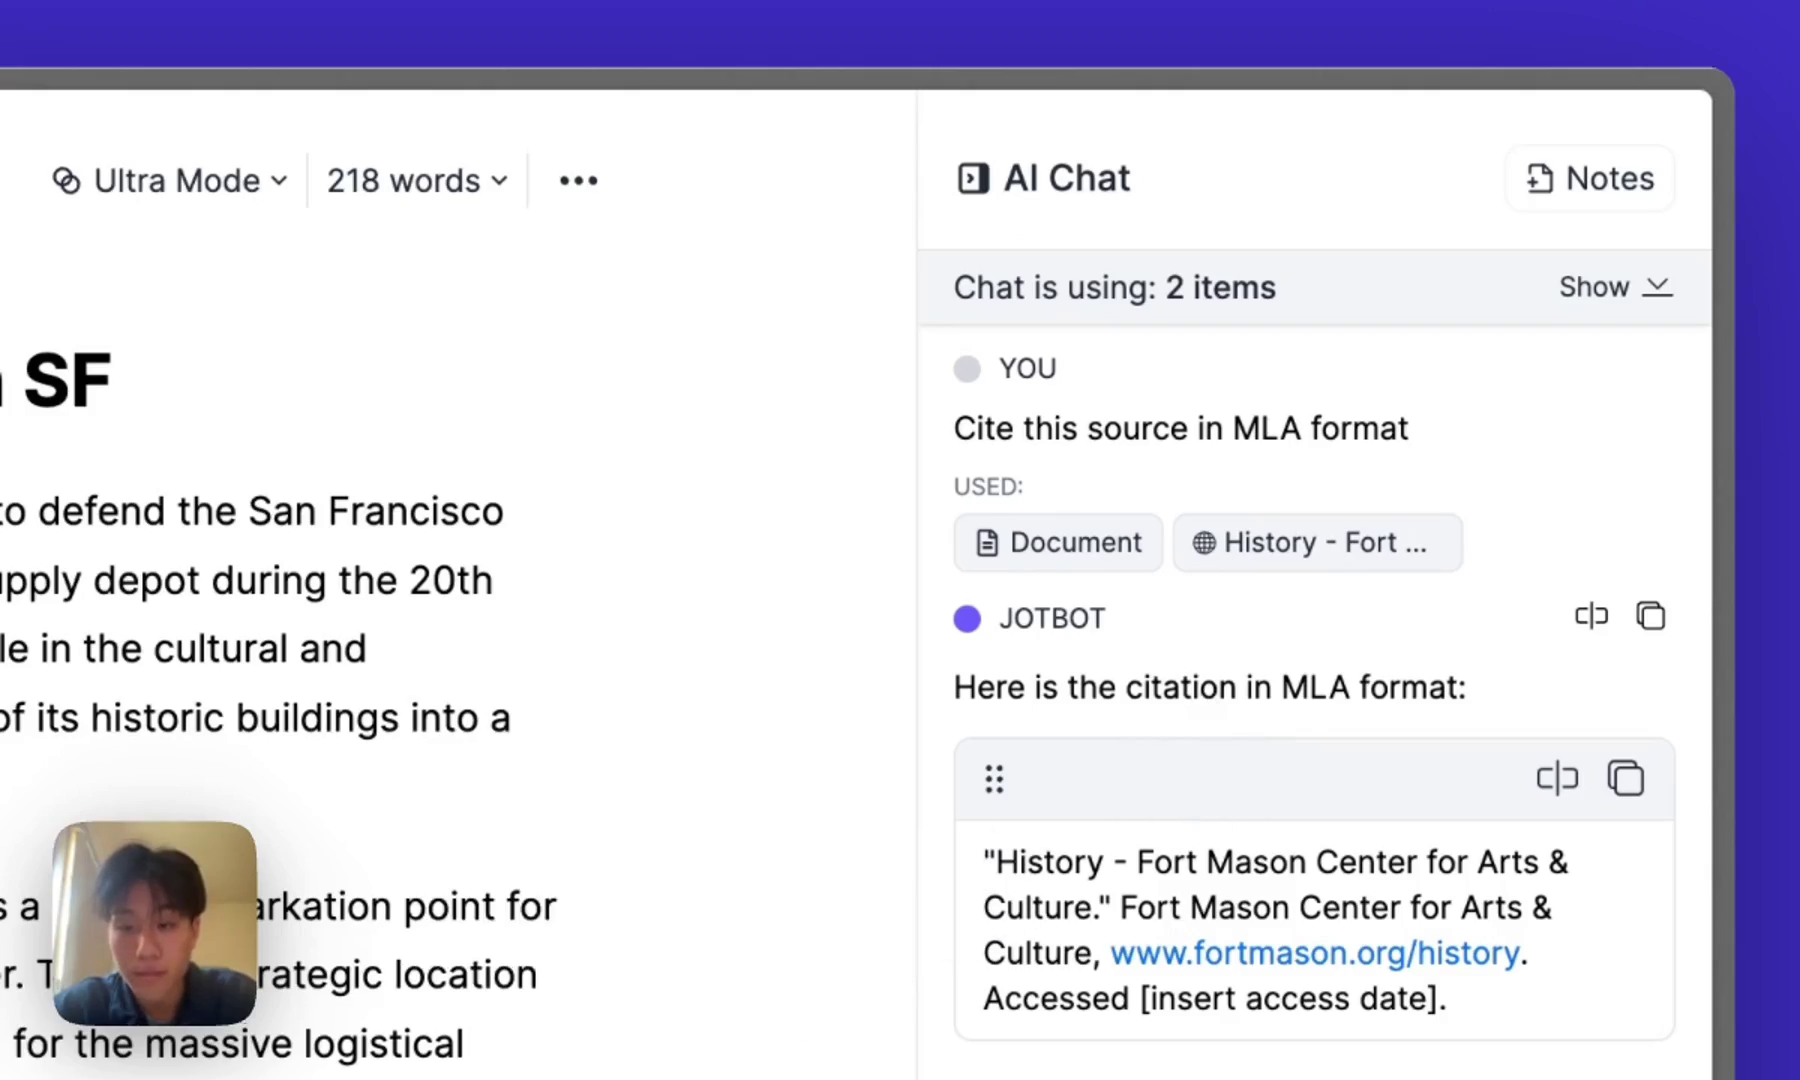
{"action": "scroll", "coordinate": [450, 620], "scroll_direction": "down", "scroll_amount": 5}
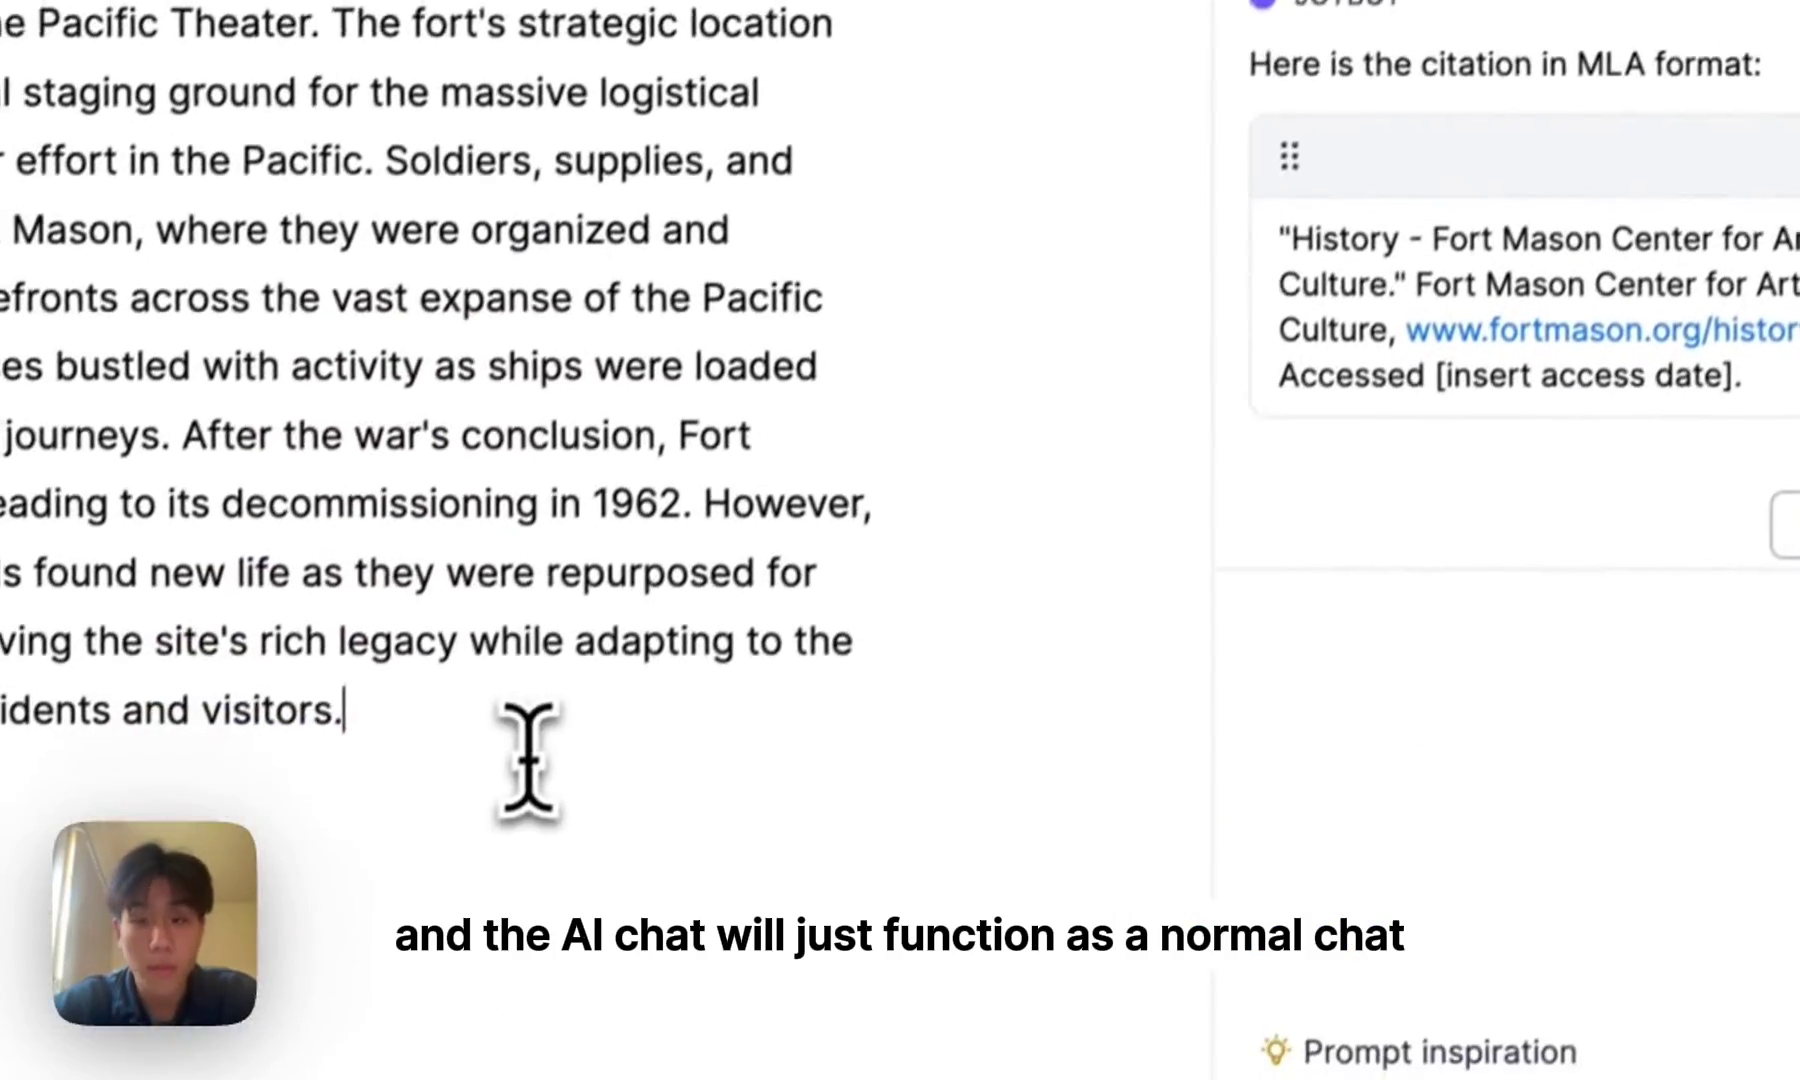
{"action": "left_click_drag", "start_coordinate": [1168, 408], "coordinate": [743, 643]}
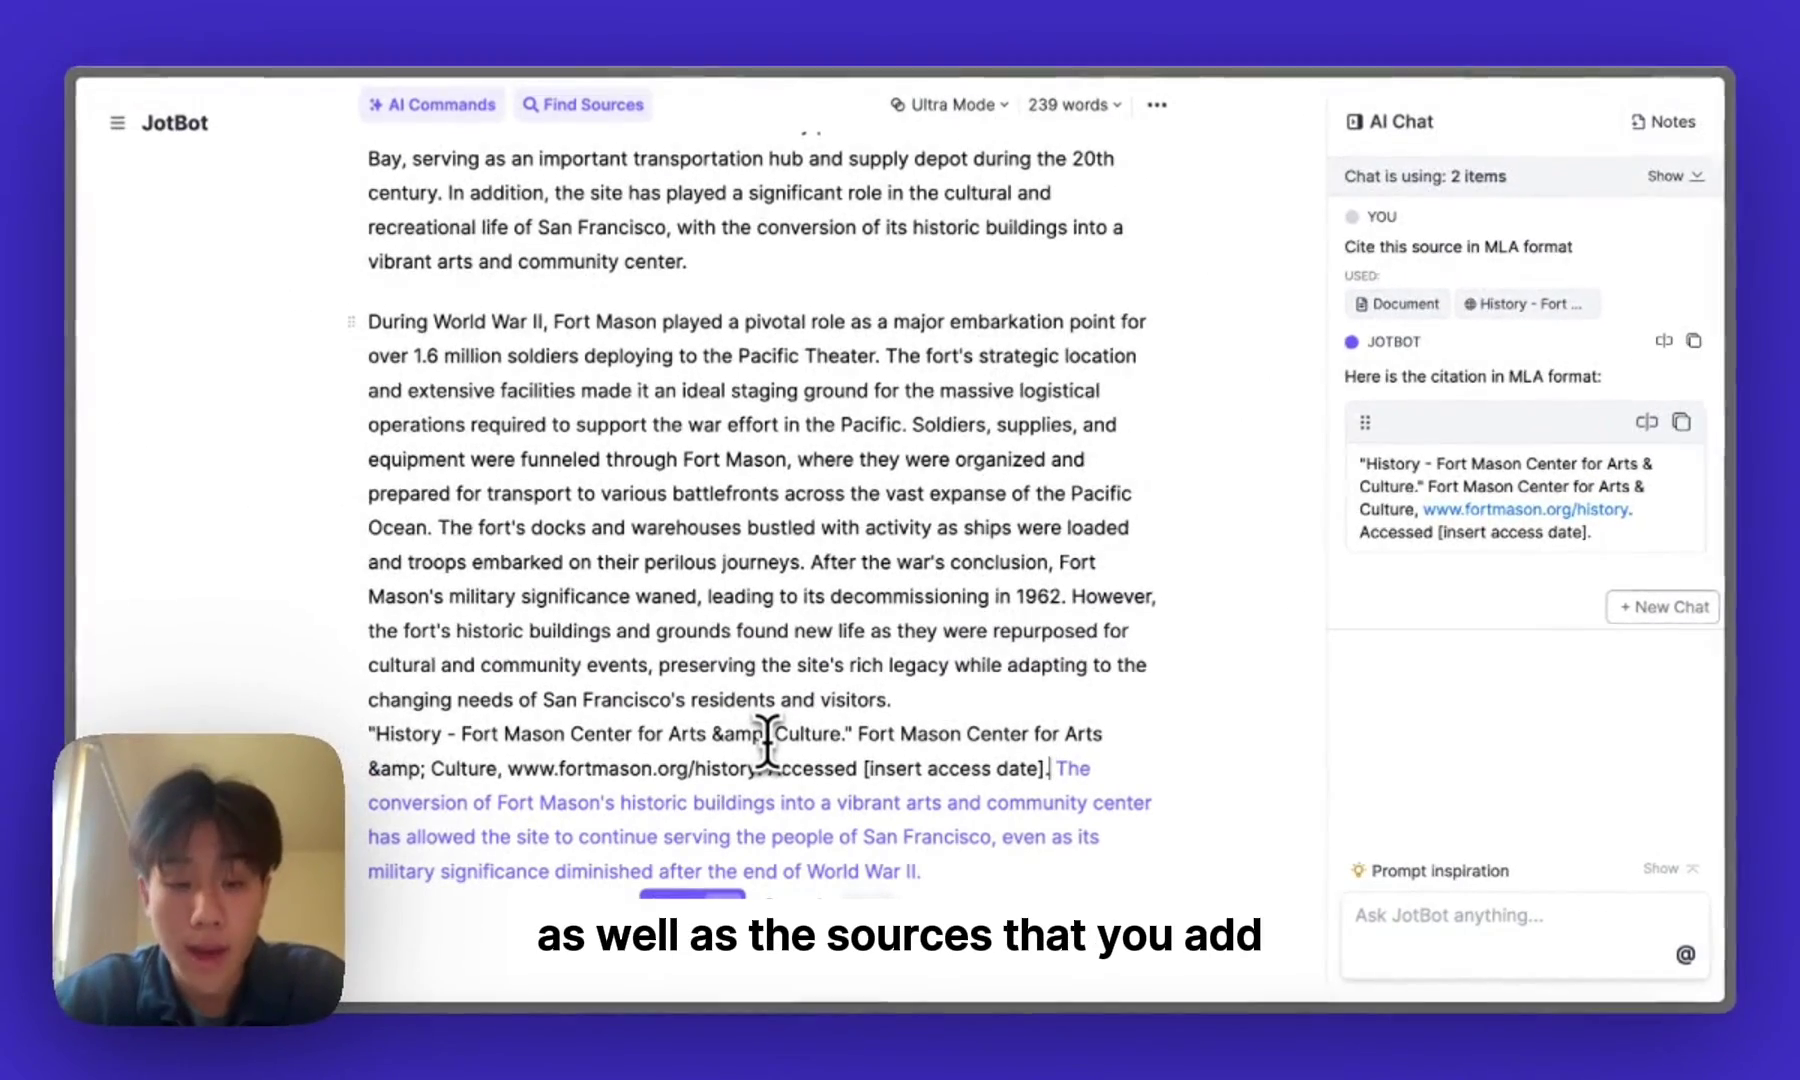
Delete the WWII paragraph and its citation, leaving only the 69-word opening paragraph
{"action": "left_click", "coordinate": [765, 596]}
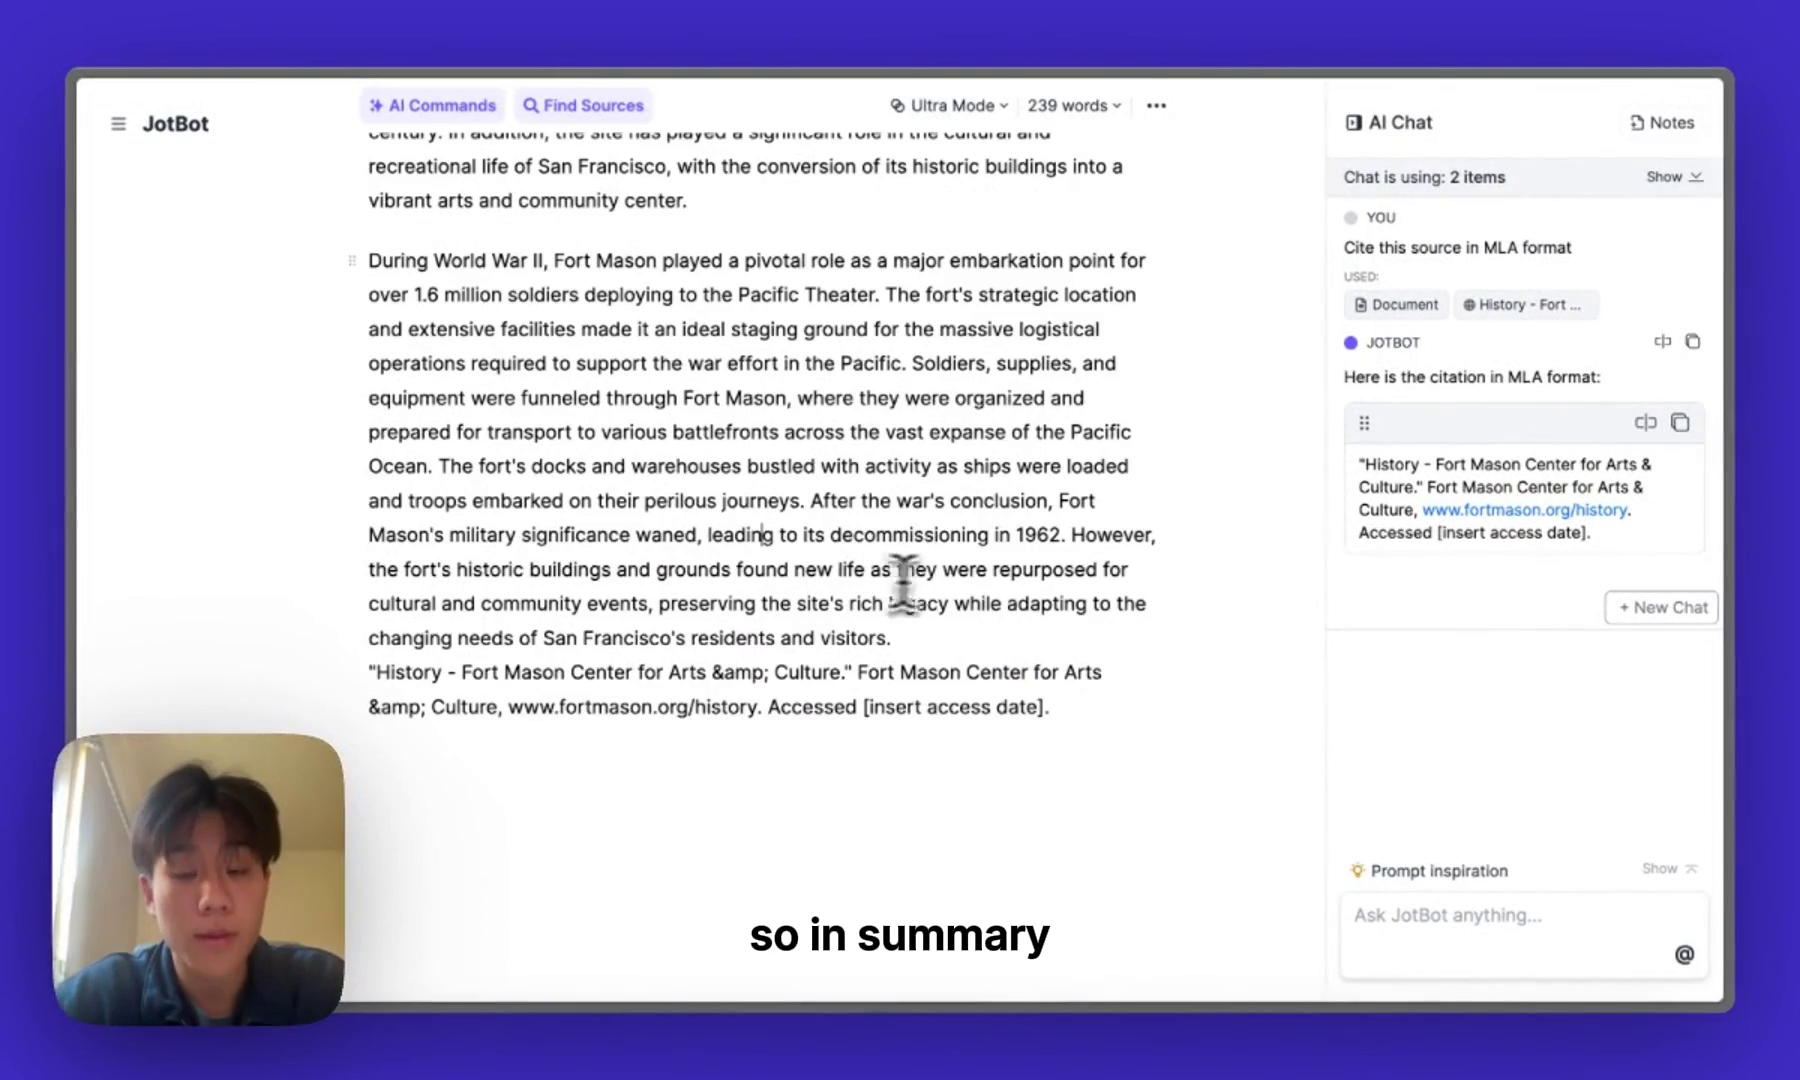
{"action": "triple_click", "coordinate": [1105, 712]}
{"action": "key", "text": "BackSpace"}
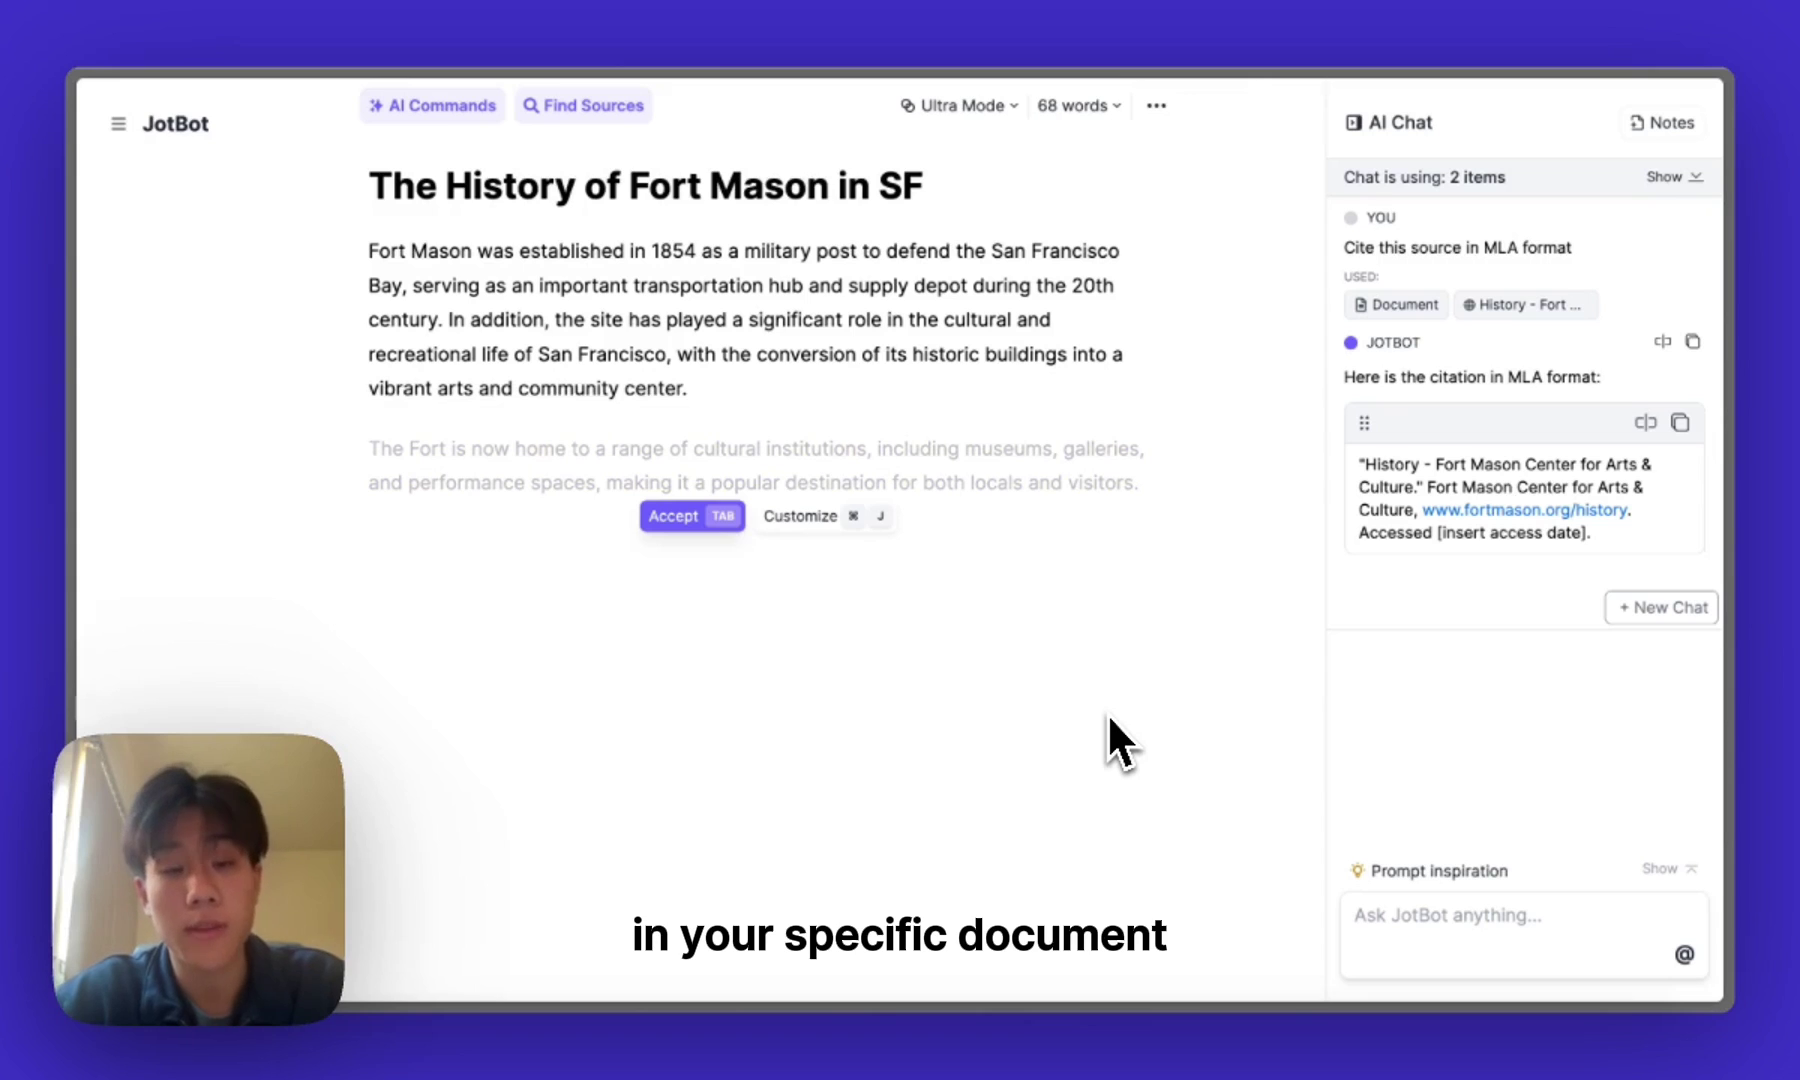
{"action": "key", "text": "super+j"}
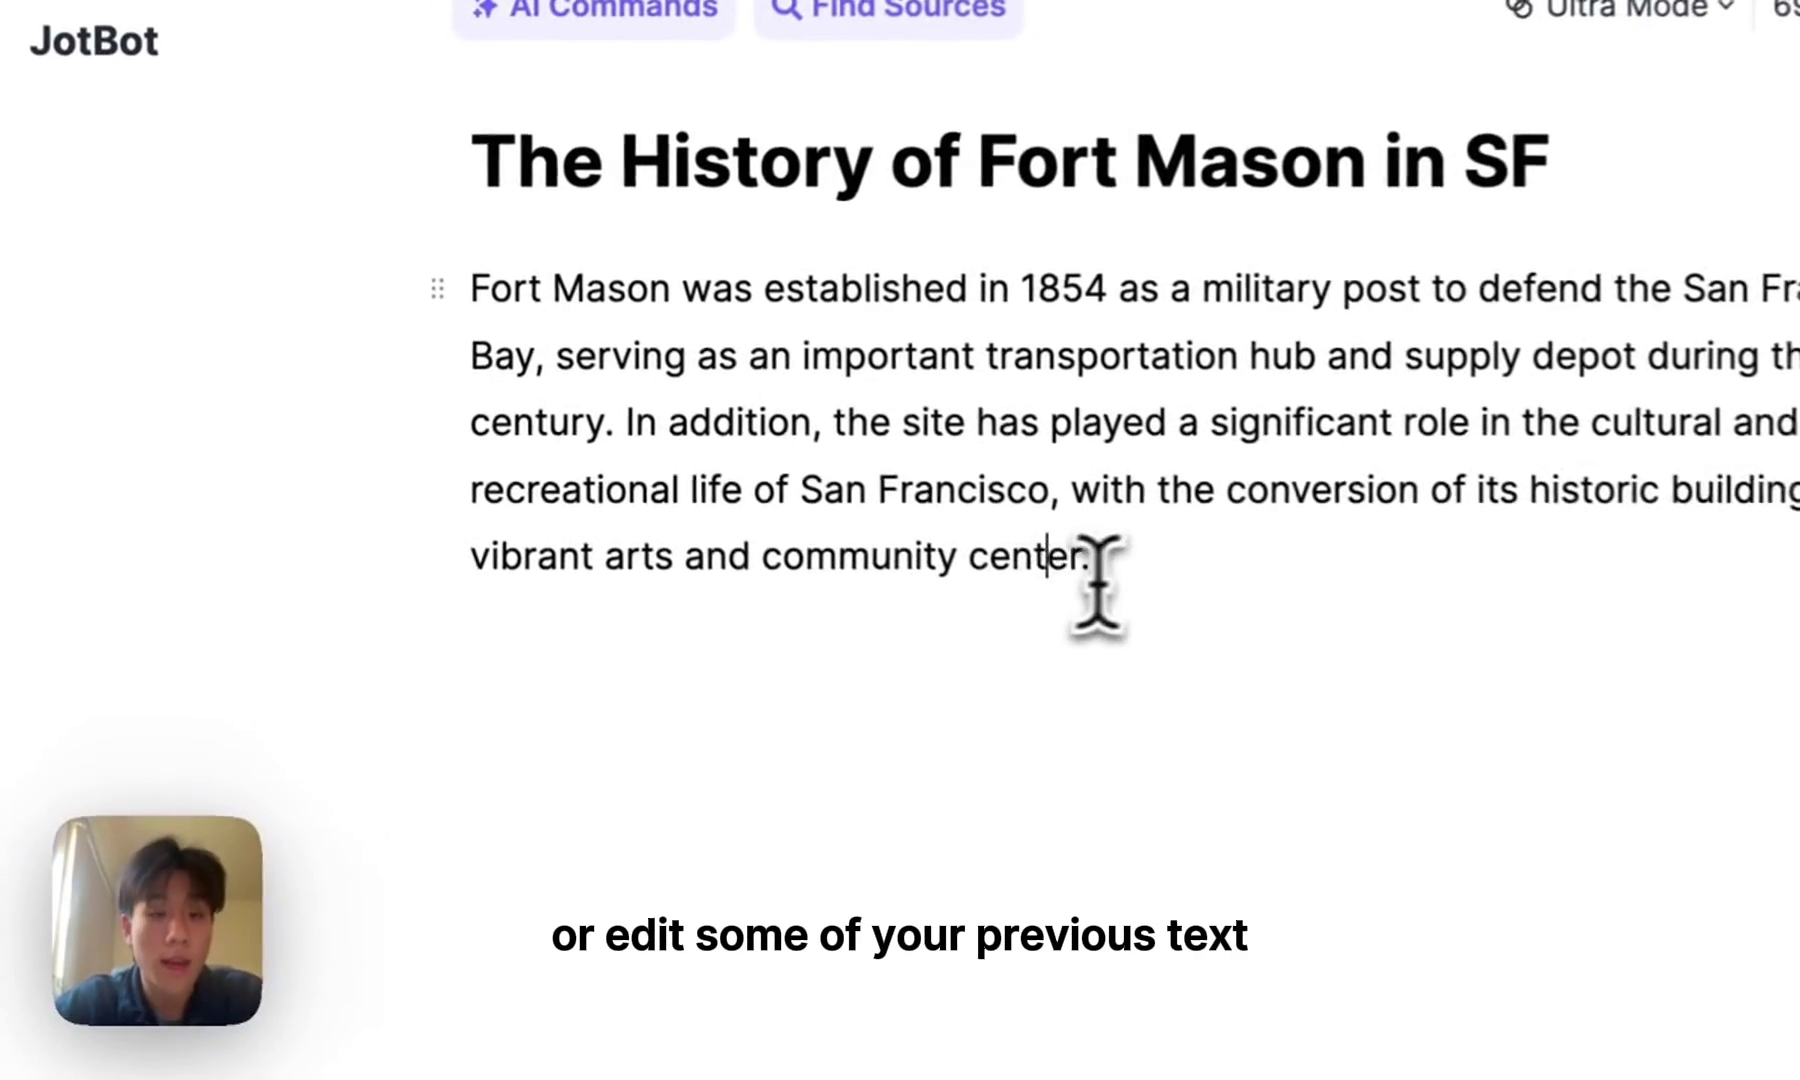
{"action": "left_click_drag", "start_coordinate": [690, 392], "coordinate": [368, 250]}
{"action": "left_click", "coordinate": [638, 490]}
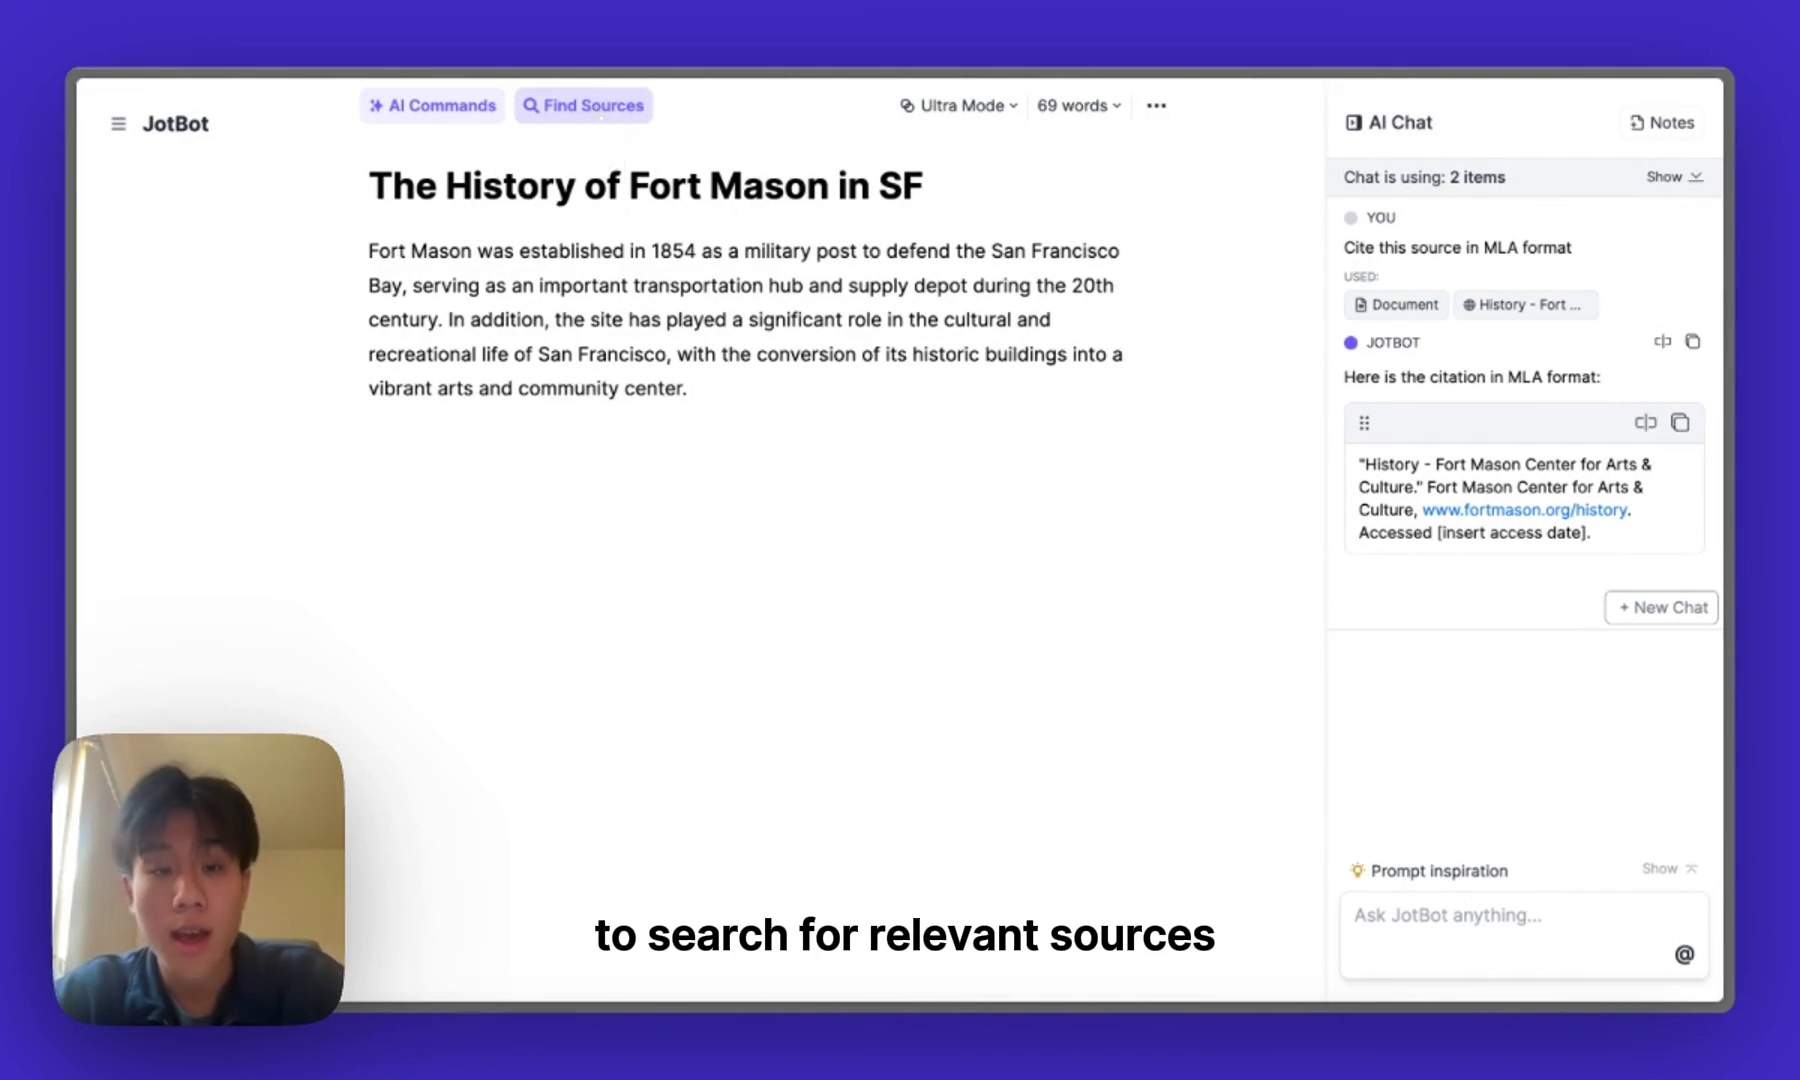
Select 'In addition…community center.' so the chat uses it alongside the document and Fort Mason source
{"action": "left_click_drag", "start_coordinate": [447, 319], "coordinate": [749, 389]}
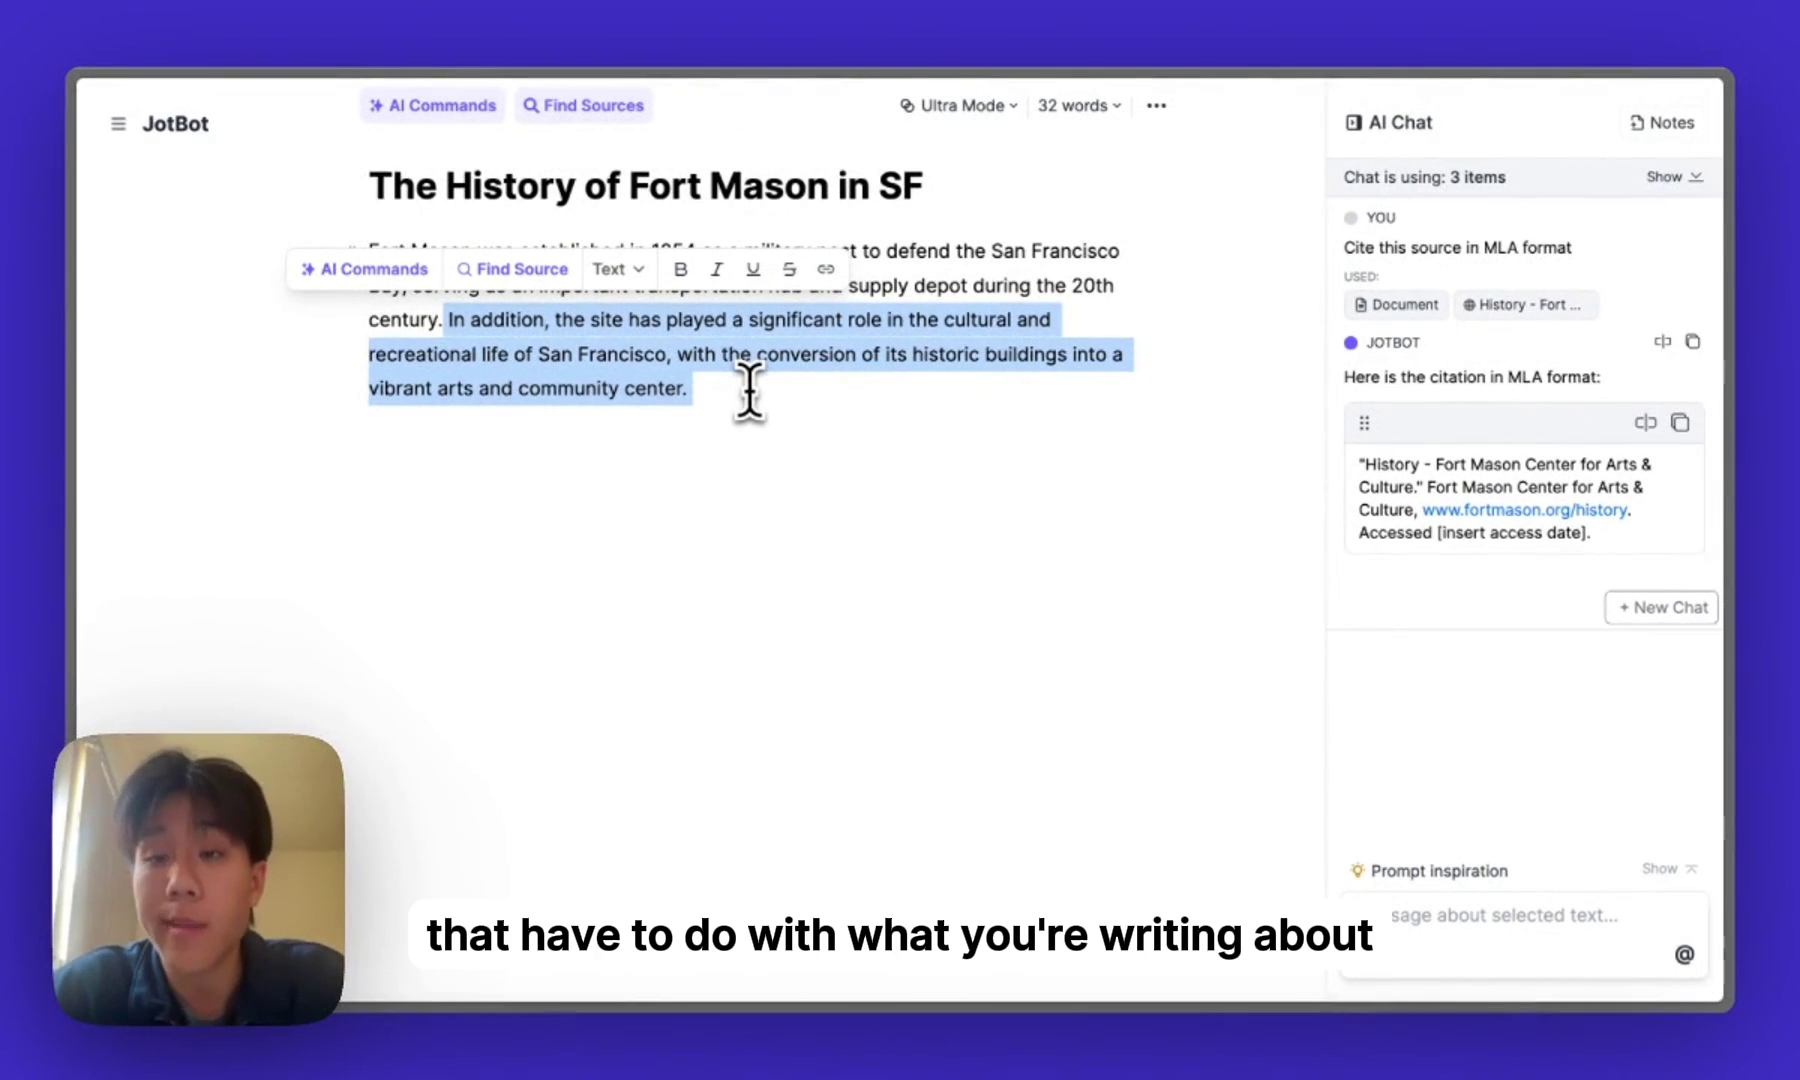
{"action": "left_click", "coordinate": [1560, 177]}
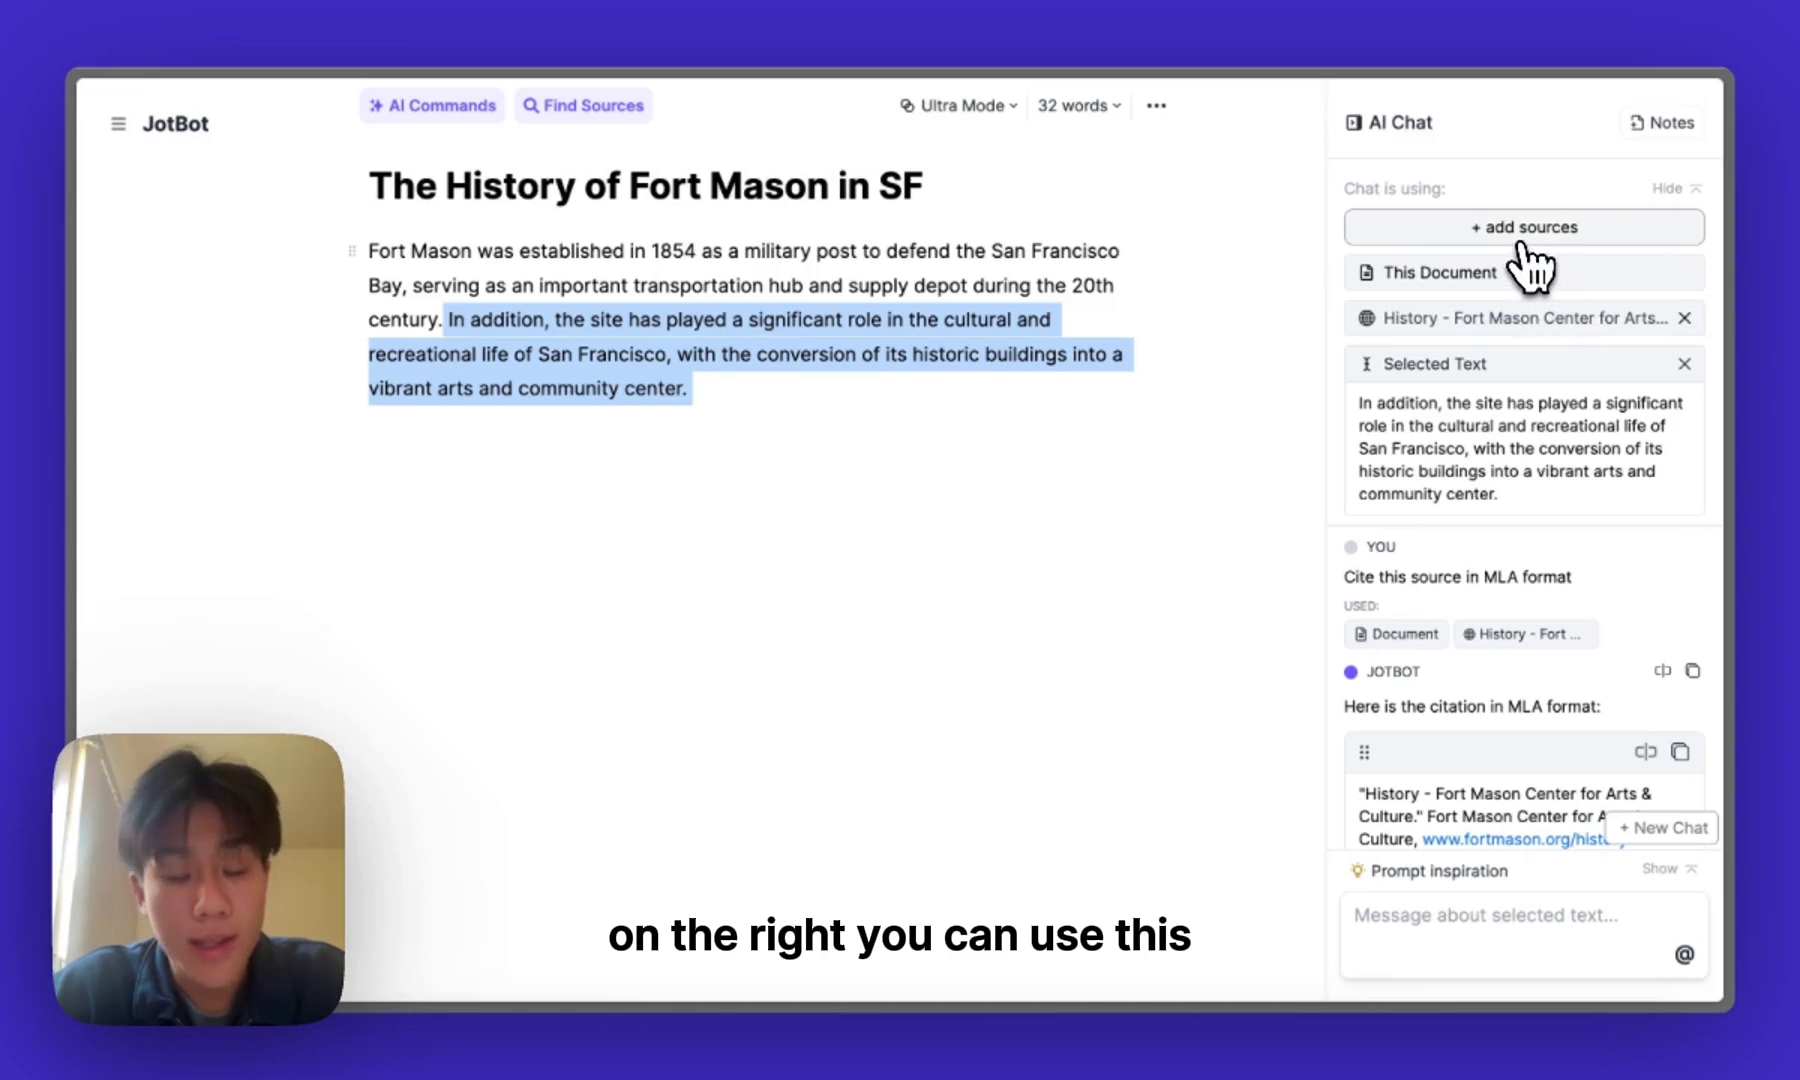